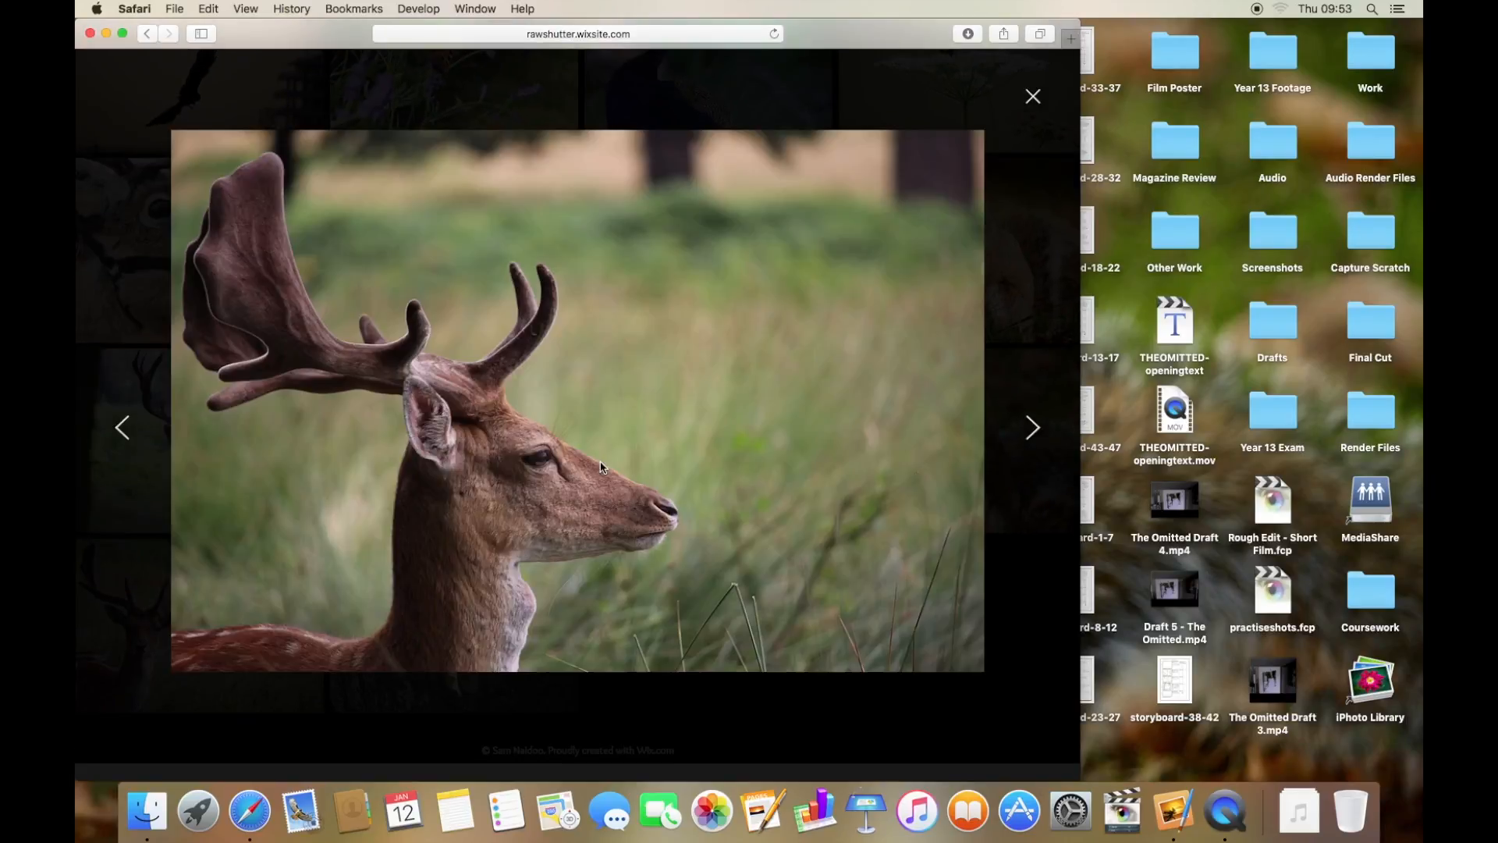
- Open the deer photo from the web gallery and save the image to Downloads
left_click(599, 462)
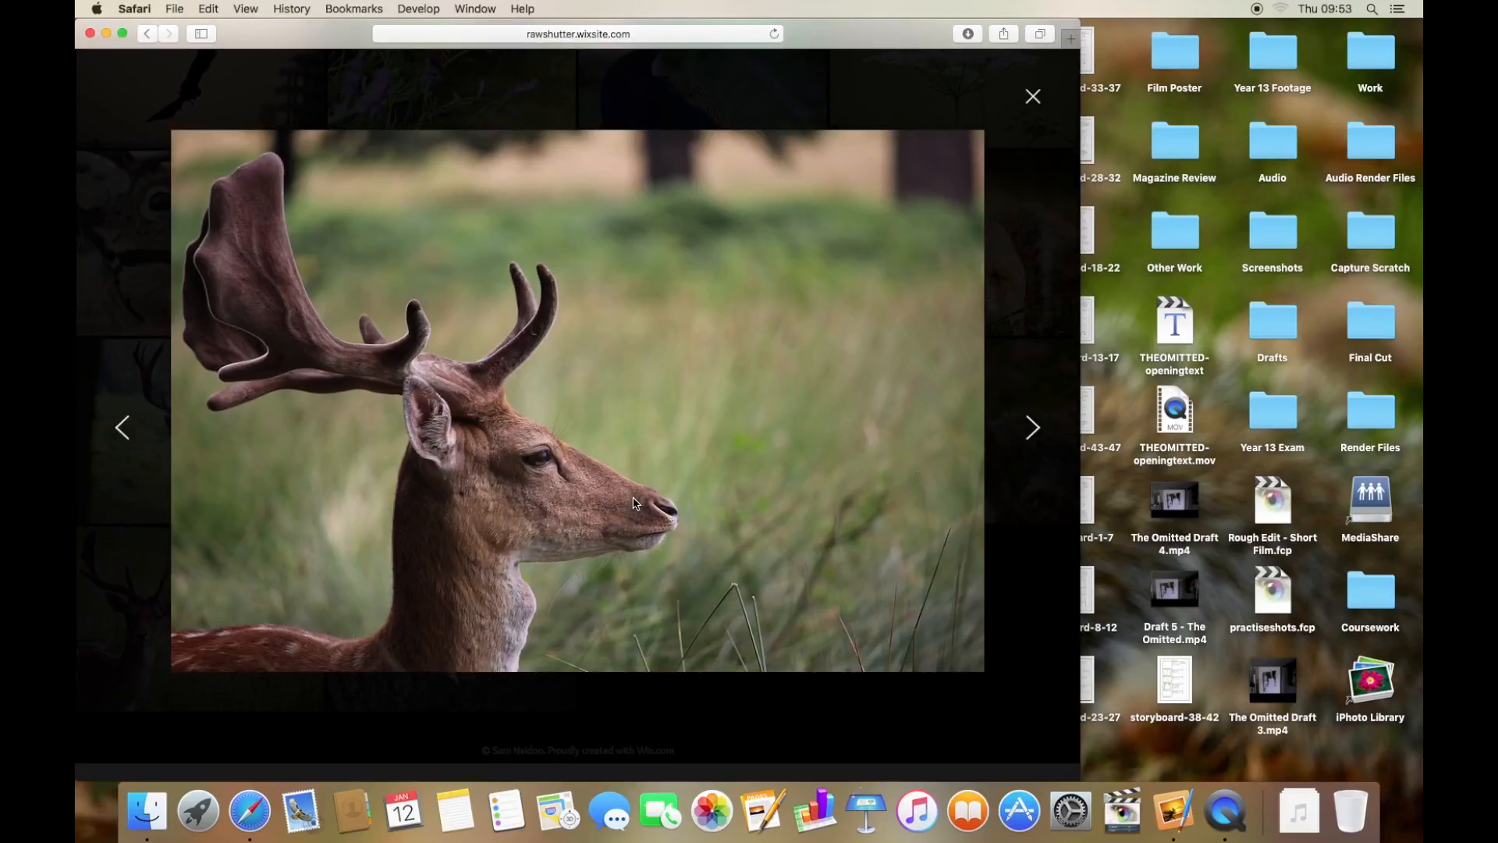
right_click(600, 460)
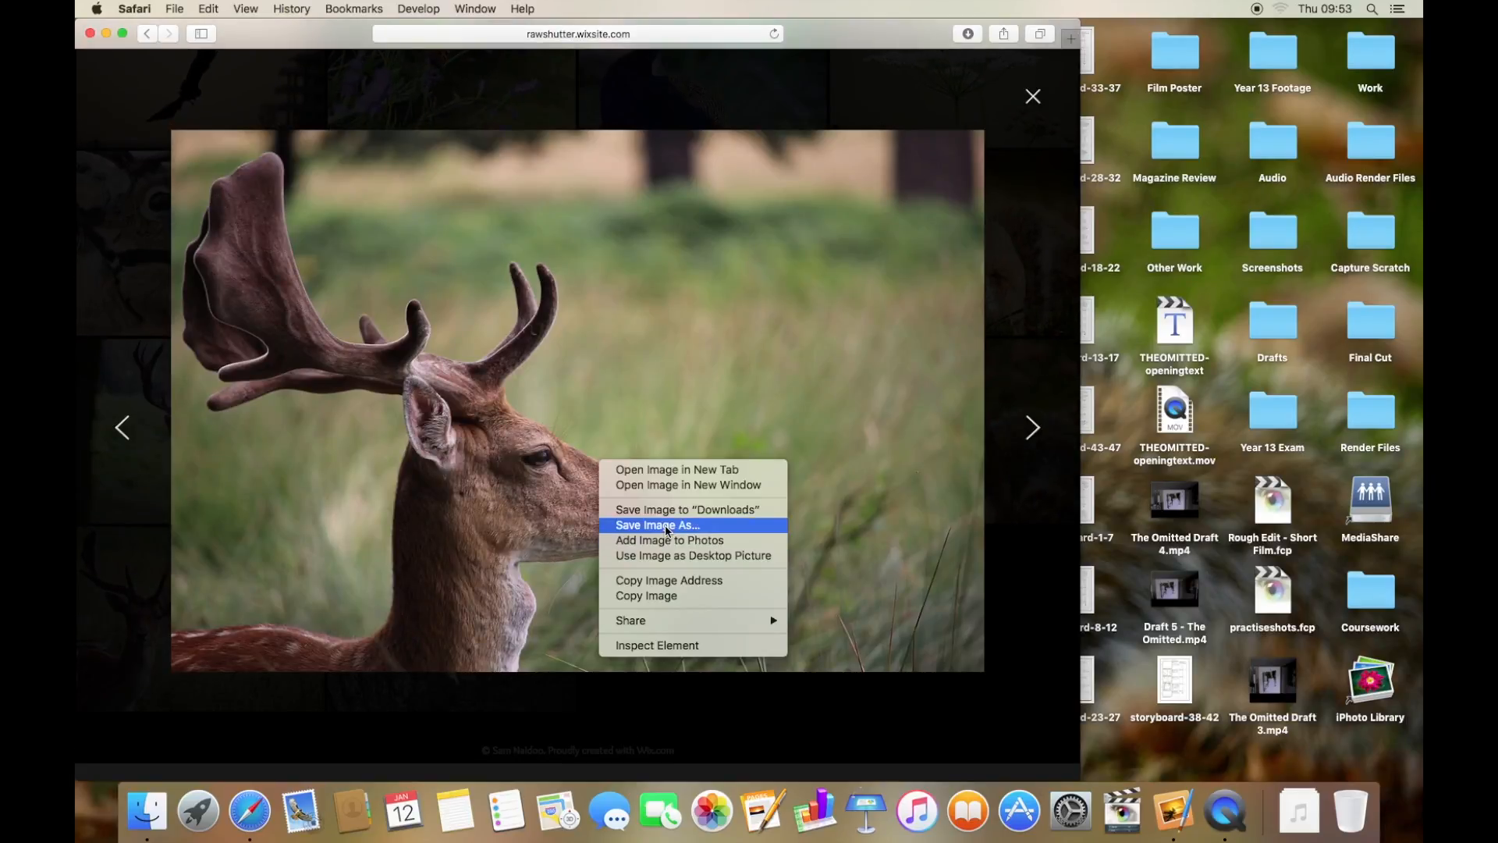
left_click(757, 511)
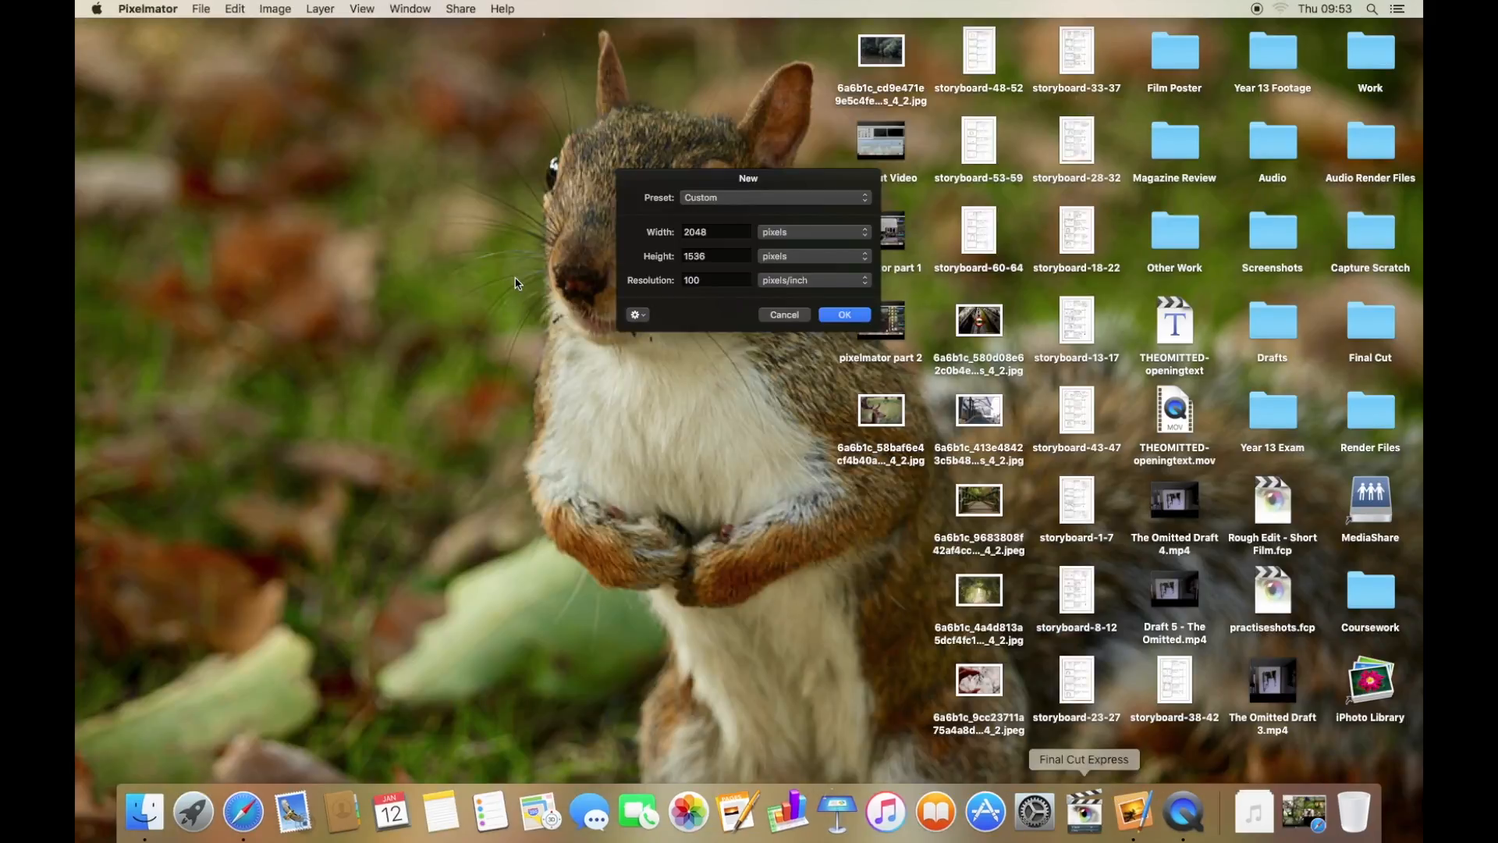
- Create a new A4 document at 21 x 29.7 cm and 300 pixels/inch
left_click_drag(718, 176, 628, 188)
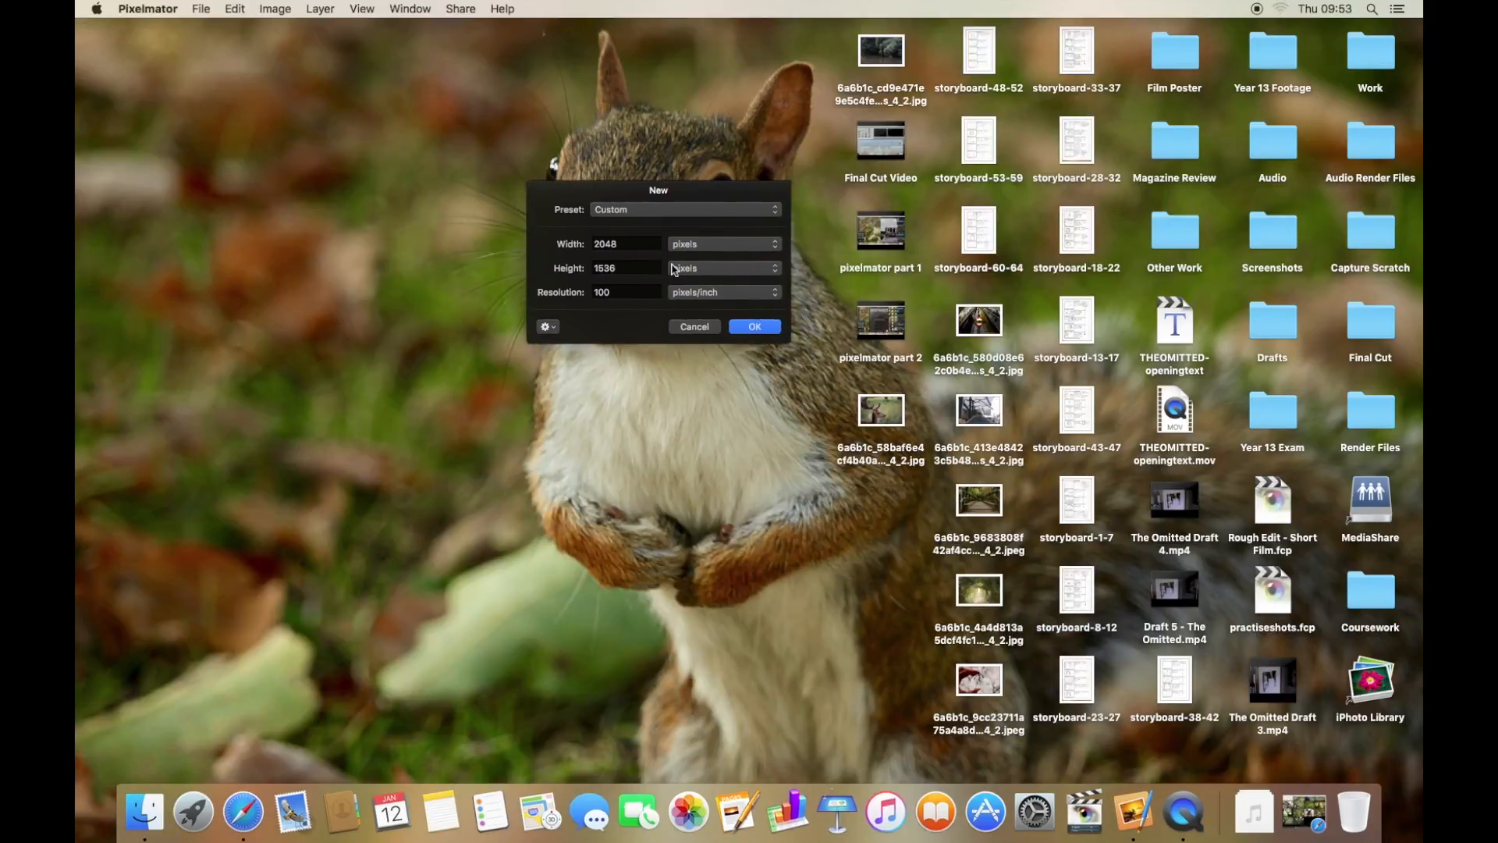
left_click(726, 217)
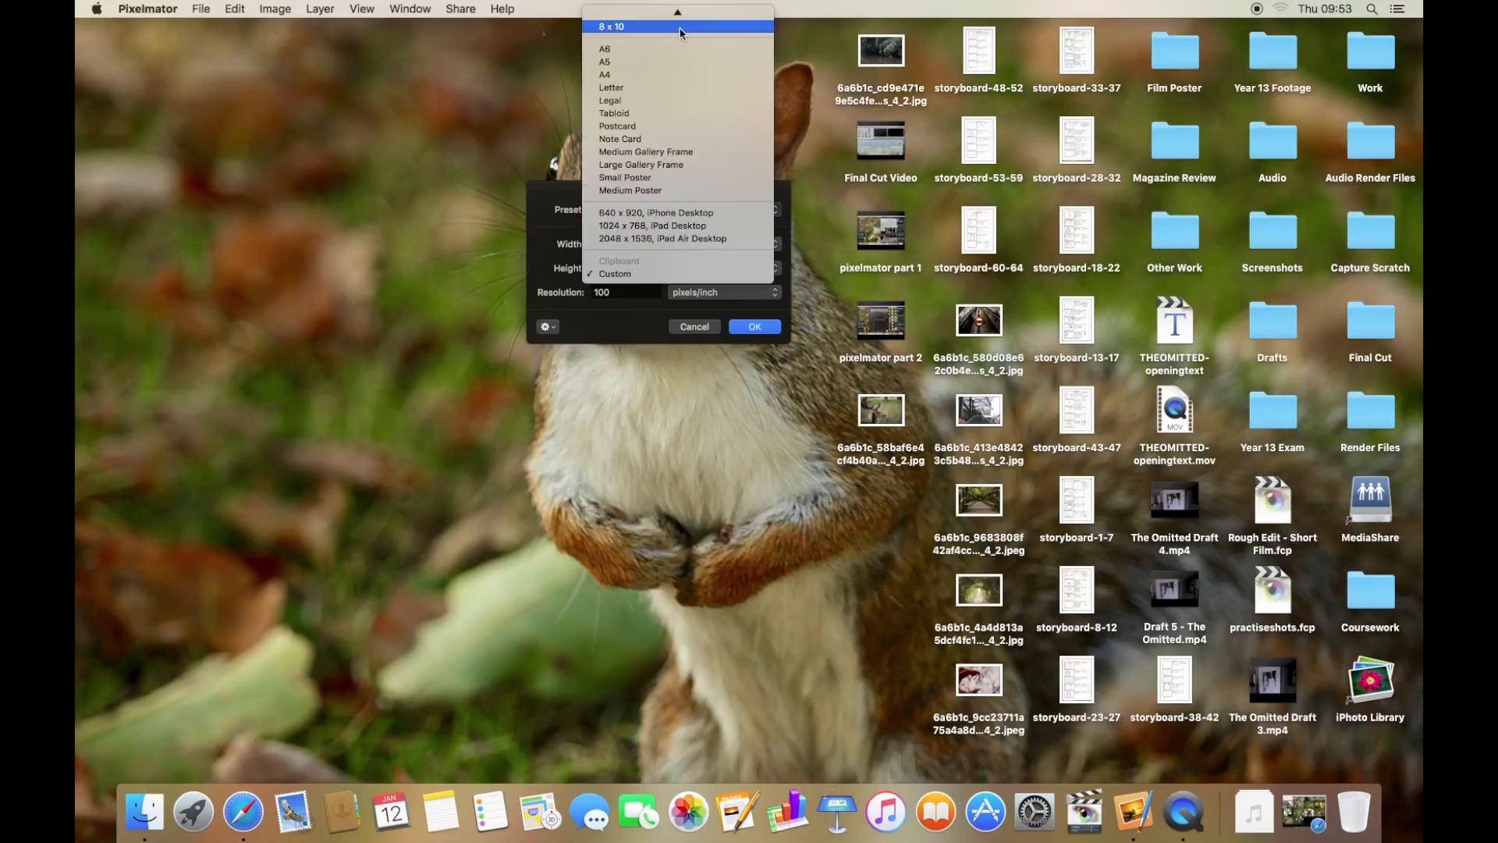
left_click(650, 78)
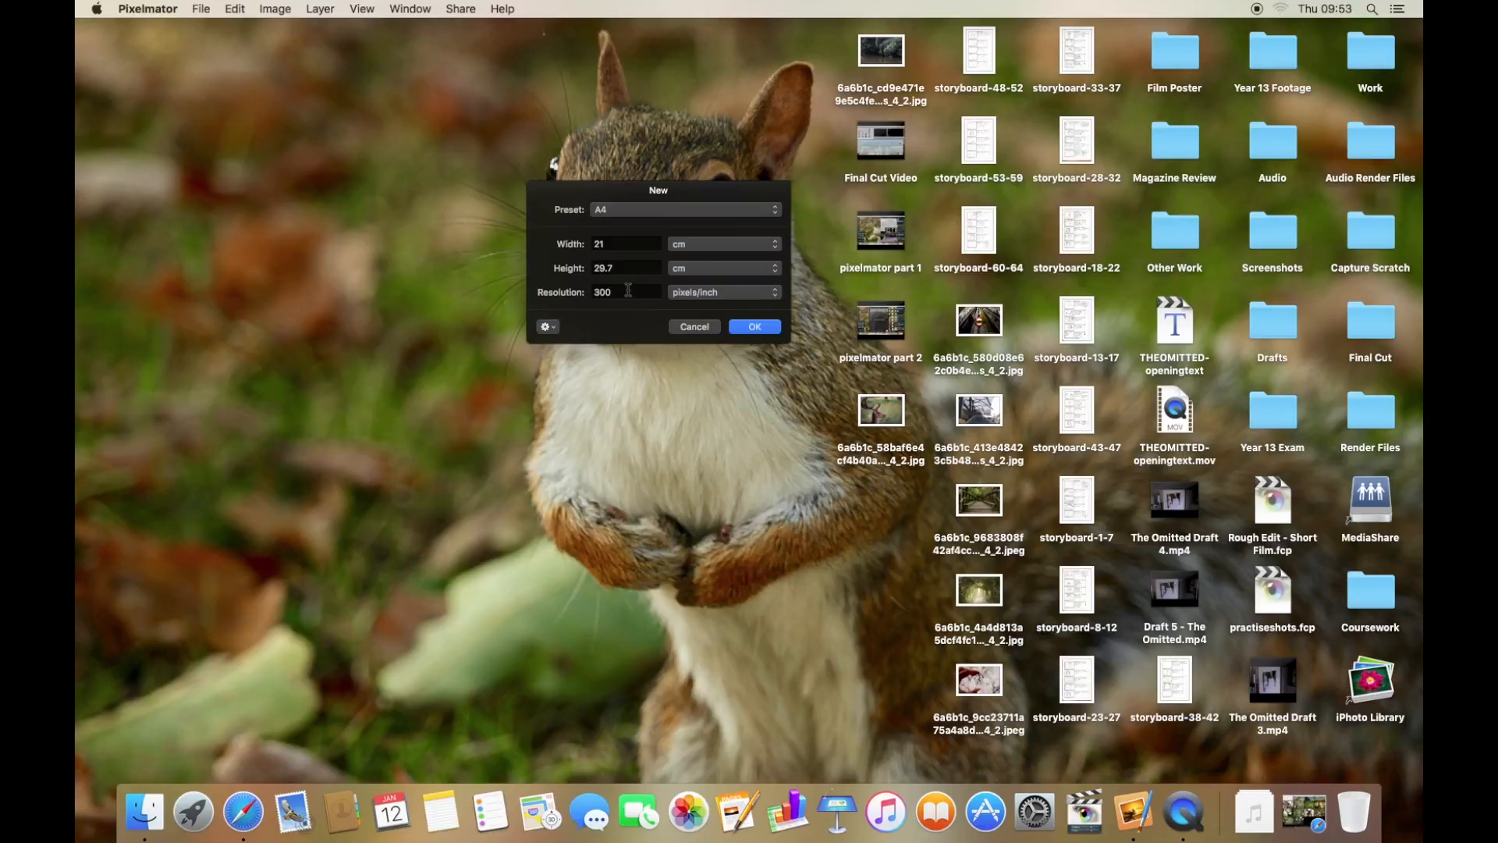
left_click(744, 331)
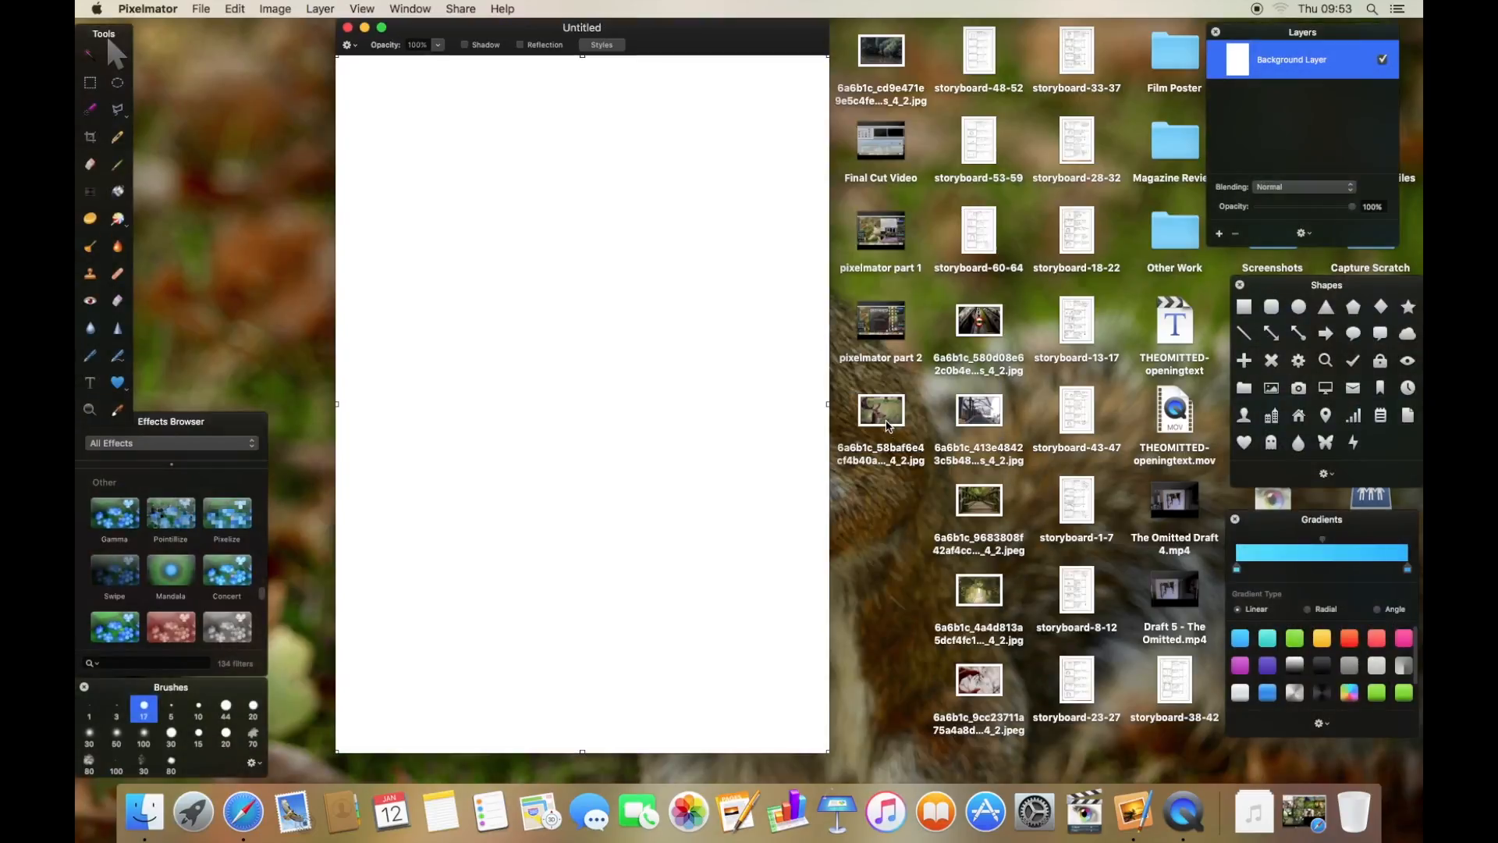
- Import the deer and bridge photos into the canvas and scale the deer photo up to about 357%
left_click_drag(881, 409, 575, 350)
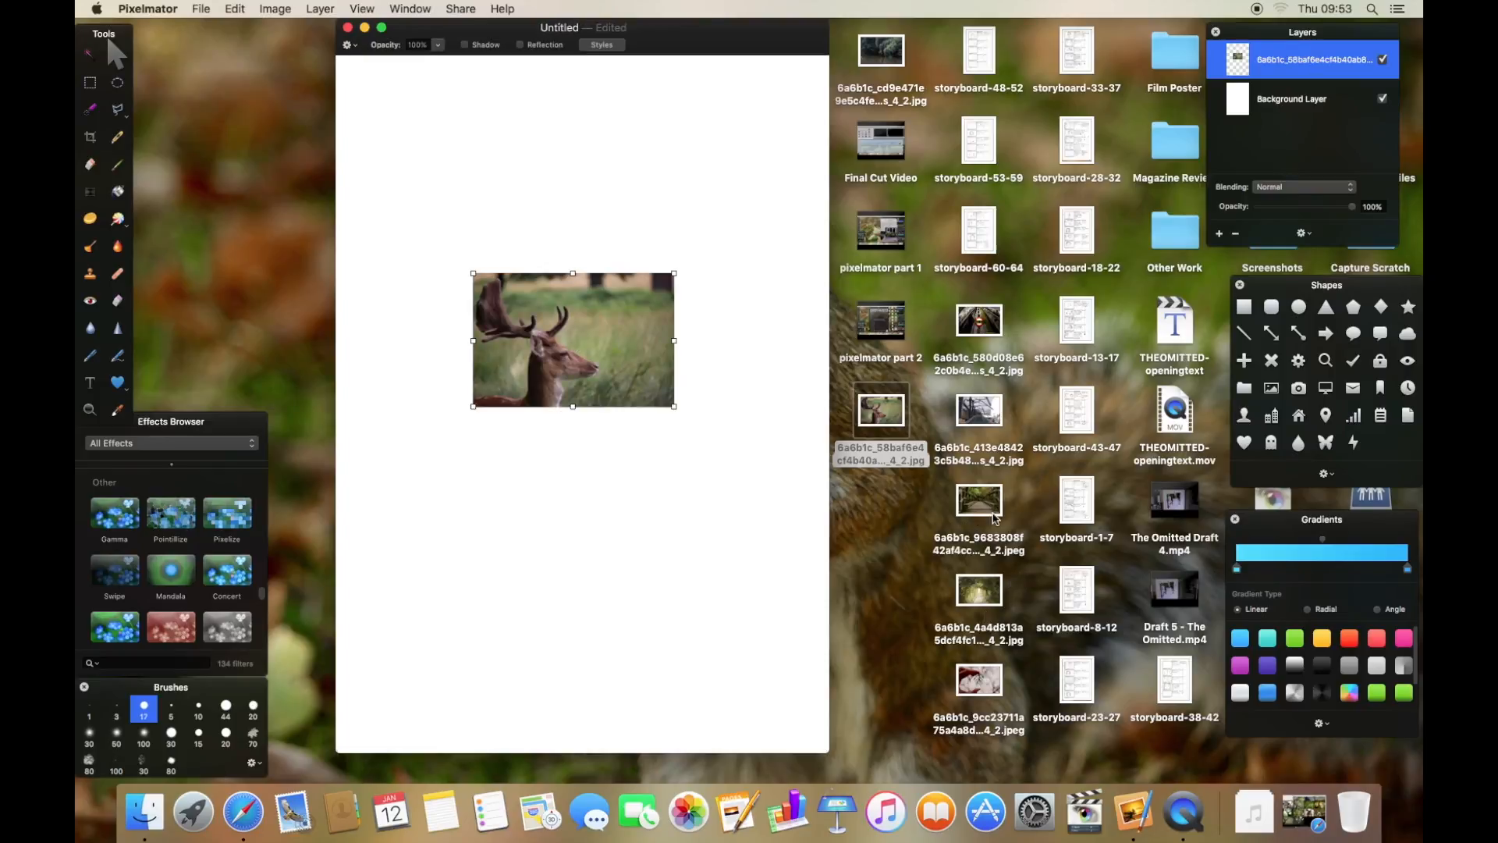
left_click_drag(985, 513, 700, 523)
left_click(571, 353)
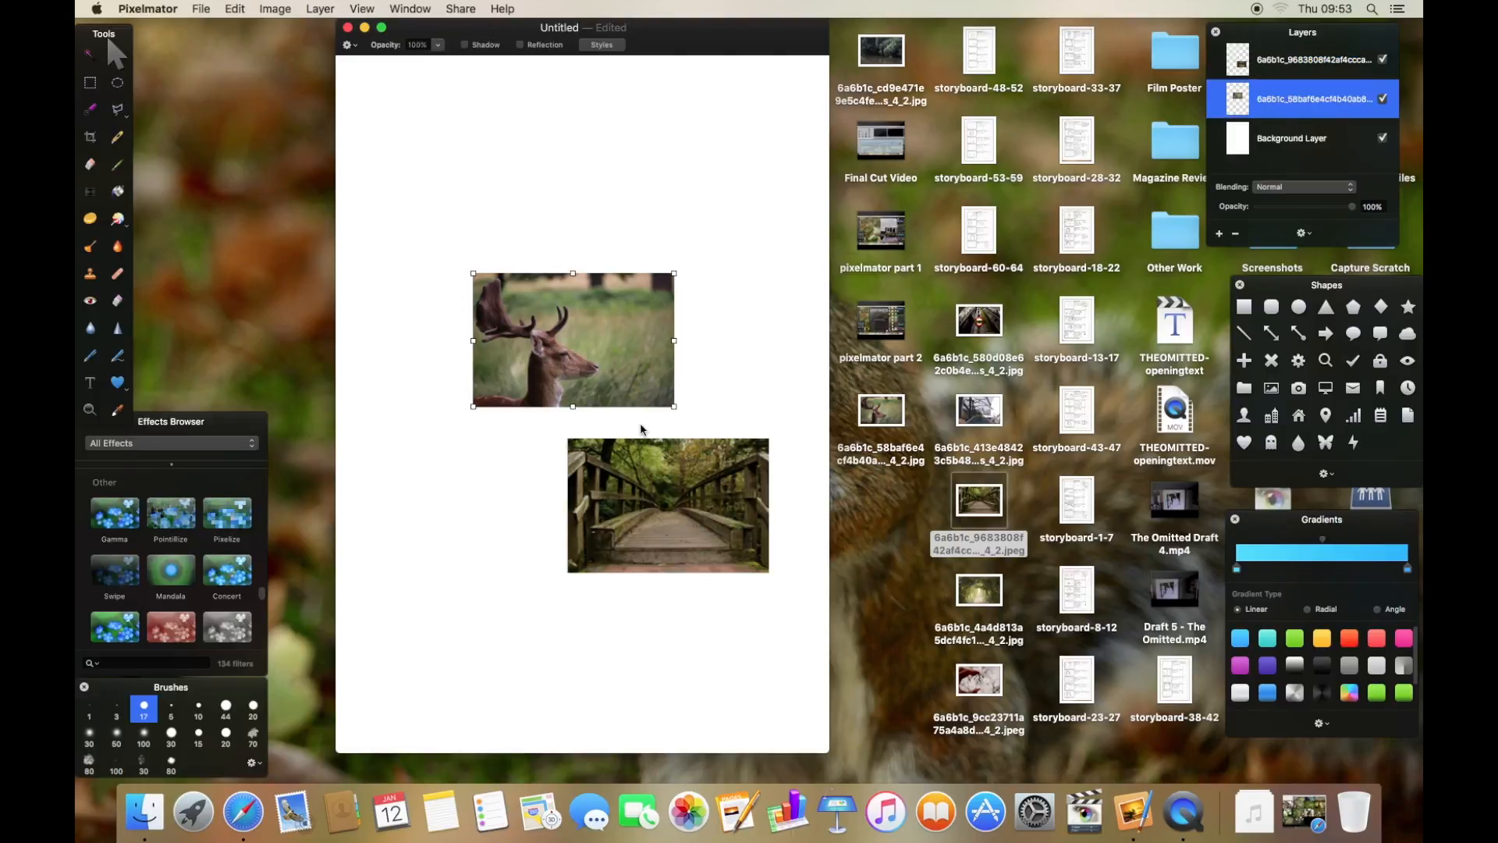
left_click_drag(689, 409, 1149, 669)
left_click_drag(752, 384, 488, 388)
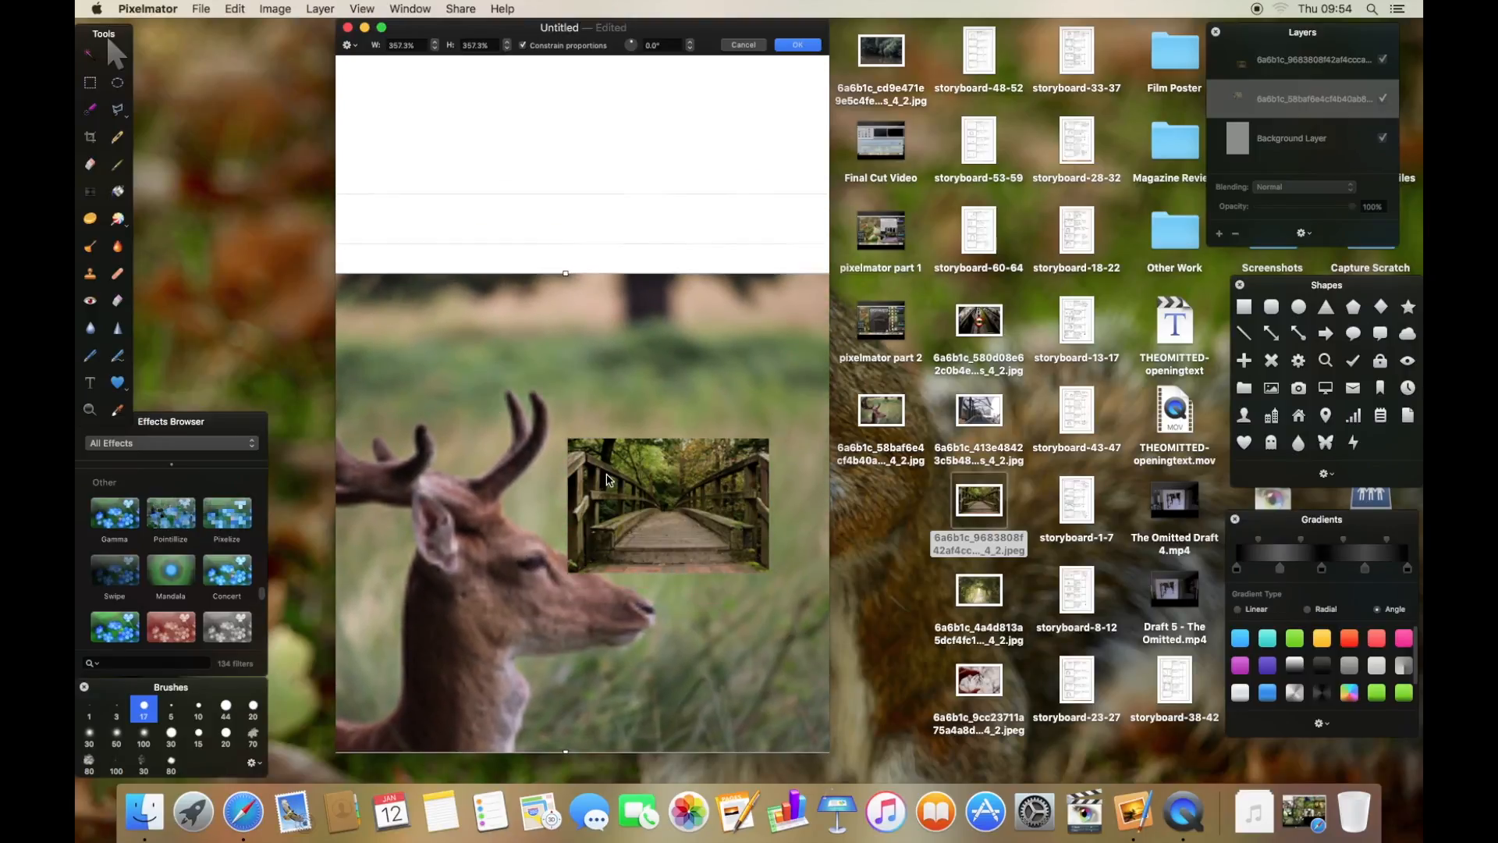
left_click(797, 45)
- Scale the bridge photo to about 528% so it fills the whole canvas
left_click(640, 499)
left_click_drag(565, 574, 206, 735)
left_click_drag(477, 486, 595, 477)
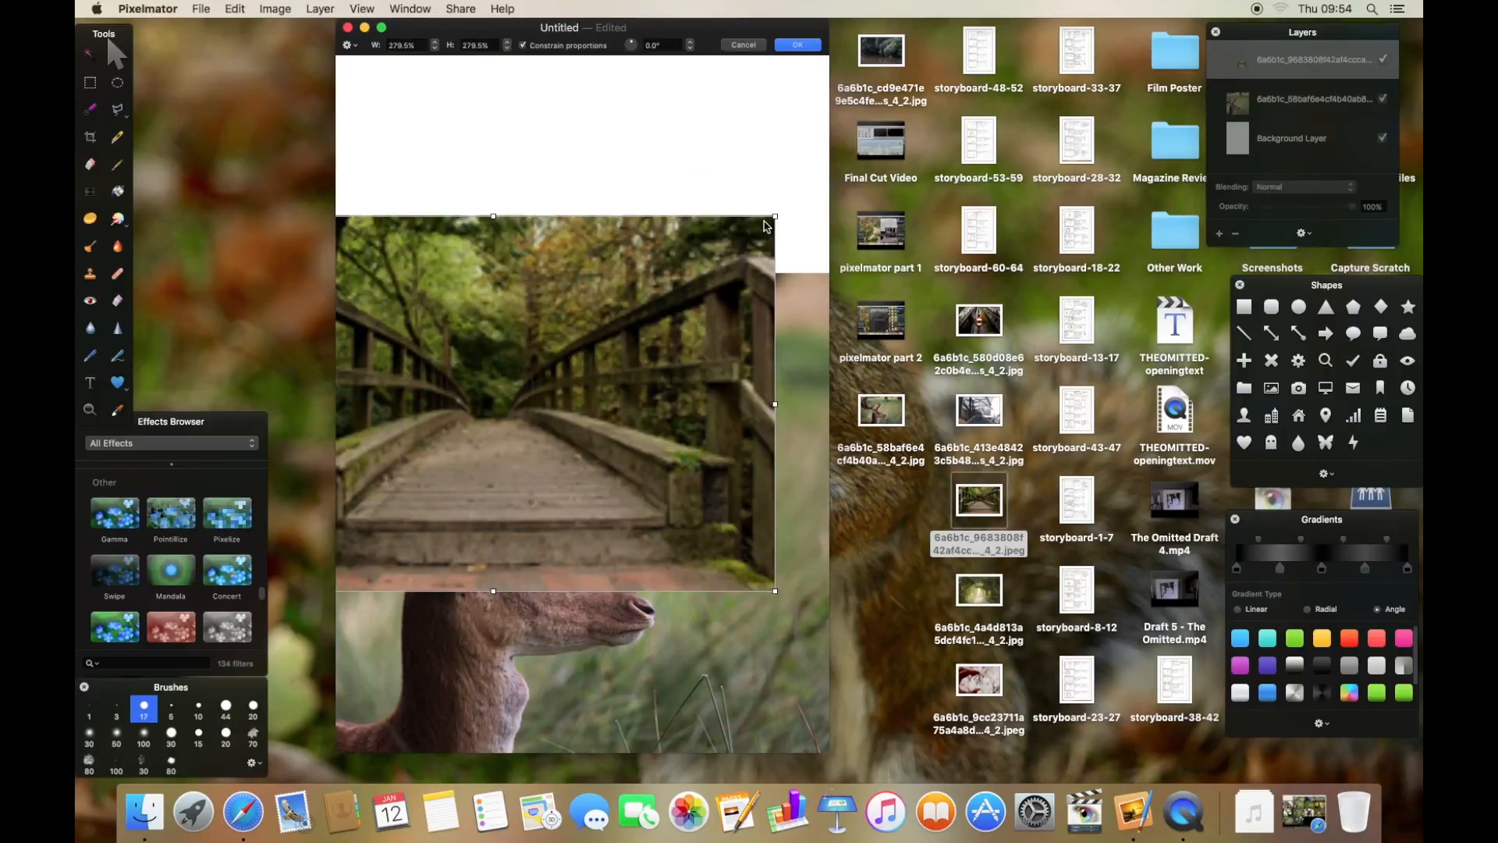
left_click_drag(774, 219, 1140, 117)
left_click_drag(706, 255, 581, 421)
left_click_drag(606, 77, 607, 55)
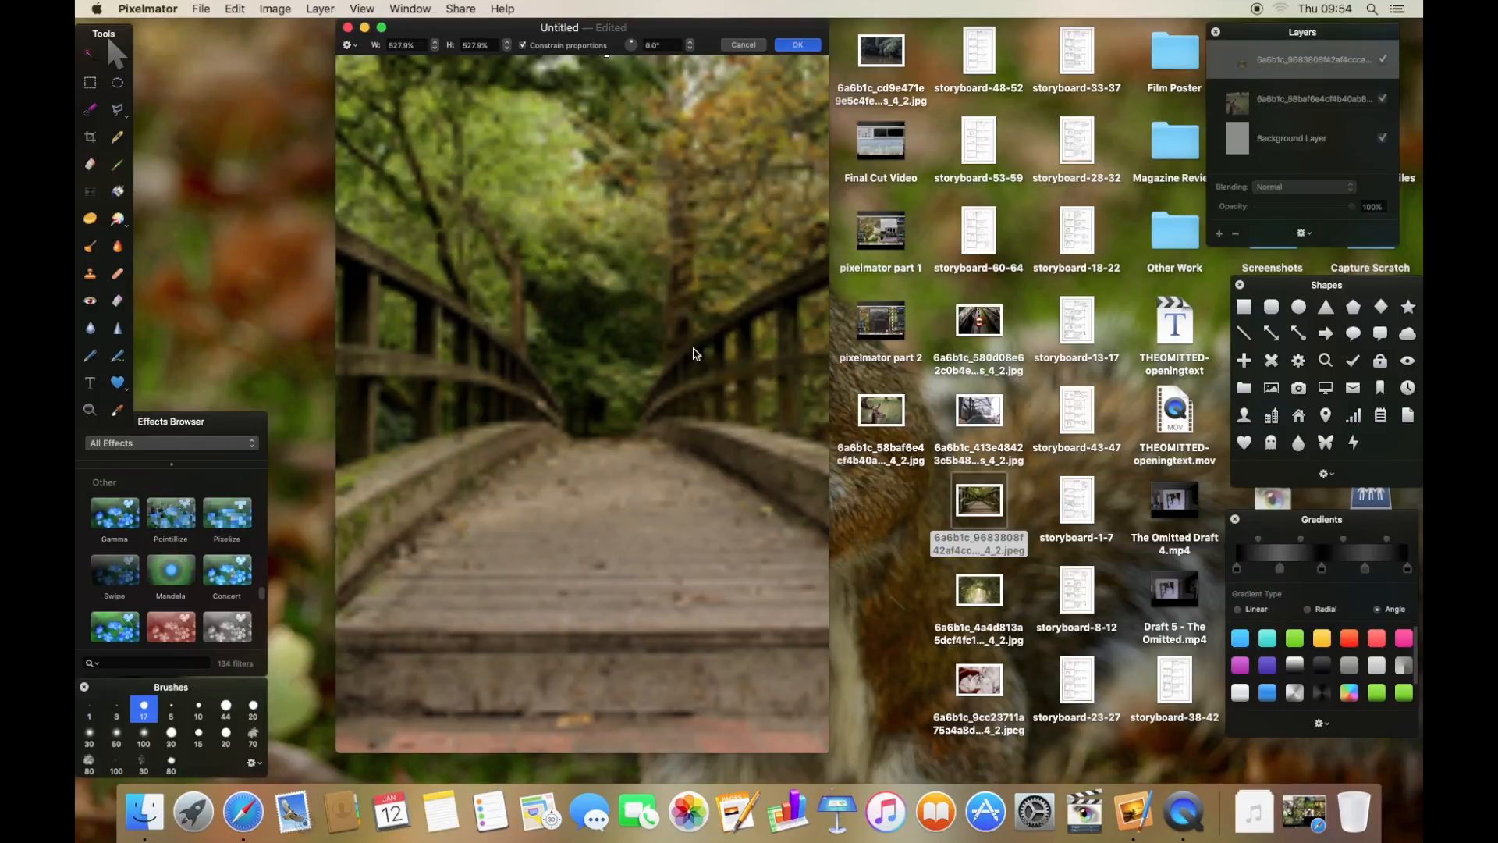
key("Return")
- Move the deer layer above the bridge layer and rescale it to about 82%, placing it across the lower canvas
left_click_drag(1267, 107, 1289, 52)
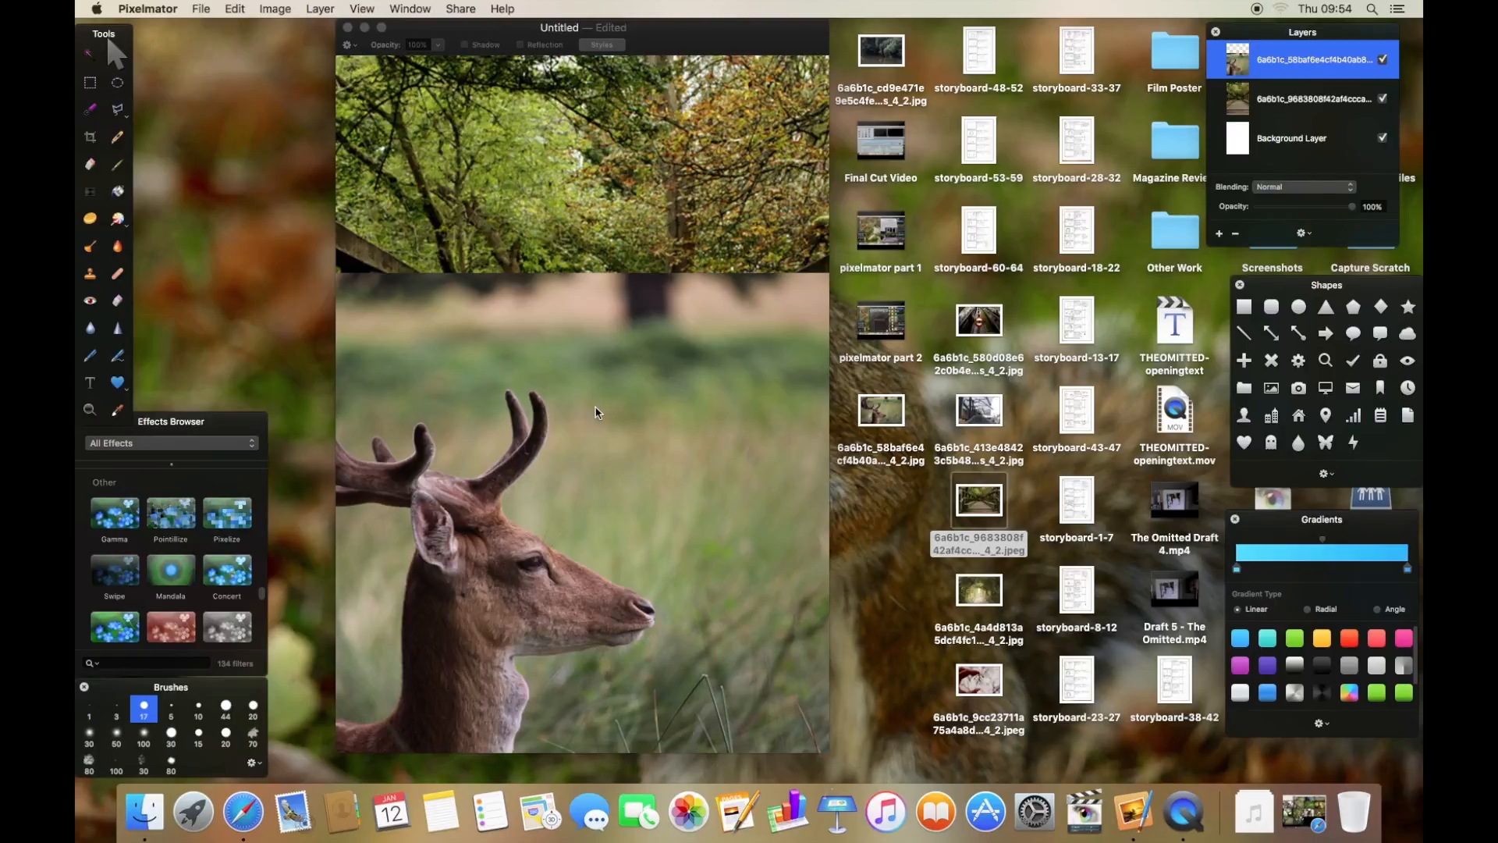
left_click_drag(478, 439, 601, 441)
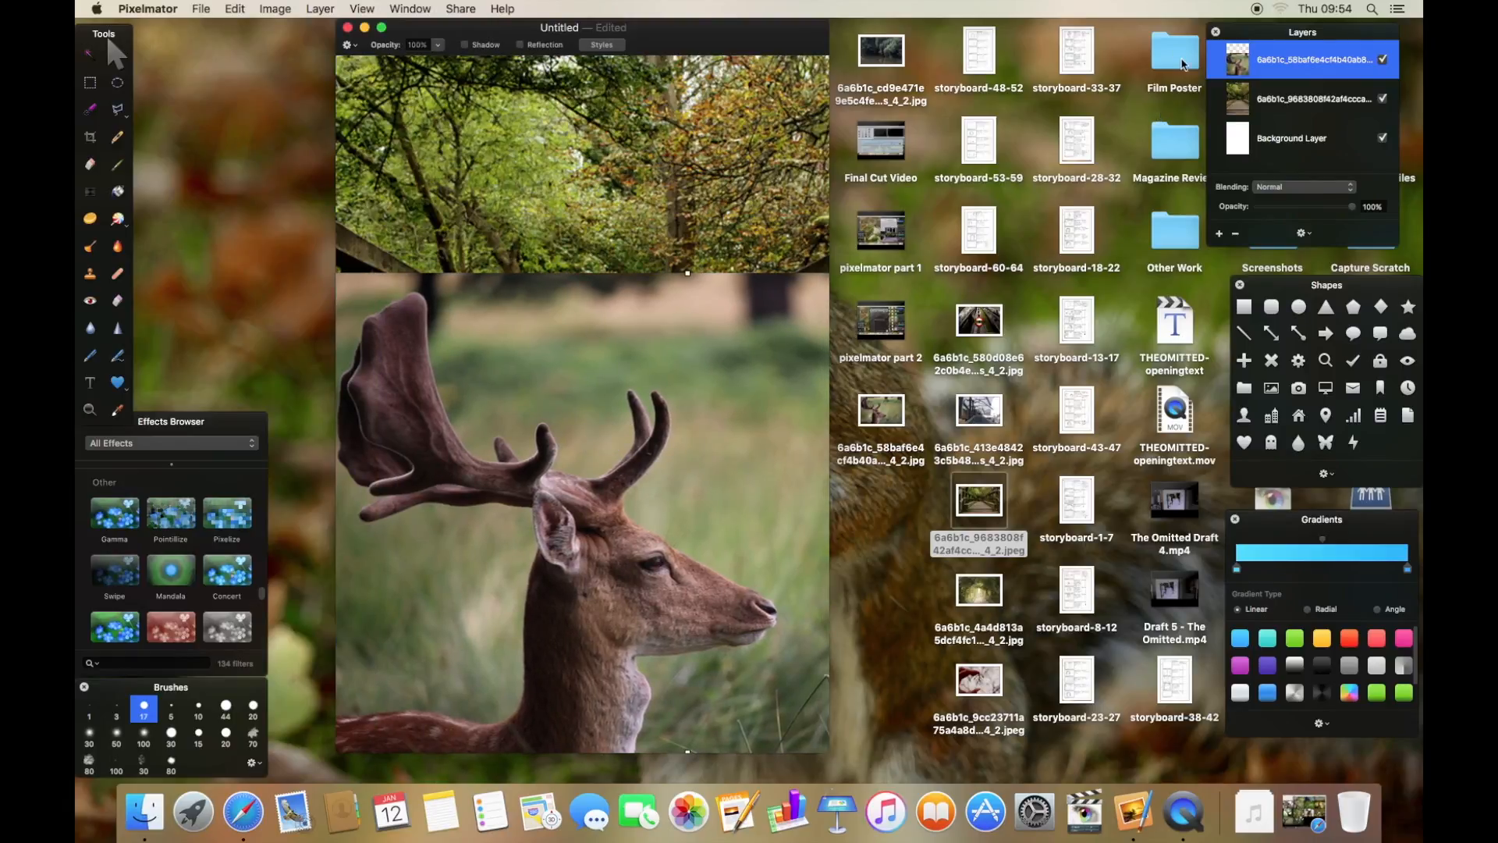
left_click_drag(749, 363, 905, 353)
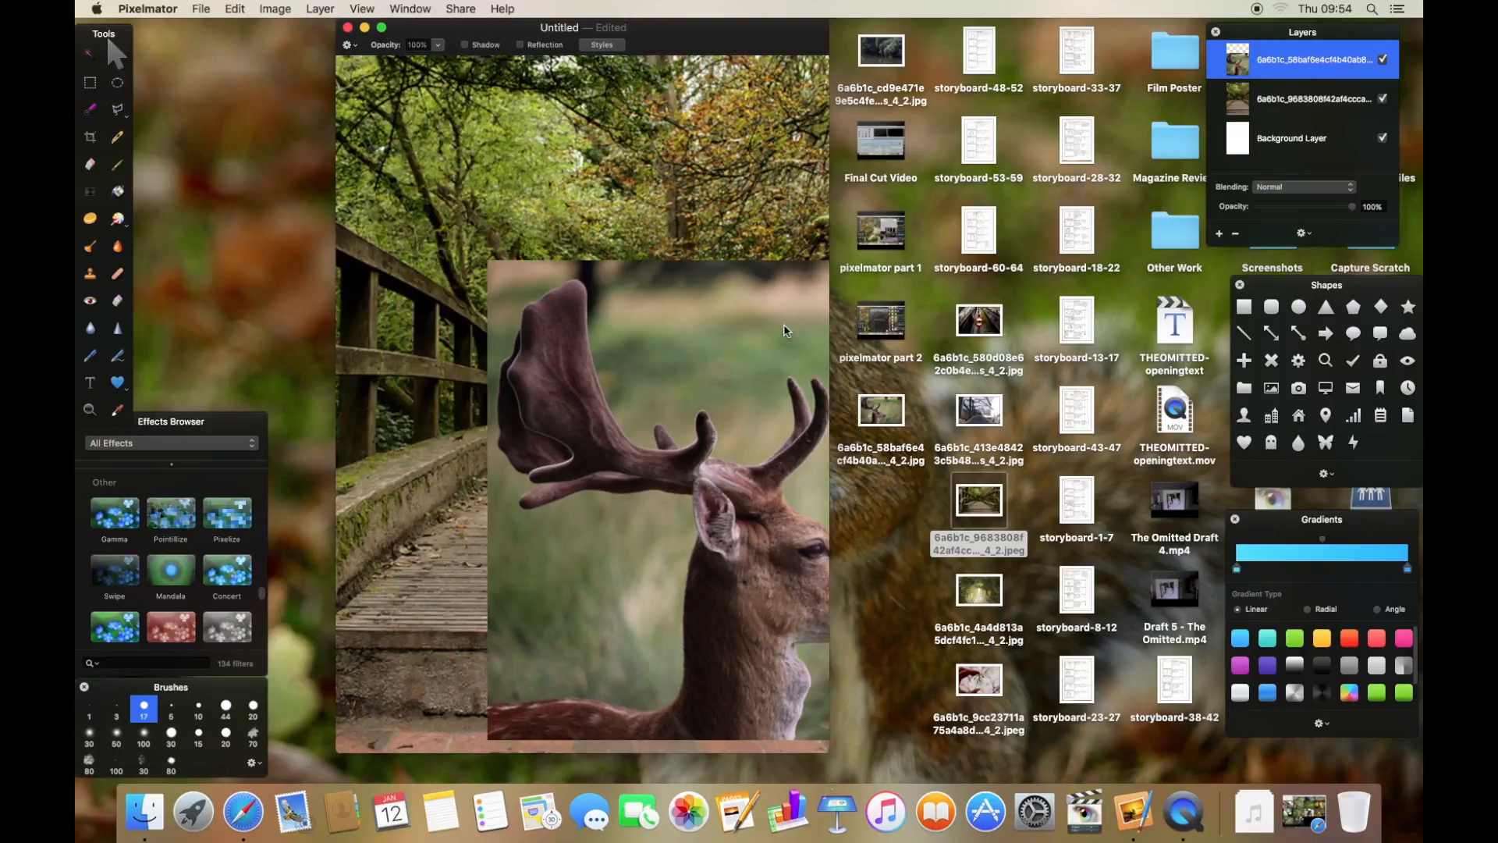
left_click_drag(499, 264, 633, 351)
left_click_drag(706, 395, 433, 411)
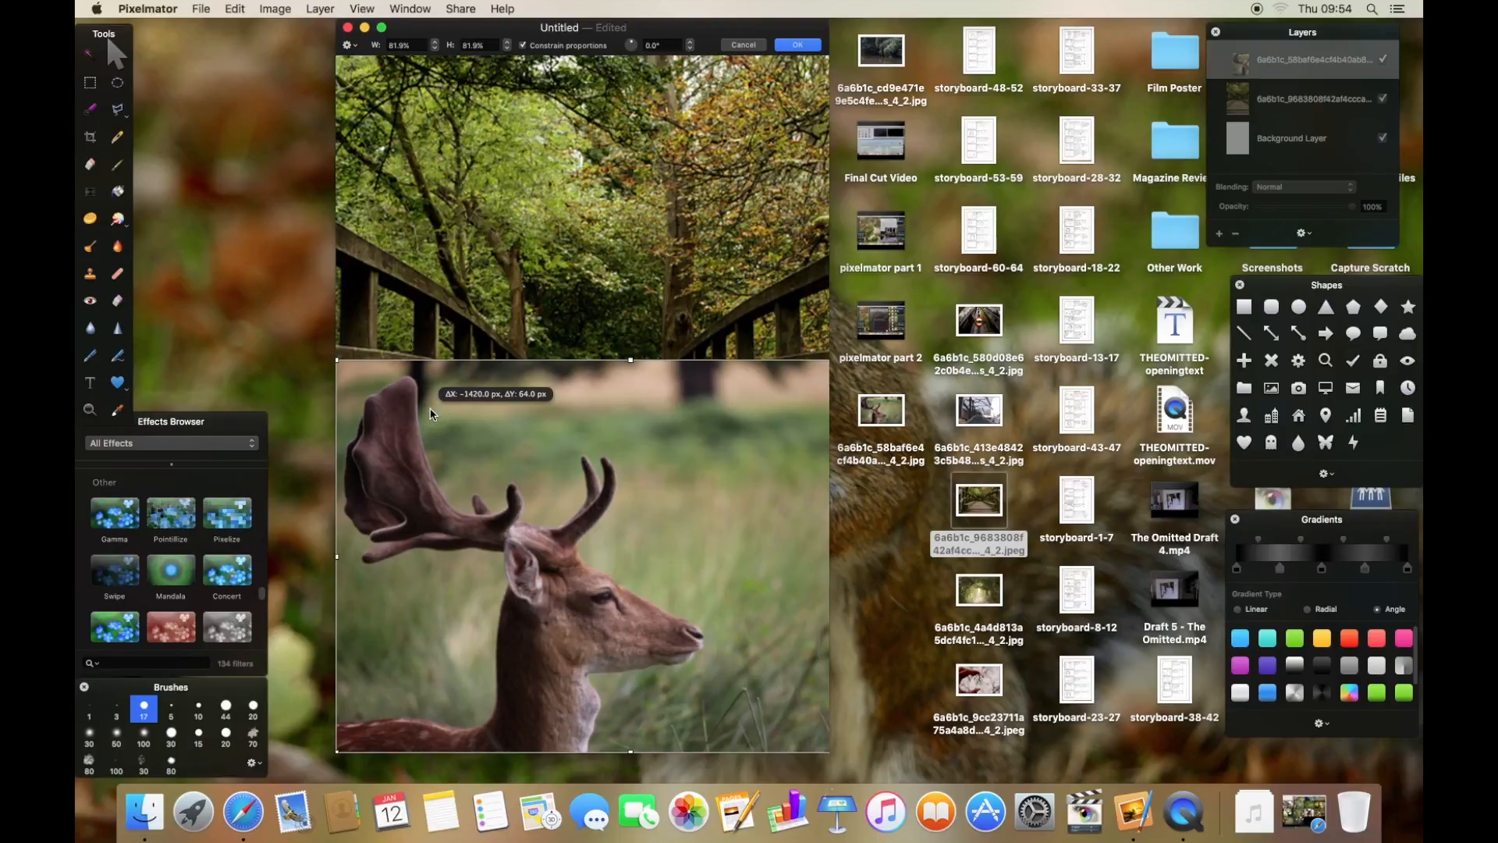
key("Return")
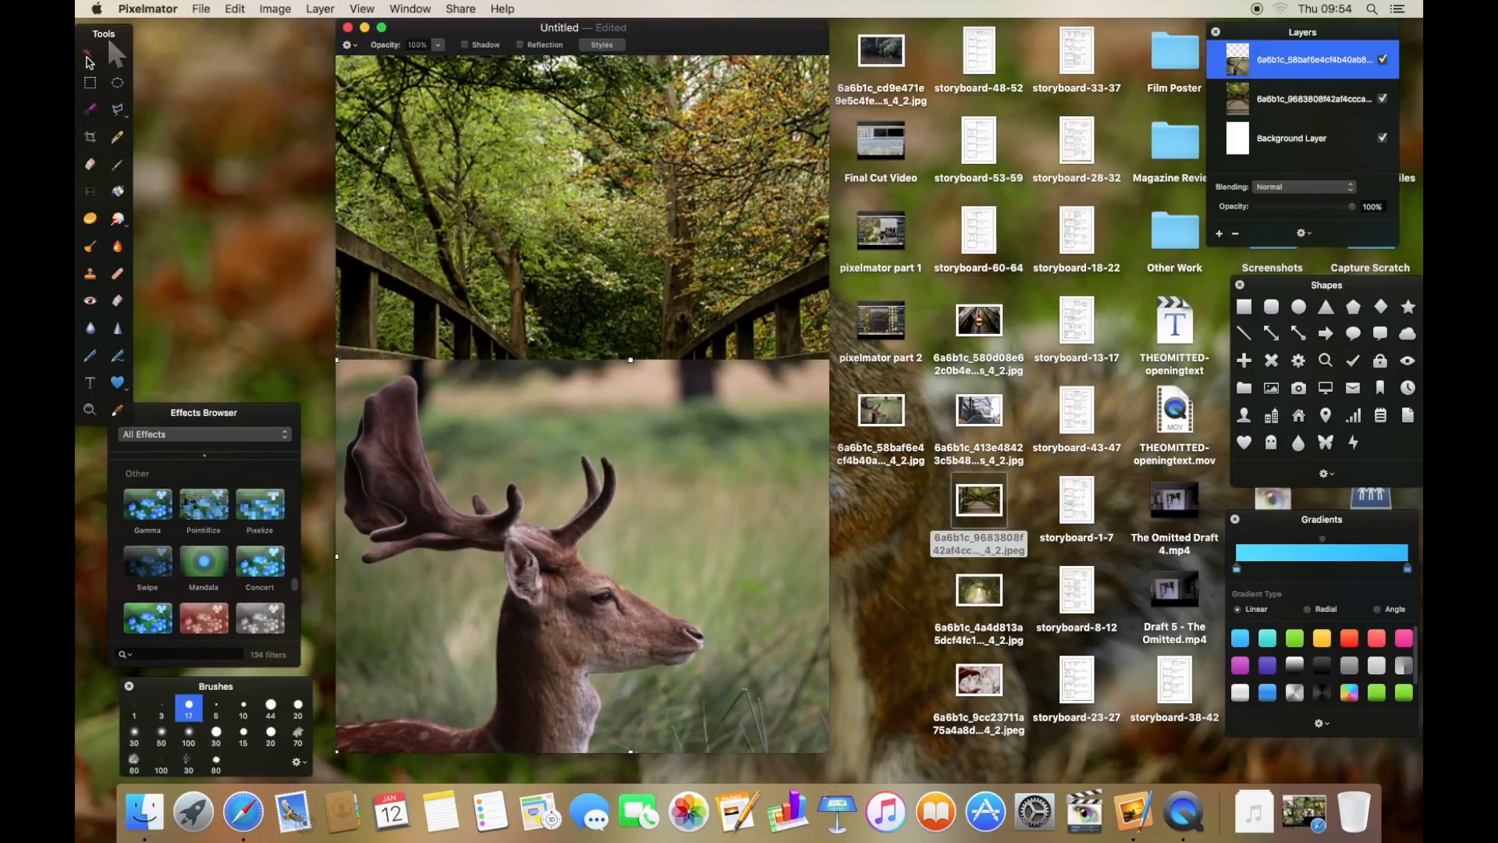
- Remove the grass background around the deer with Magic Wand selections and deletions
left_click(86, 57)
mouse_move(702, 506)
left_mouse_down()
mouse_move(726, 512)
mouse_move(793, 596)
mouse_move(706, 528)
left_mouse_up()
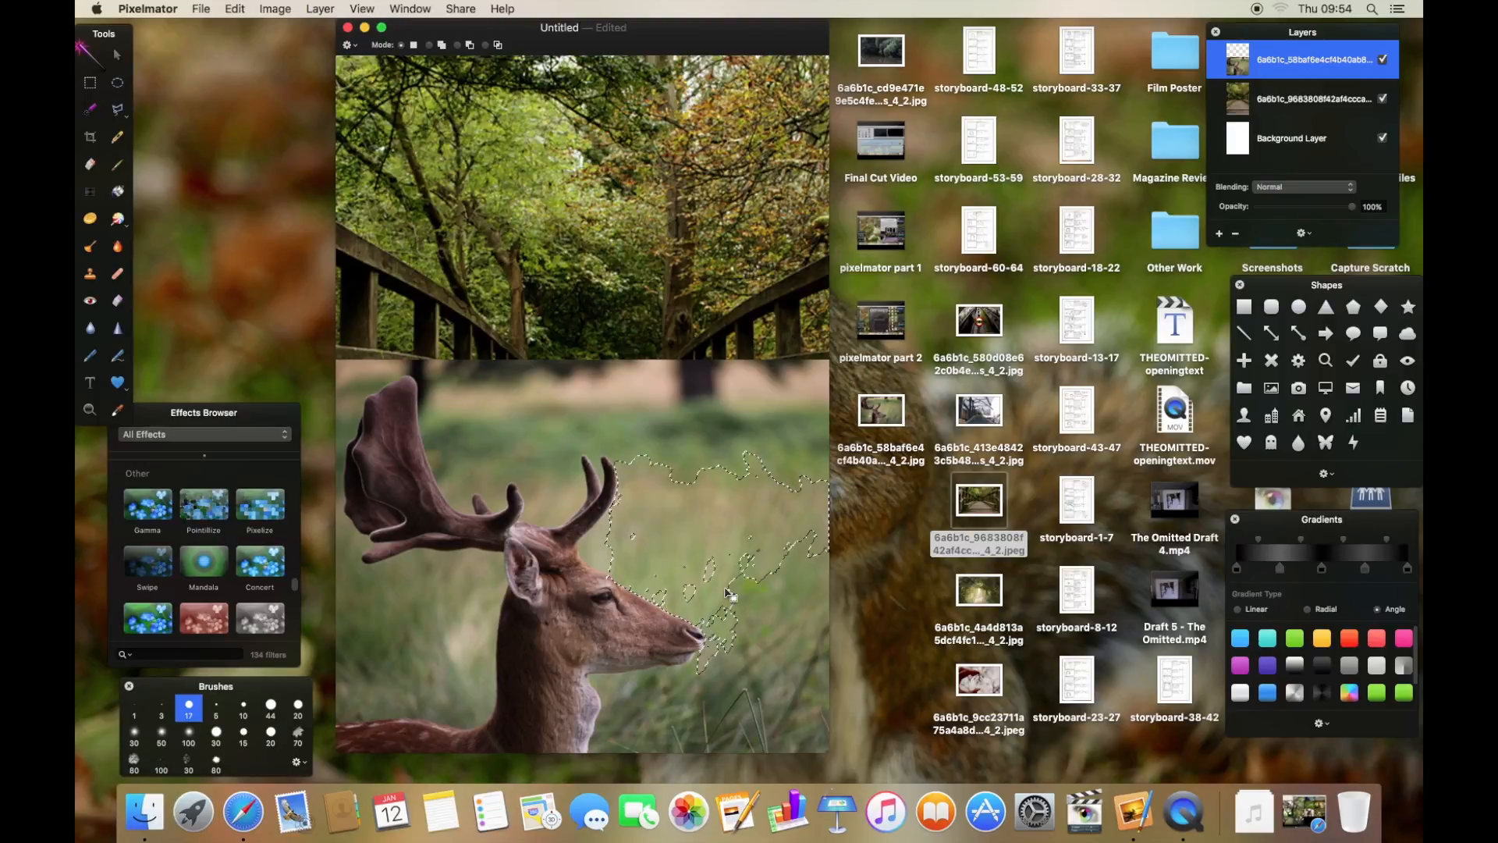
key("Delete")
left_click_drag(528, 410, 565, 445)
key("super+z")
left_click_drag(605, 386, 690, 462)
left_click(342, 478)
key("Delete")
left_click(343, 478)
key("Delete")
left_click_drag(450, 450, 468, 471)
key("Delete")
left_click_drag(714, 429, 731, 466)
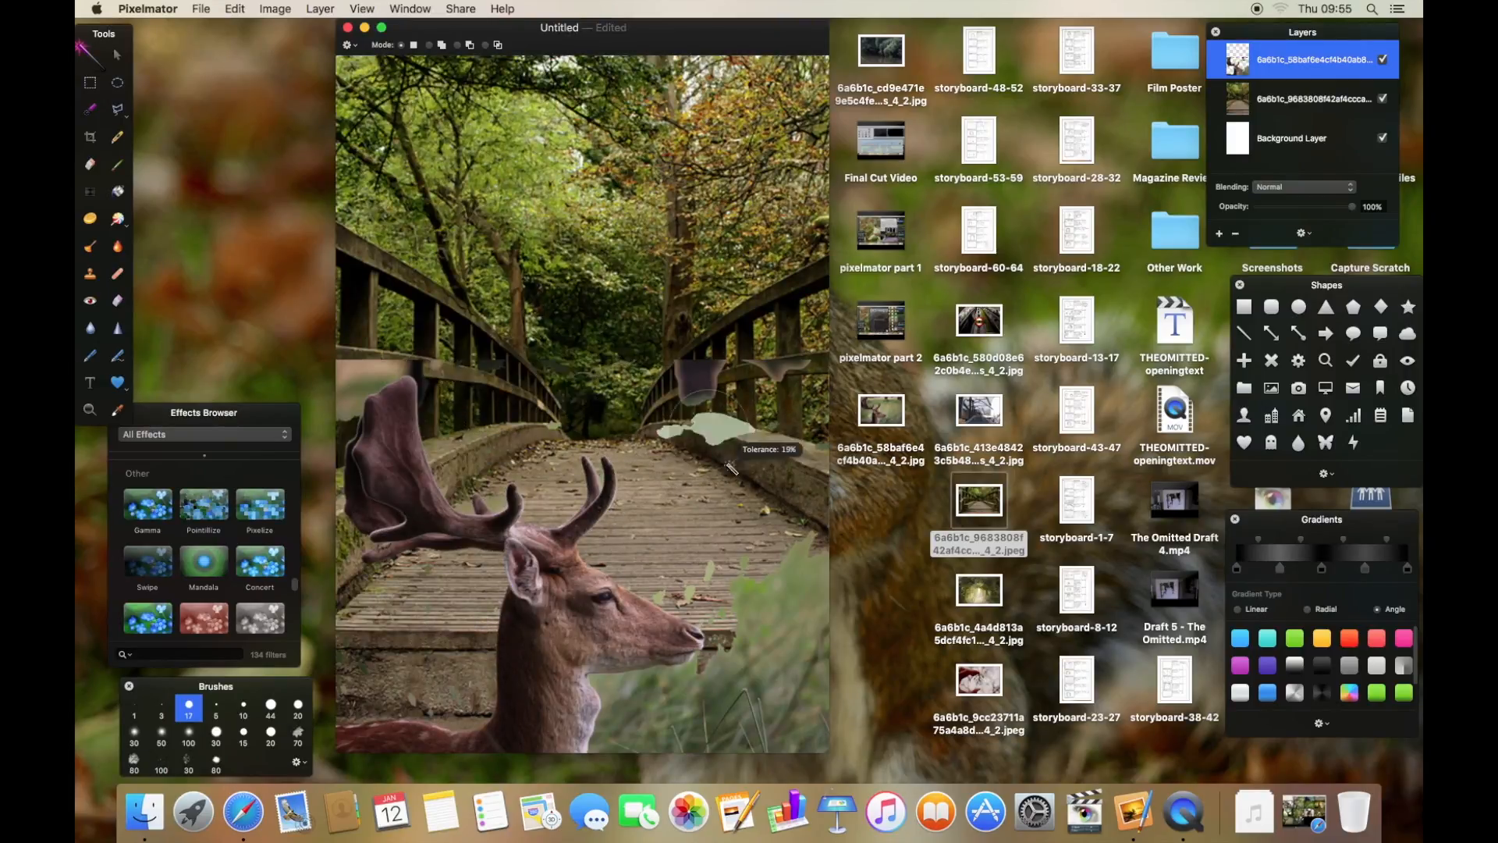
key("Delete")
left_click_drag(781, 369, 808, 425)
left_click_drag(757, 637, 764, 664)
key("Delete")
- Delete the remaining background patches around the deer and nudge the deer slightly downward
key("e")
key("bracketright")
key("m")
key("w")
left_click(501, 515)
key("Delete")
left_click(359, 390)
key("Delete")
left_click(597, 676)
key("Delete")
left_click(659, 598)
key("Delete")
key("v")
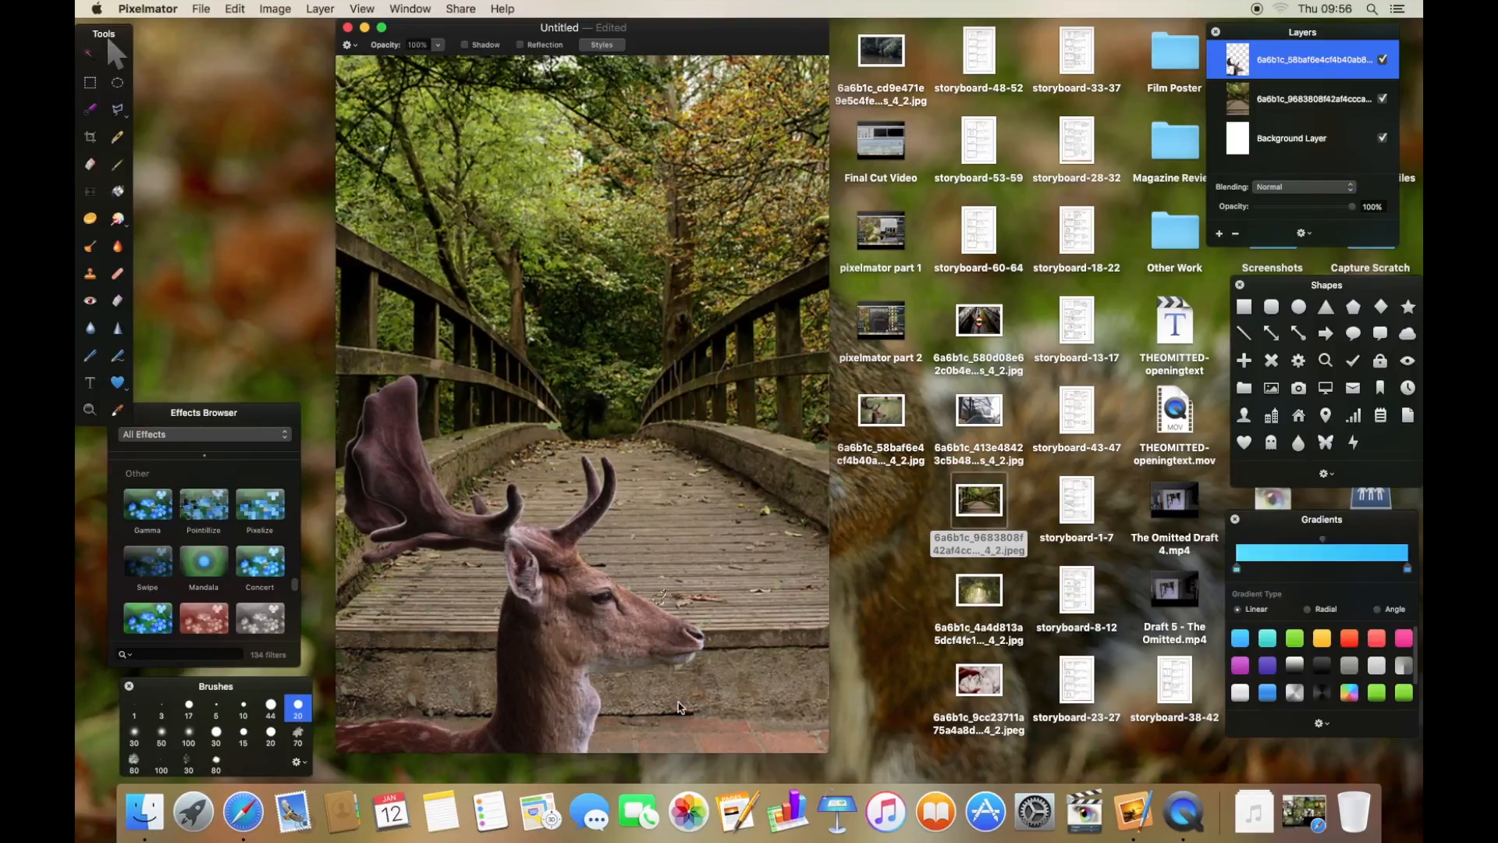
left_click_drag(572, 611, 572, 623)
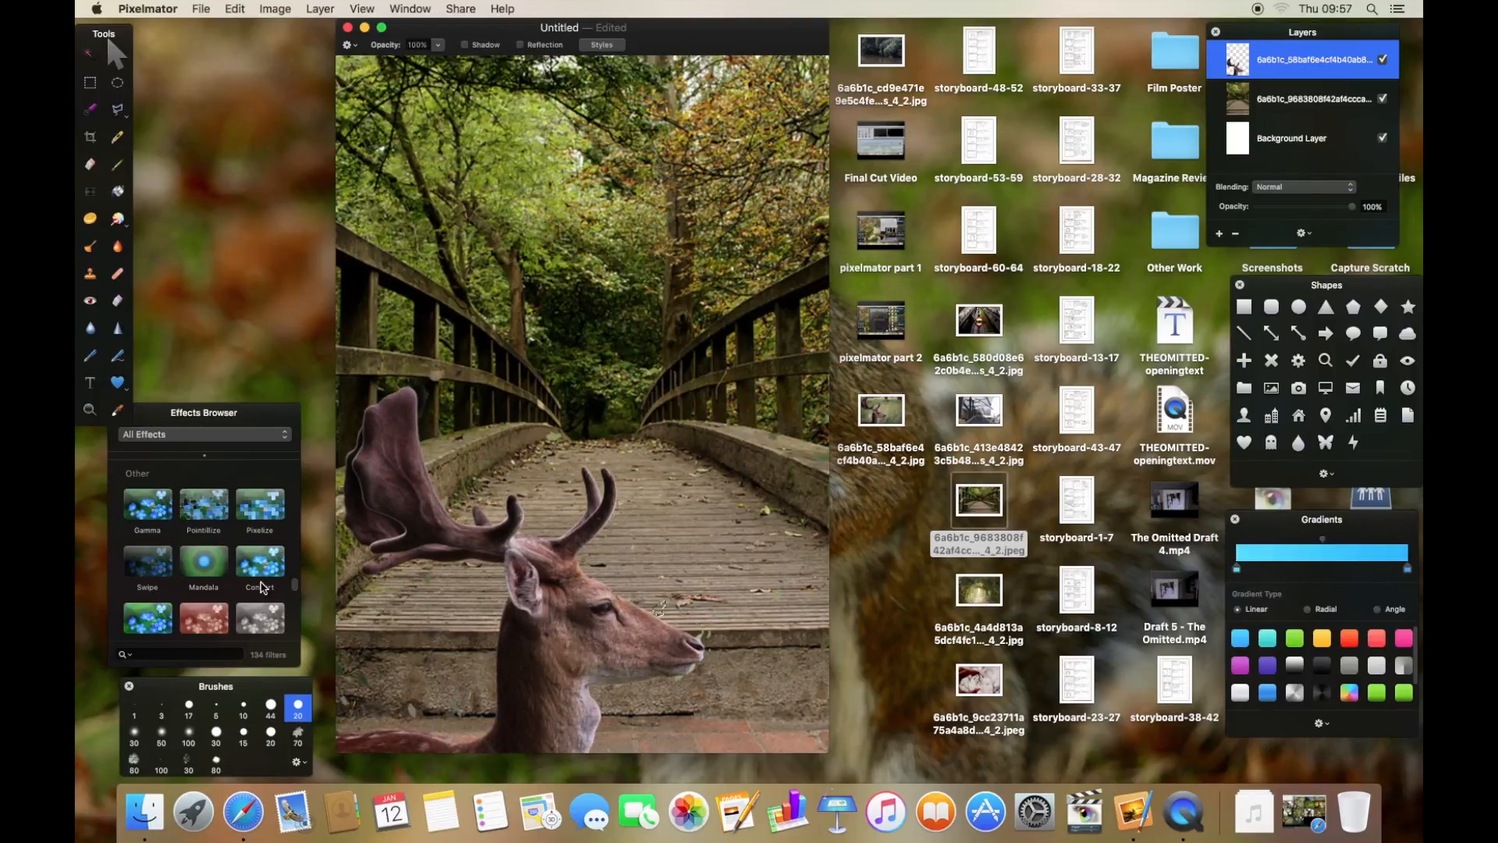
- Apply the Sharpen effect to the deer layer
left_click(205, 434)
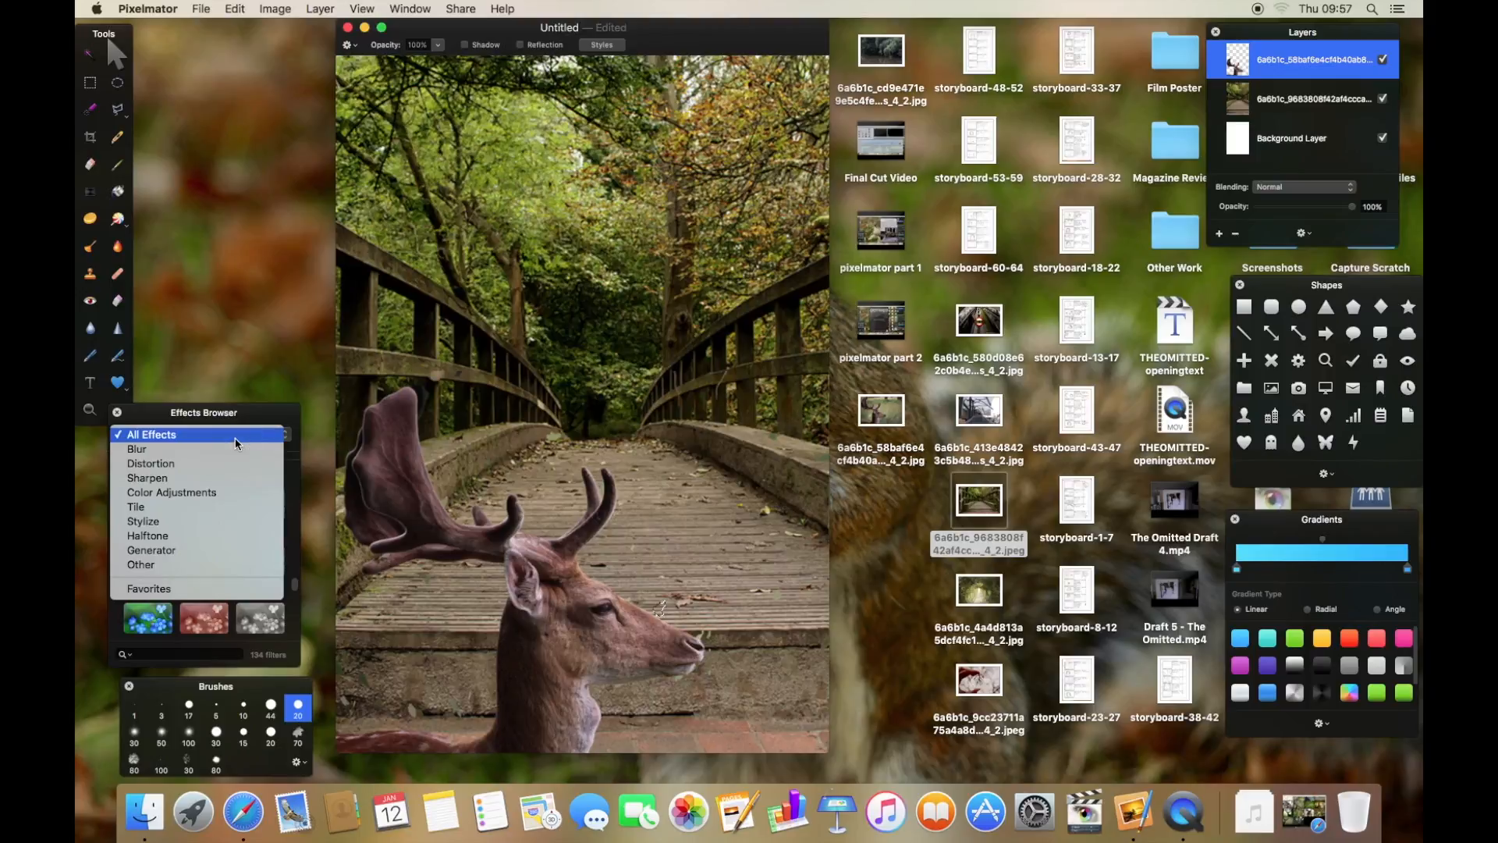
left_click(236, 477)
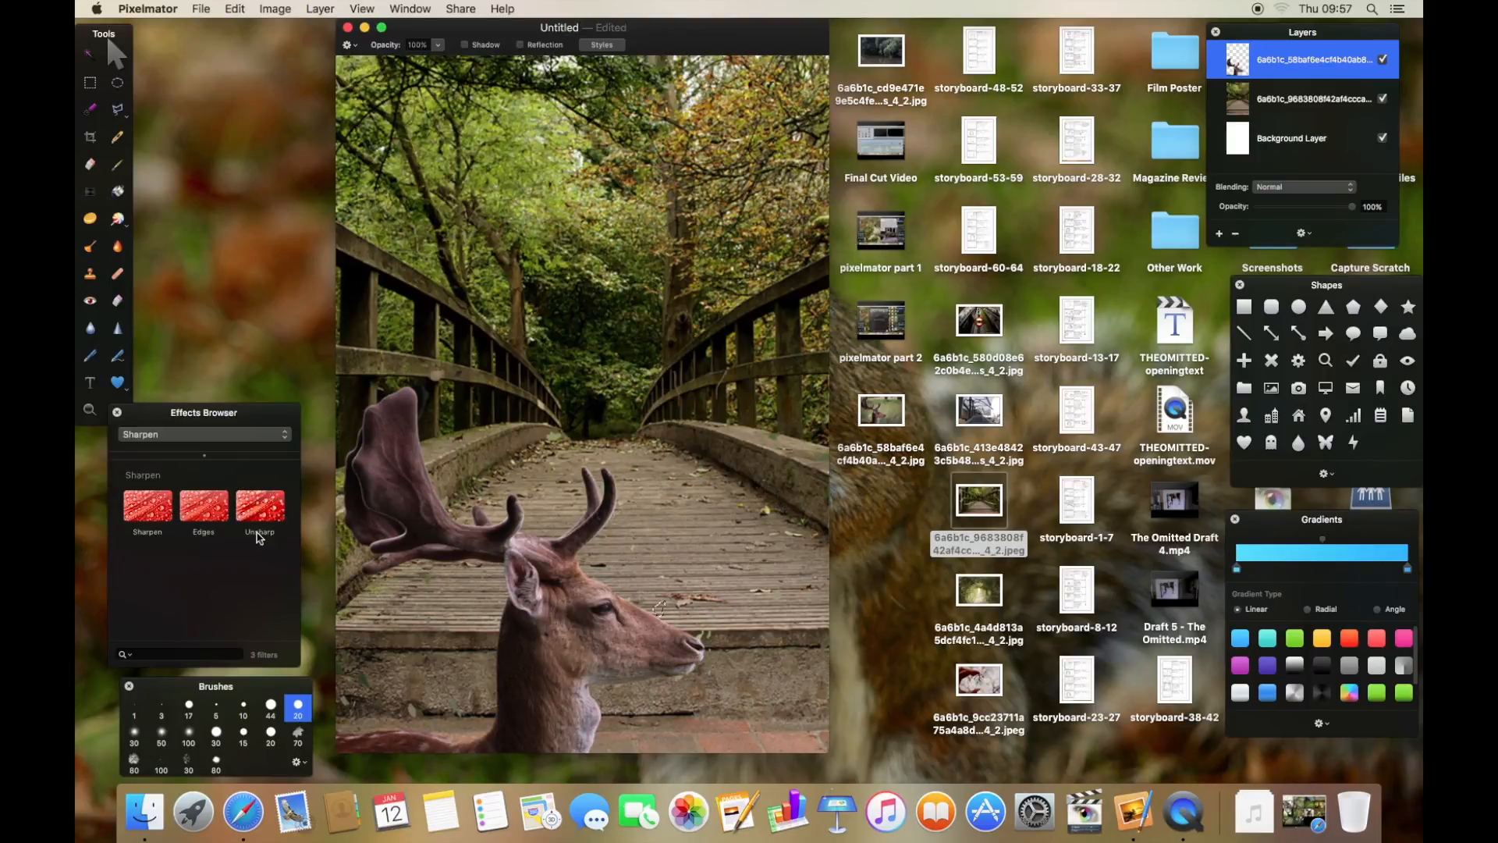
left_click_drag(191, 517, 531, 653)
left_click_drag(572, 718, 573, 719)
- Apply a Motion blur to the bridge layer with a radius of about 65.8 px and an angle of 0°
left_click(224, 436)
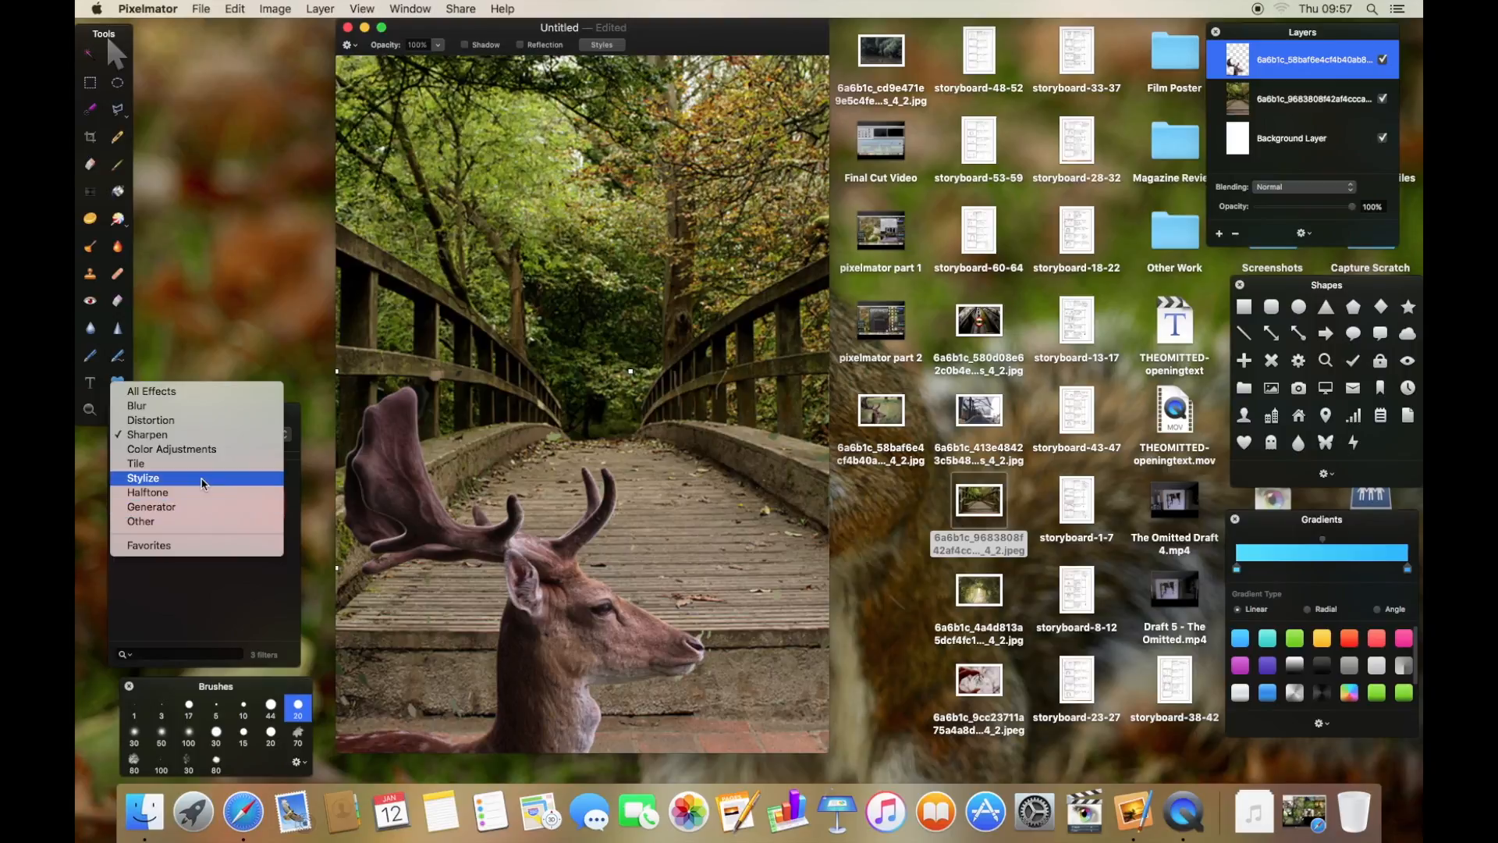
left_click(201, 480)
left_click_drag(295, 511, 295, 549)
left_click(277, 435)
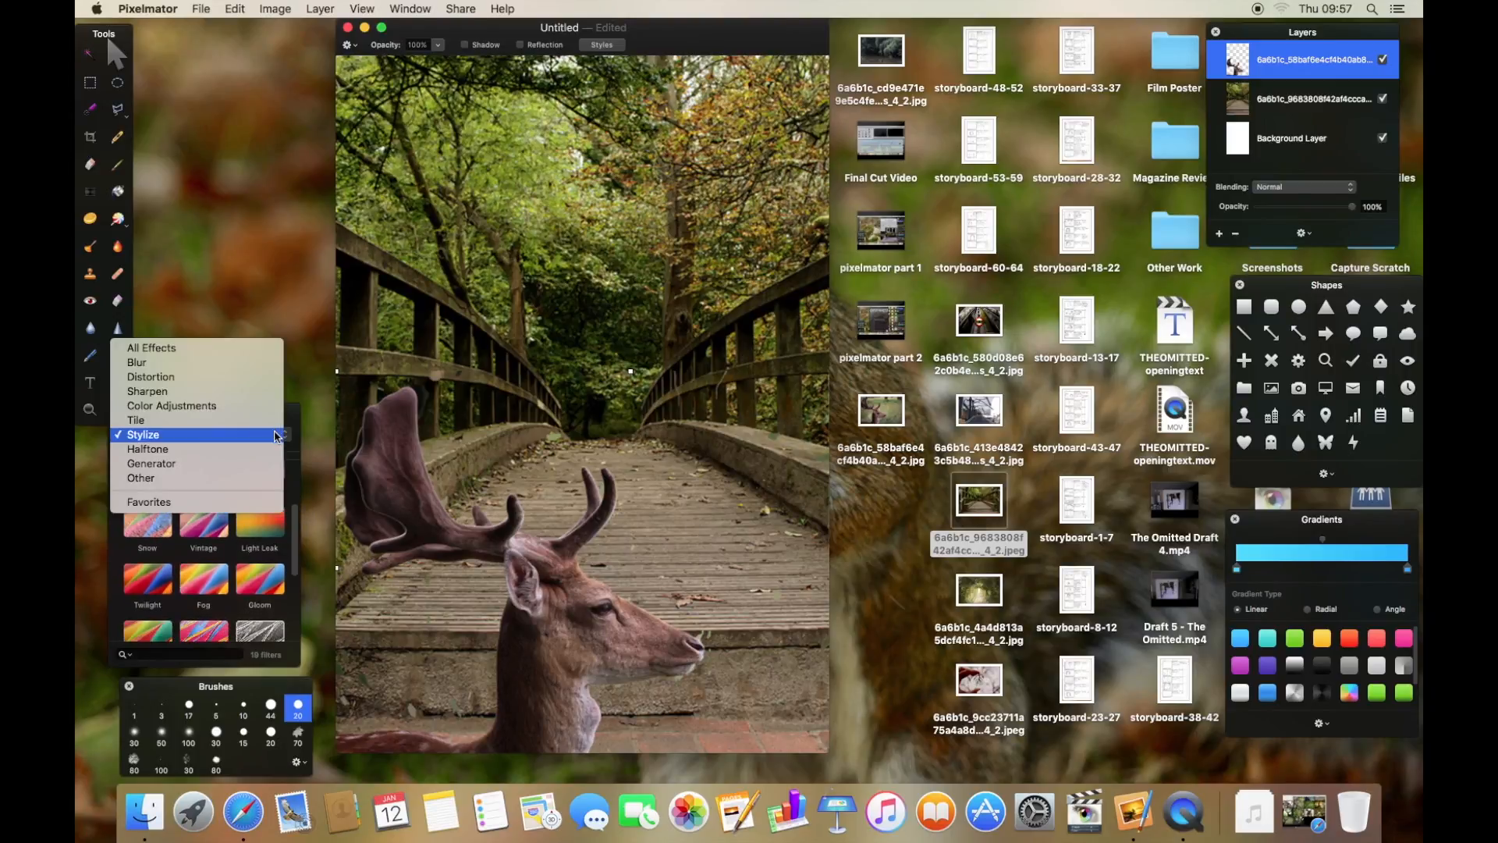
left_click(209, 365)
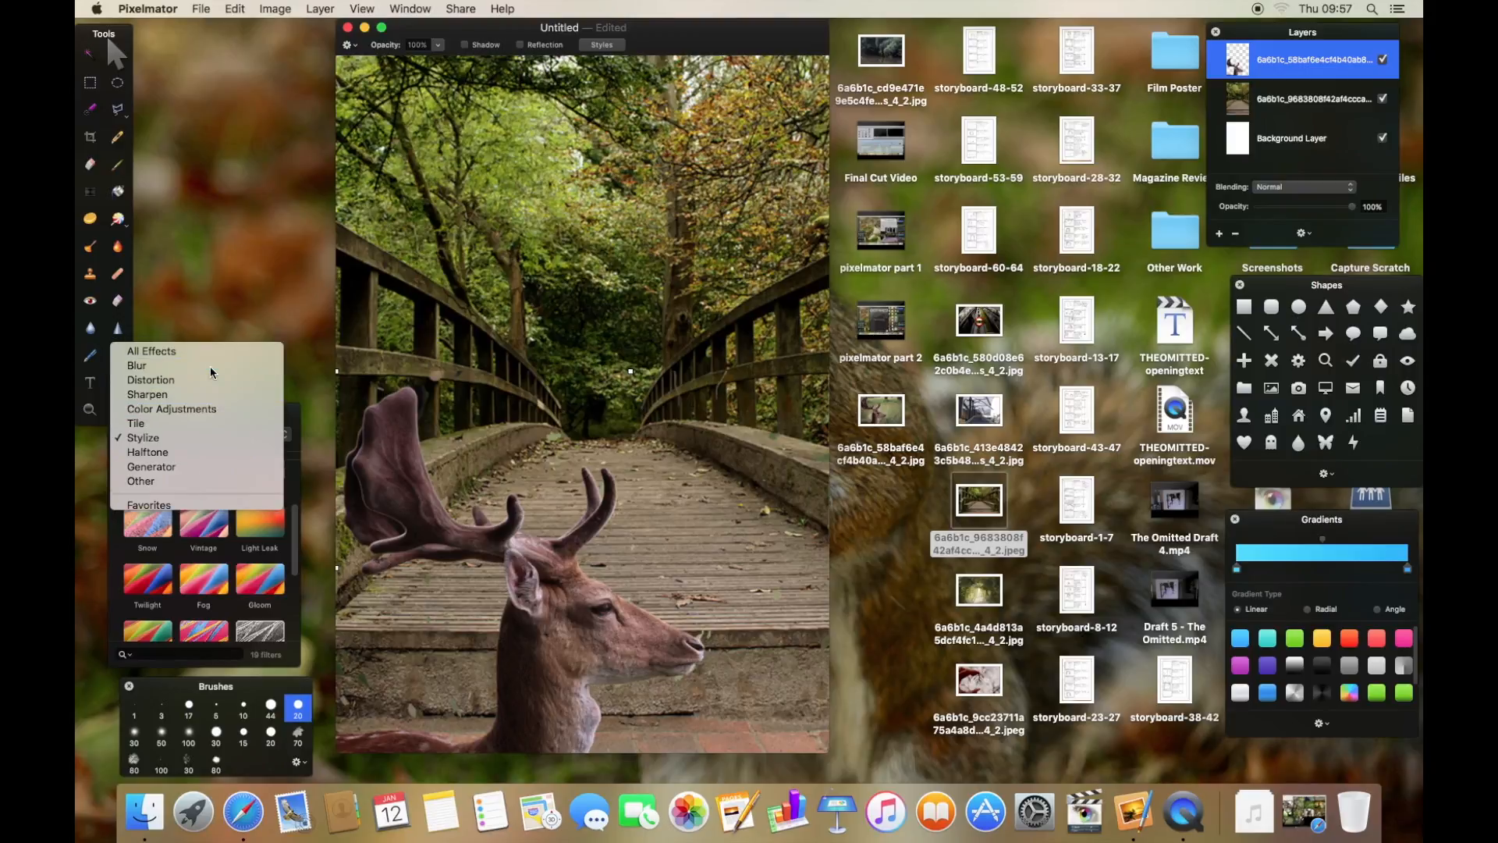
left_click(1286, 111)
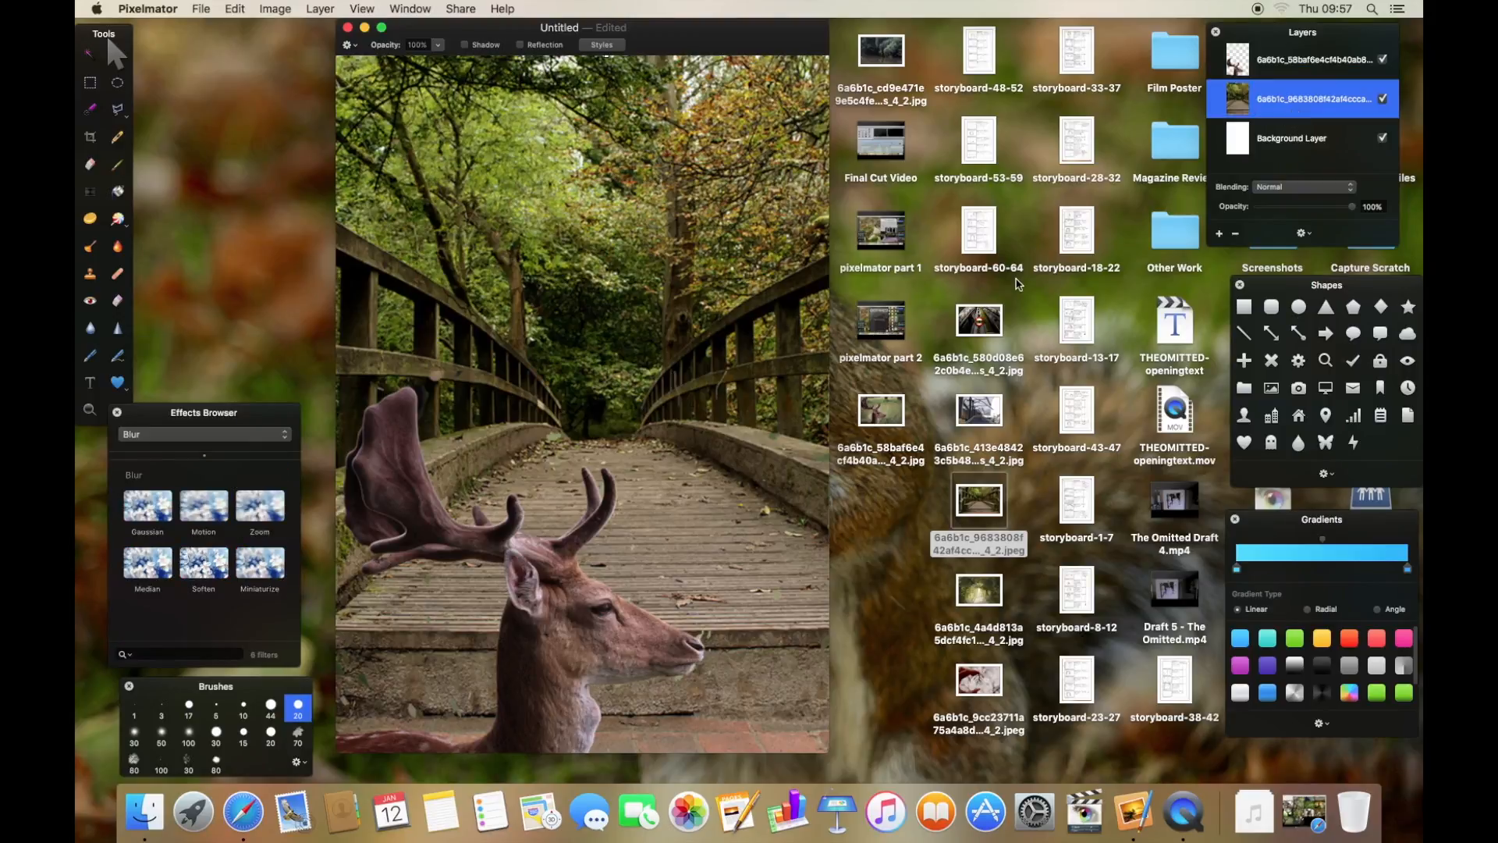
left_click(205, 557)
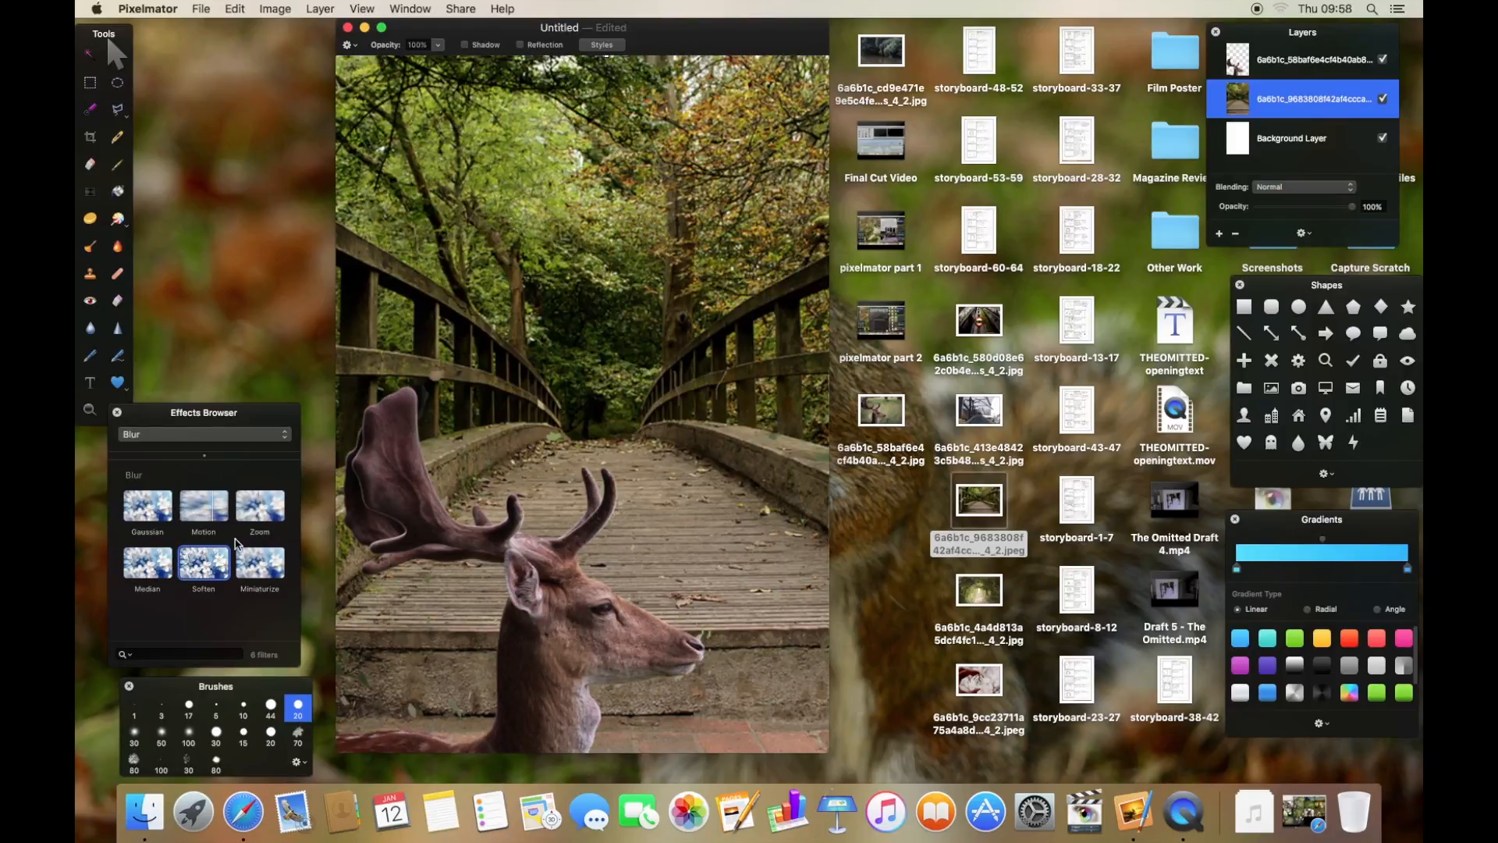
left_click(256, 509)
left_click_drag(216, 524, 543, 350)
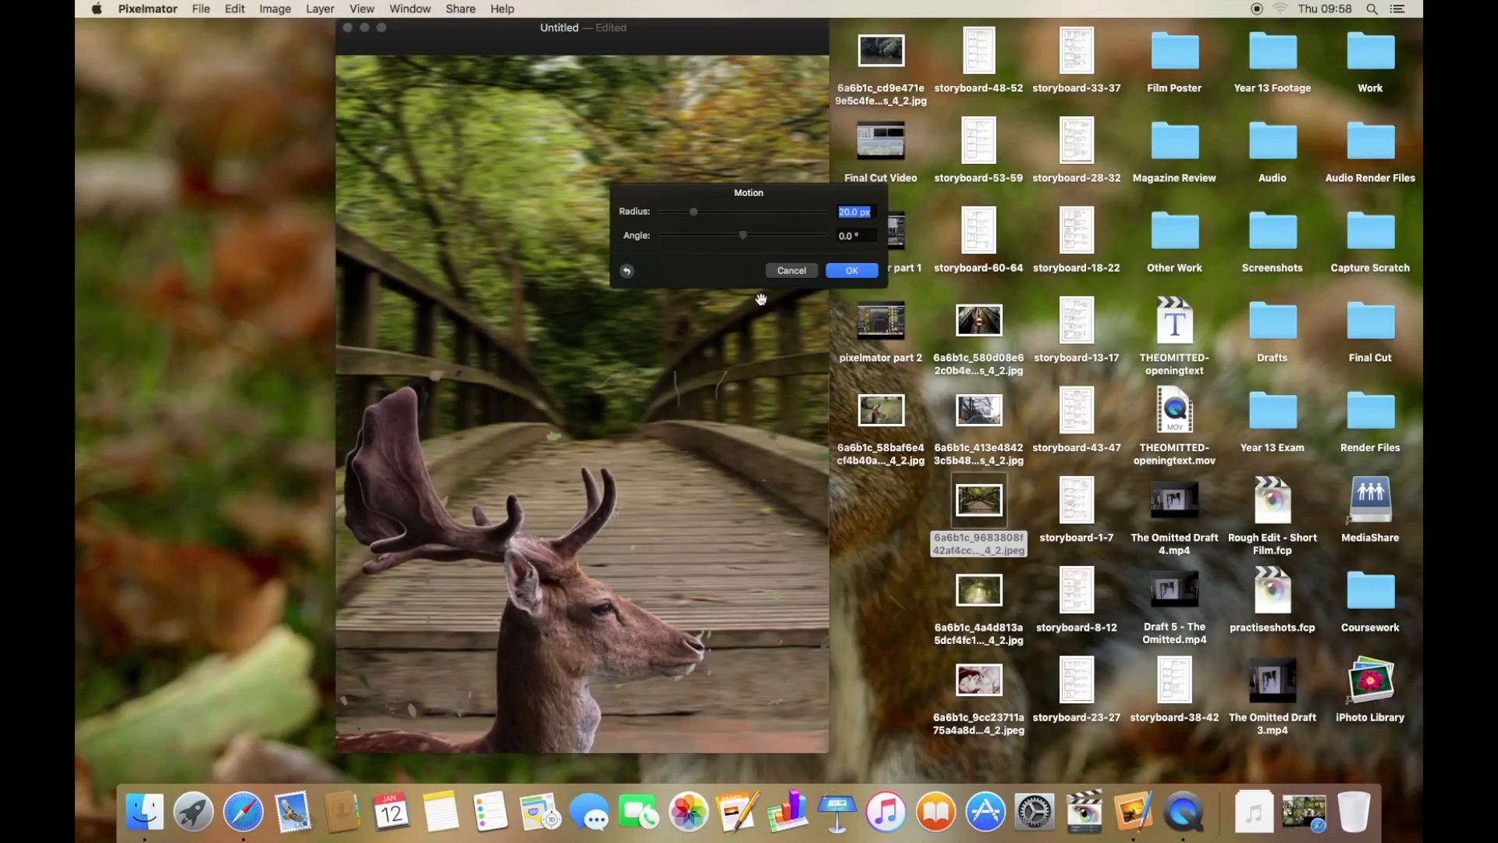
left_click(743, 212)
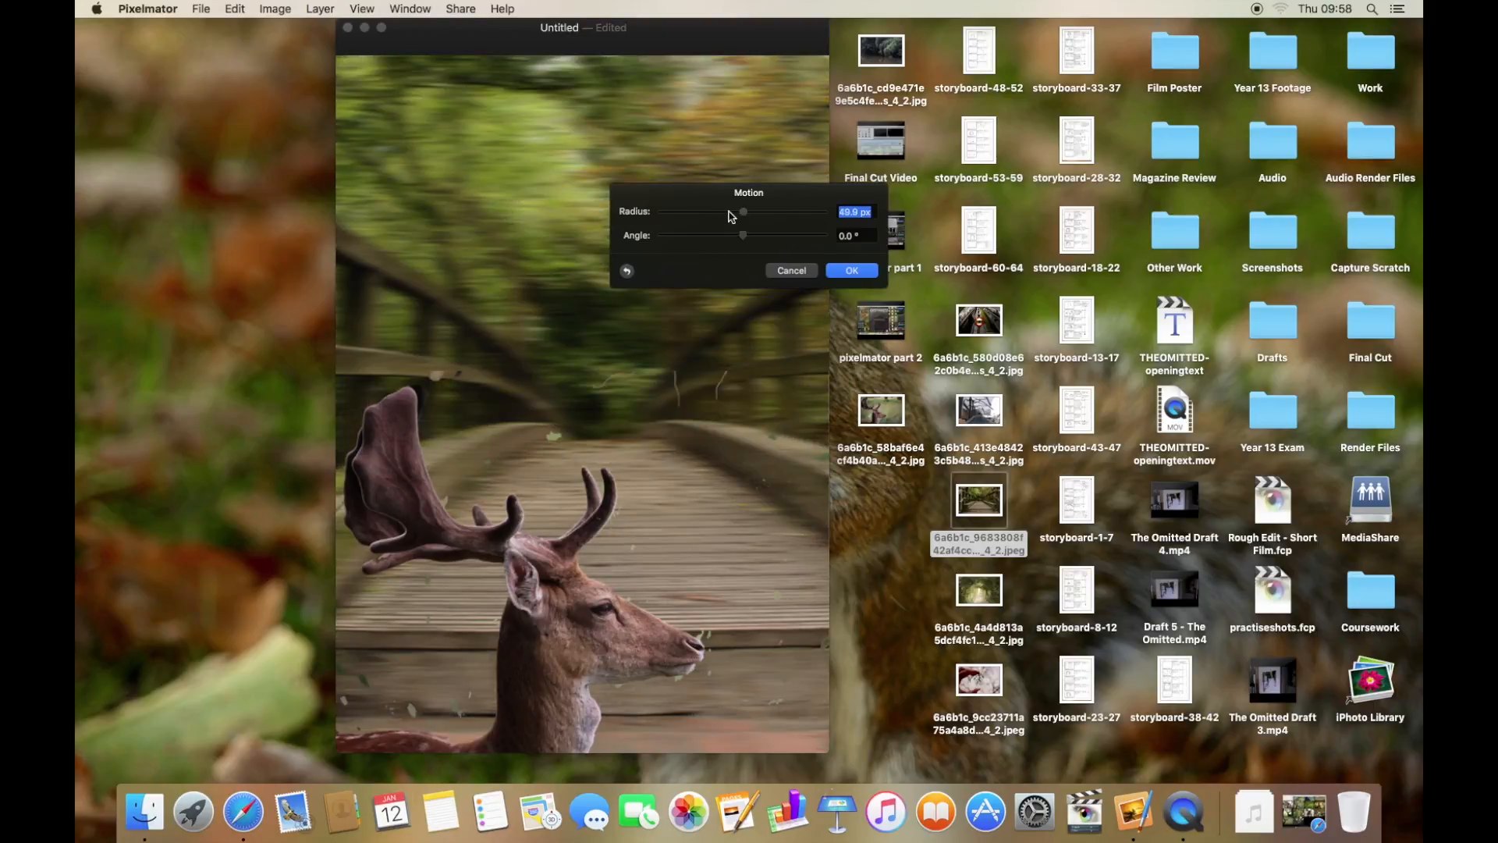
mouse_move(750, 210)
left_mouse_down()
mouse_move(781, 211)
mouse_move(763, 222)
left_mouse_up()
left_click(756, 236)
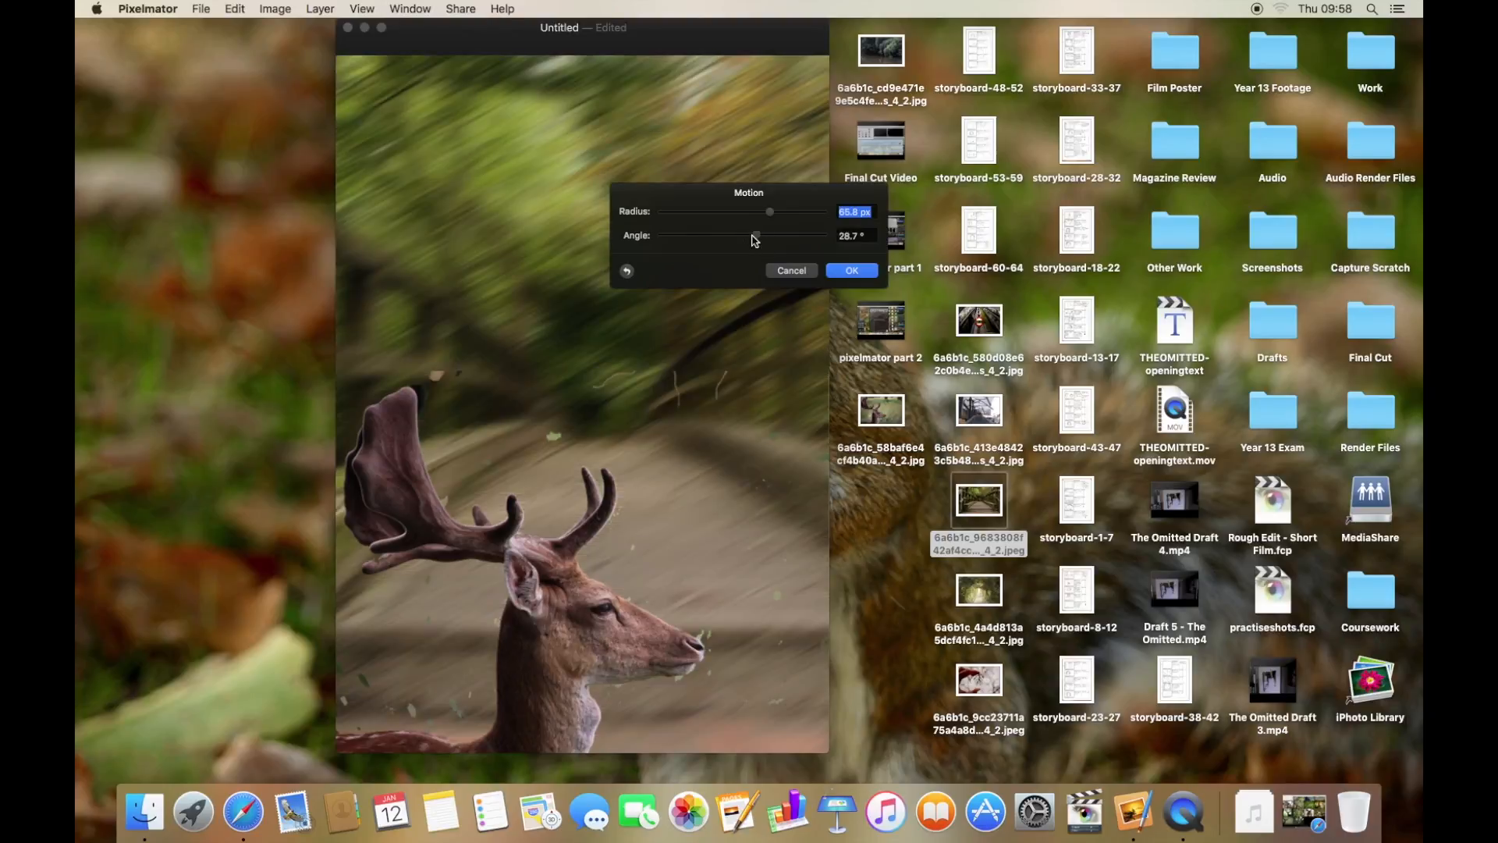
left_click(744, 237)
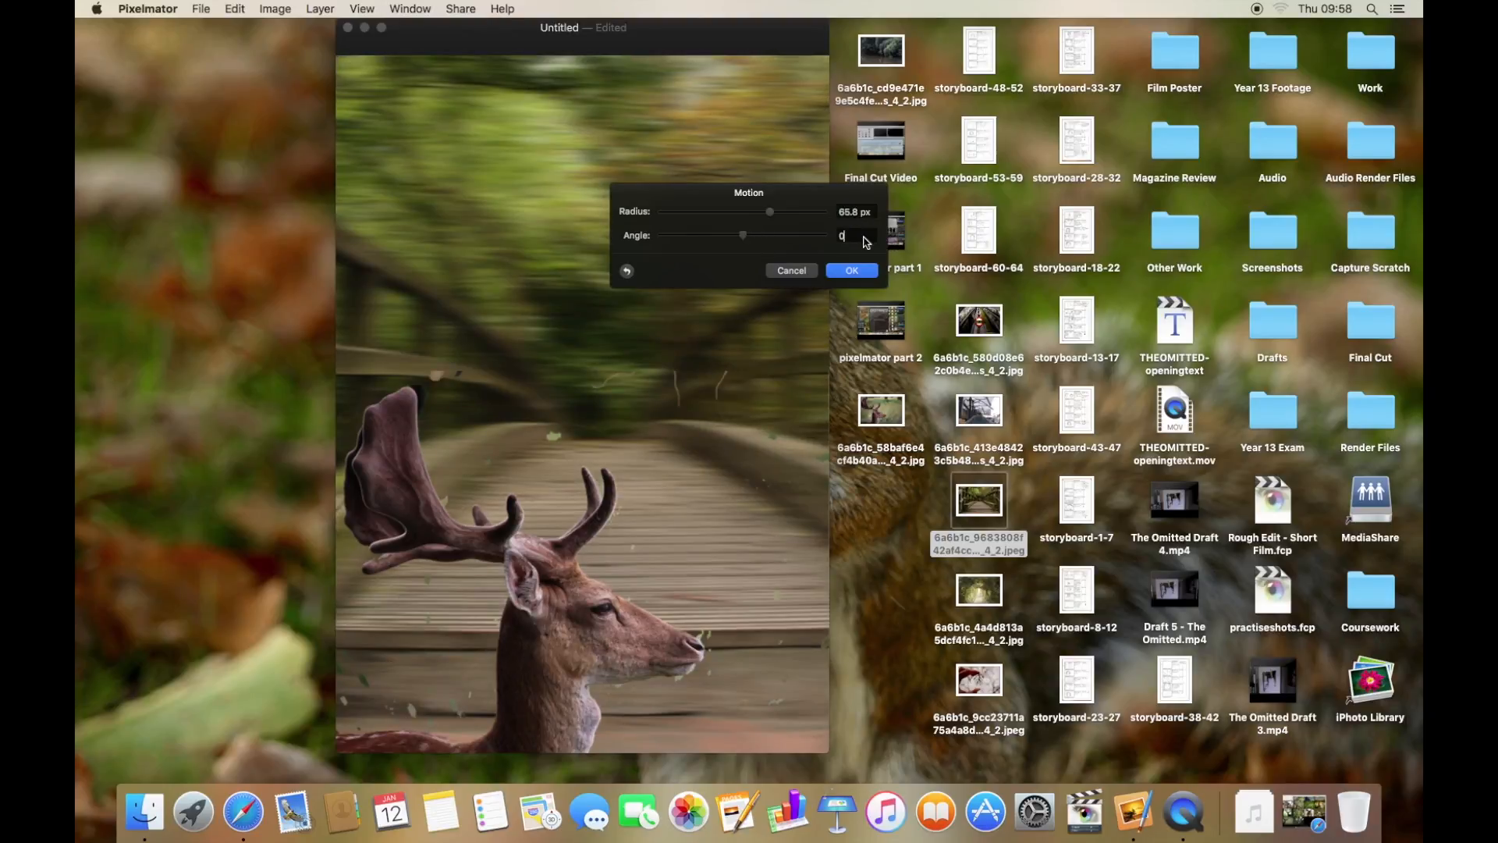
left_click(858, 274)
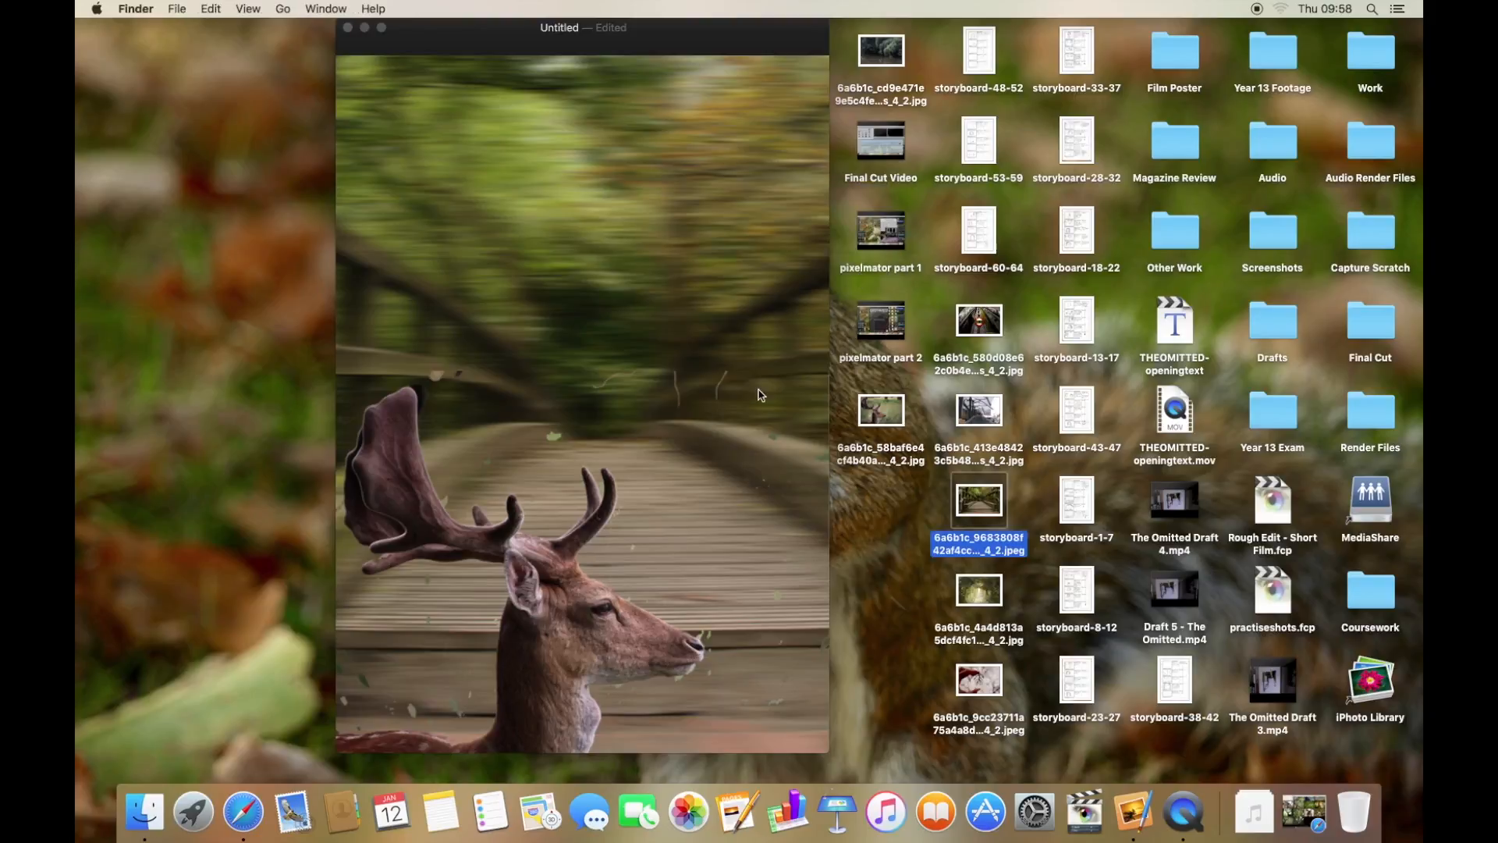
- Lock the blurred bridge layer
left_click(699, 556)
left_click_drag(567, 409, 768, 459)
left_click(1303, 60)
right_click(1298, 103)
left_click(1217, 245)
- Select the deer layer and clear leftover background fragments with rectangular selections
left_click(1302, 60)
left_click_drag(429, 330, 834, 651)
key("Delete")
key("Delete")
left_click_drag(703, 585, 834, 736)
key("Delete")
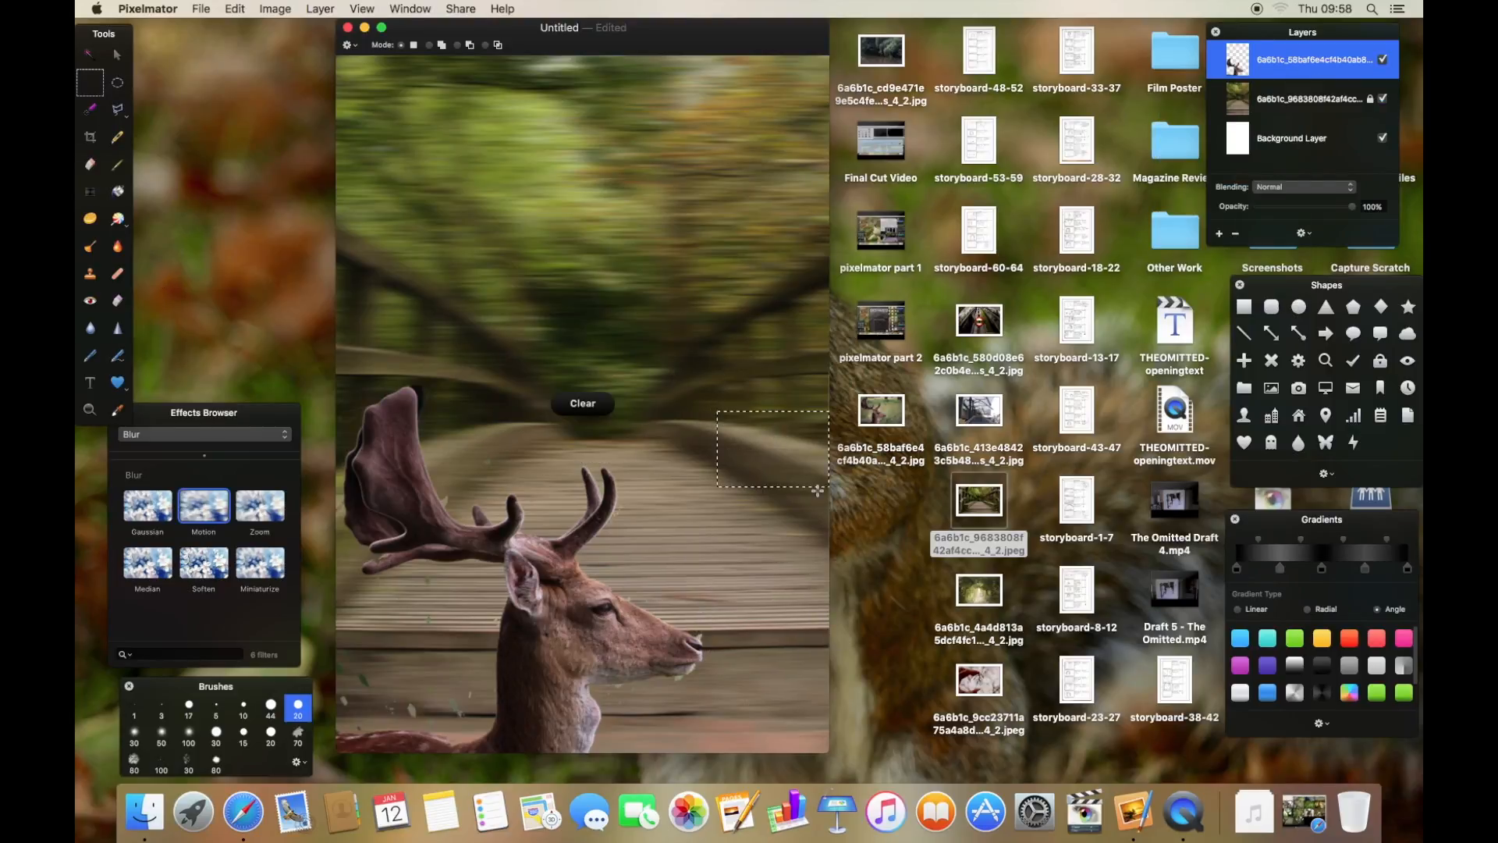
left_click_drag(337, 687, 348, 687)
left_click_drag(489, 632, 344, 702)
key("Delete")
left_click_drag(395, 565, 479, 638)
- Clear the last stray fragments near the antlers and chest, then return to the Move tool
key("Delete")
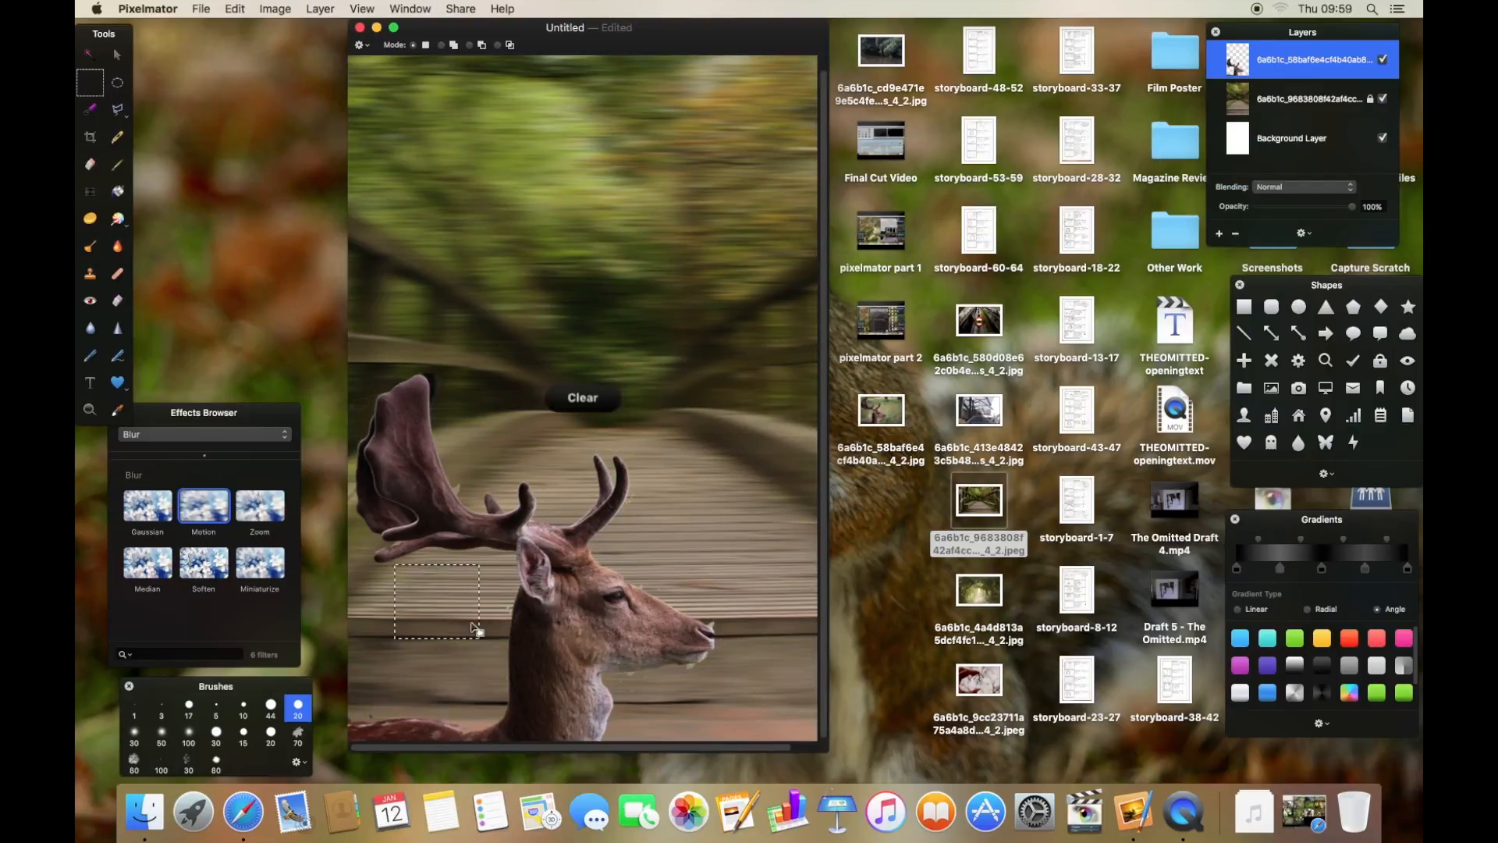
left_click_drag(356, 689, 383, 713)
key("Delete")
left_click_drag(370, 377, 334, 413)
key("Delete")
left_click_drag(432, 359, 459, 415)
key("Delete")
left_click_drag(724, 622, 619, 706)
key("Delete")
key("Delete")
left_click(117, 54)
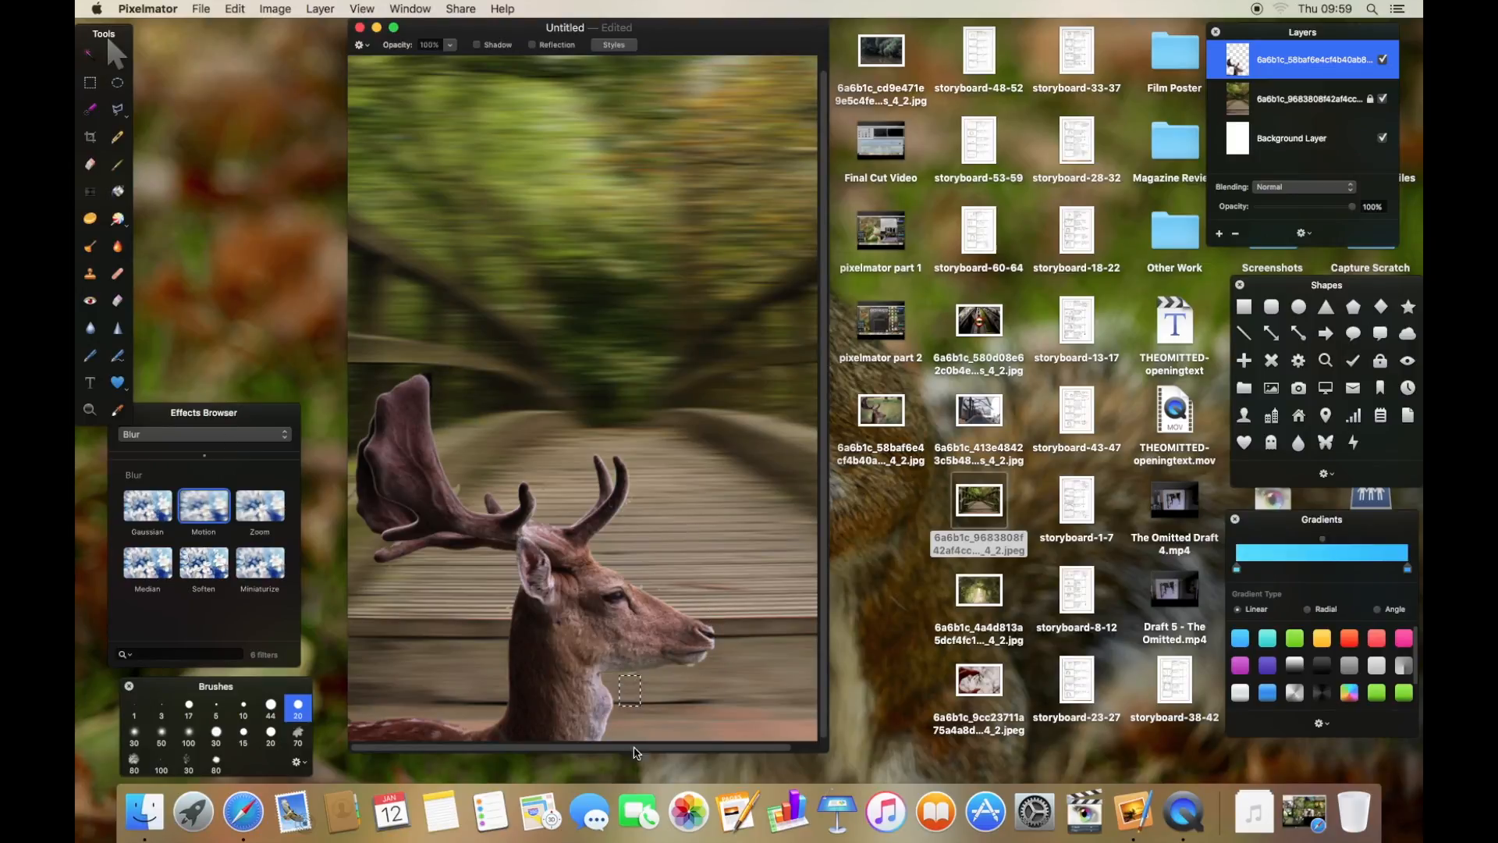
- Export the composite as a JPEG at 100% quality named "running deer" in the Film Poster folder
left_click(700, 208)
left_click(201, 9)
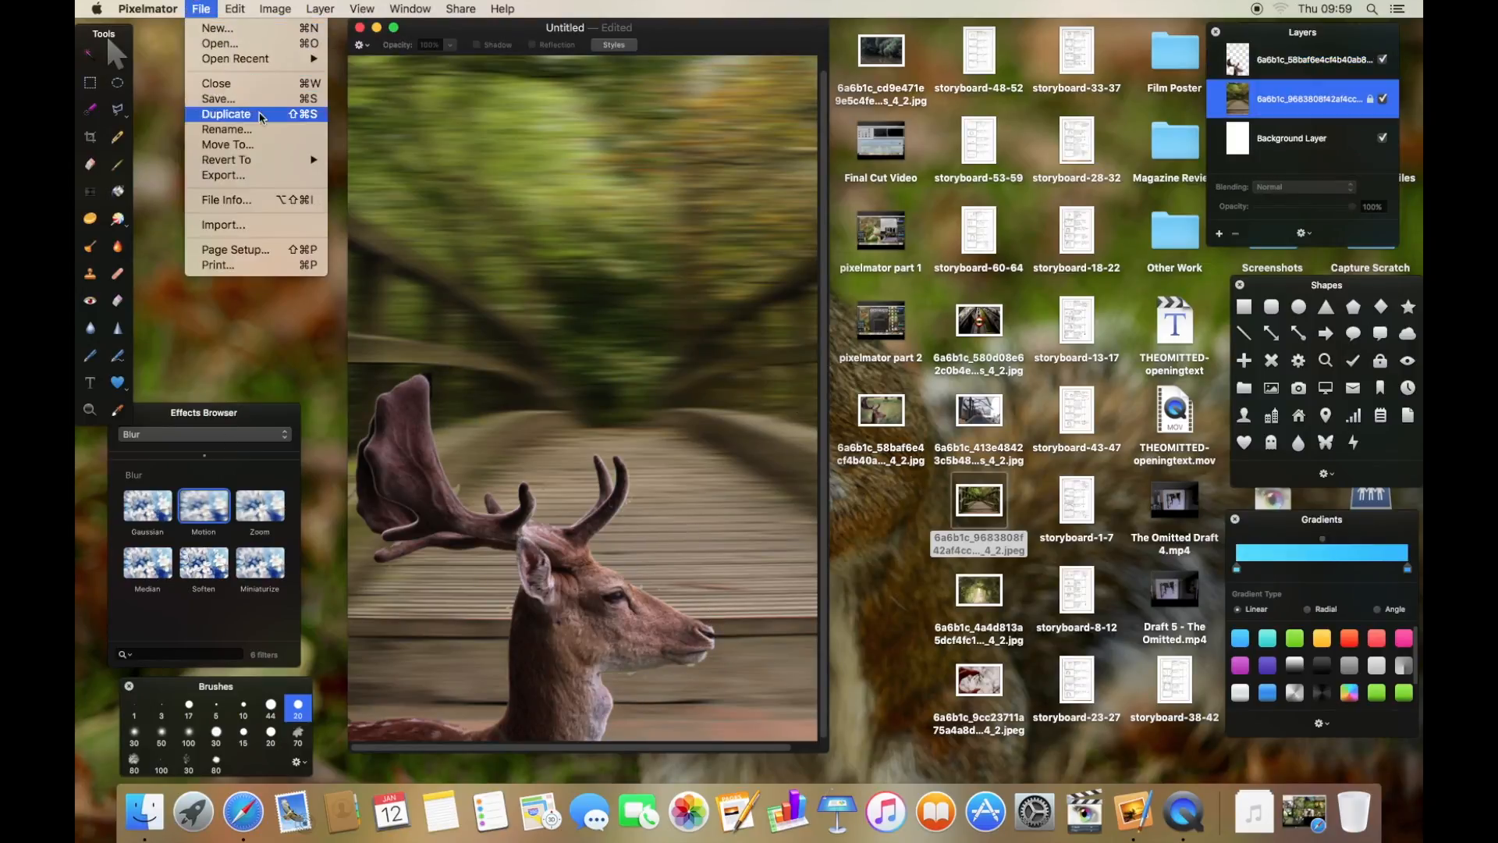
left_click(262, 176)
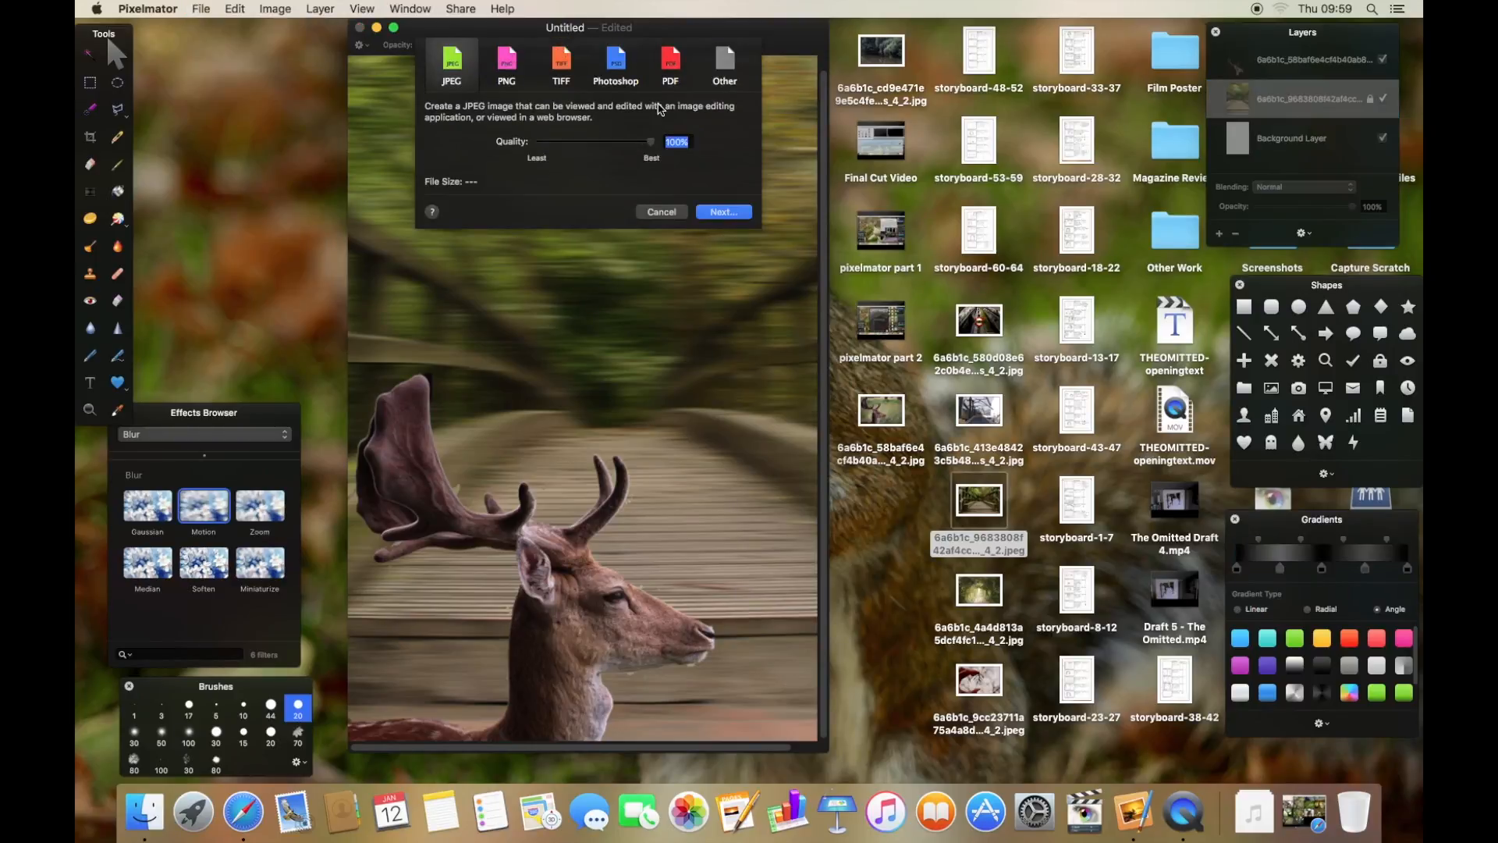
left_click(721, 212)
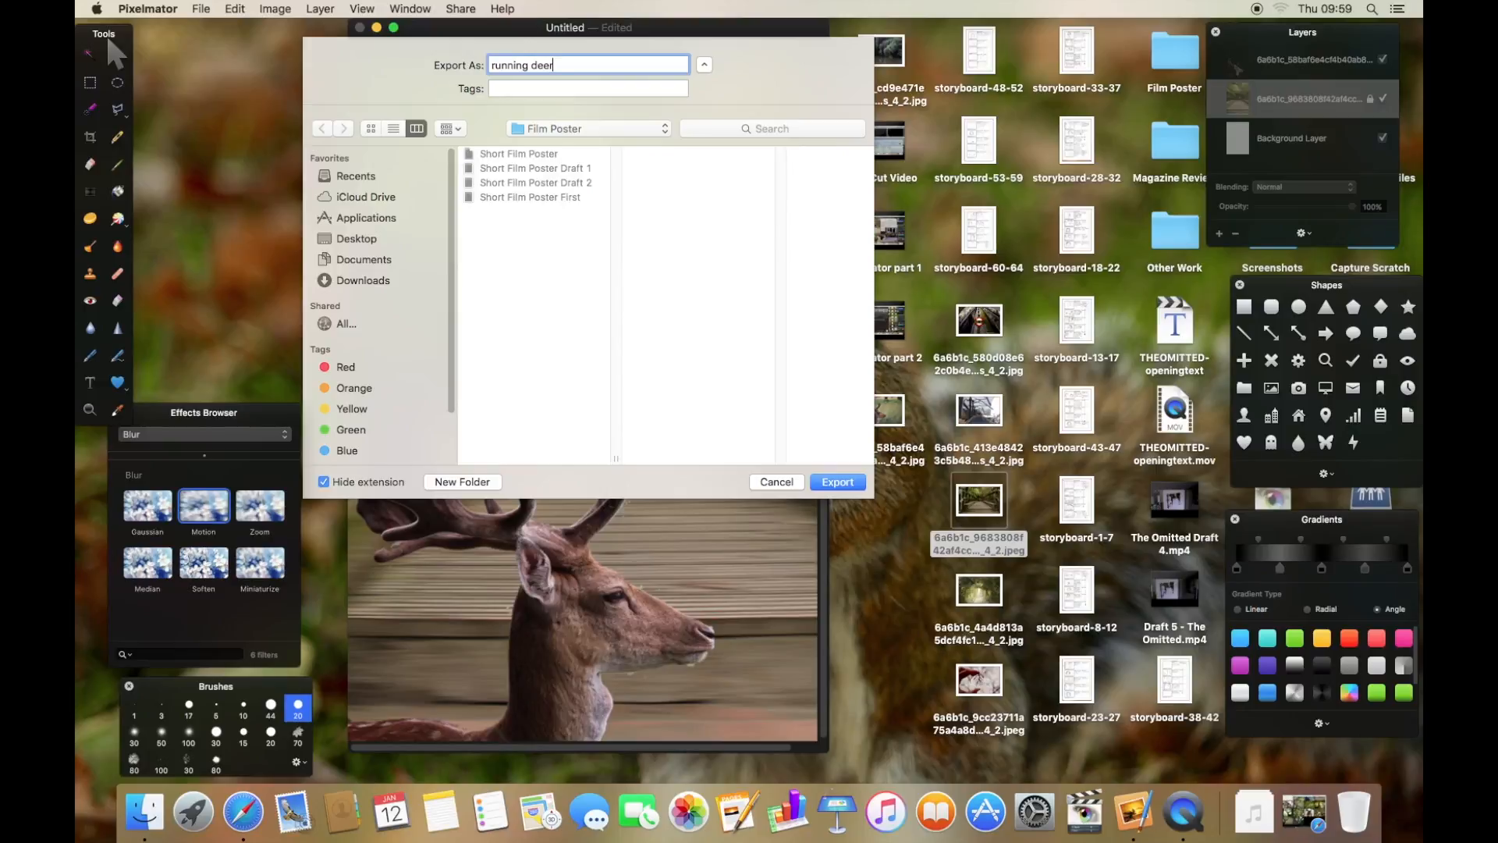
key("Return")
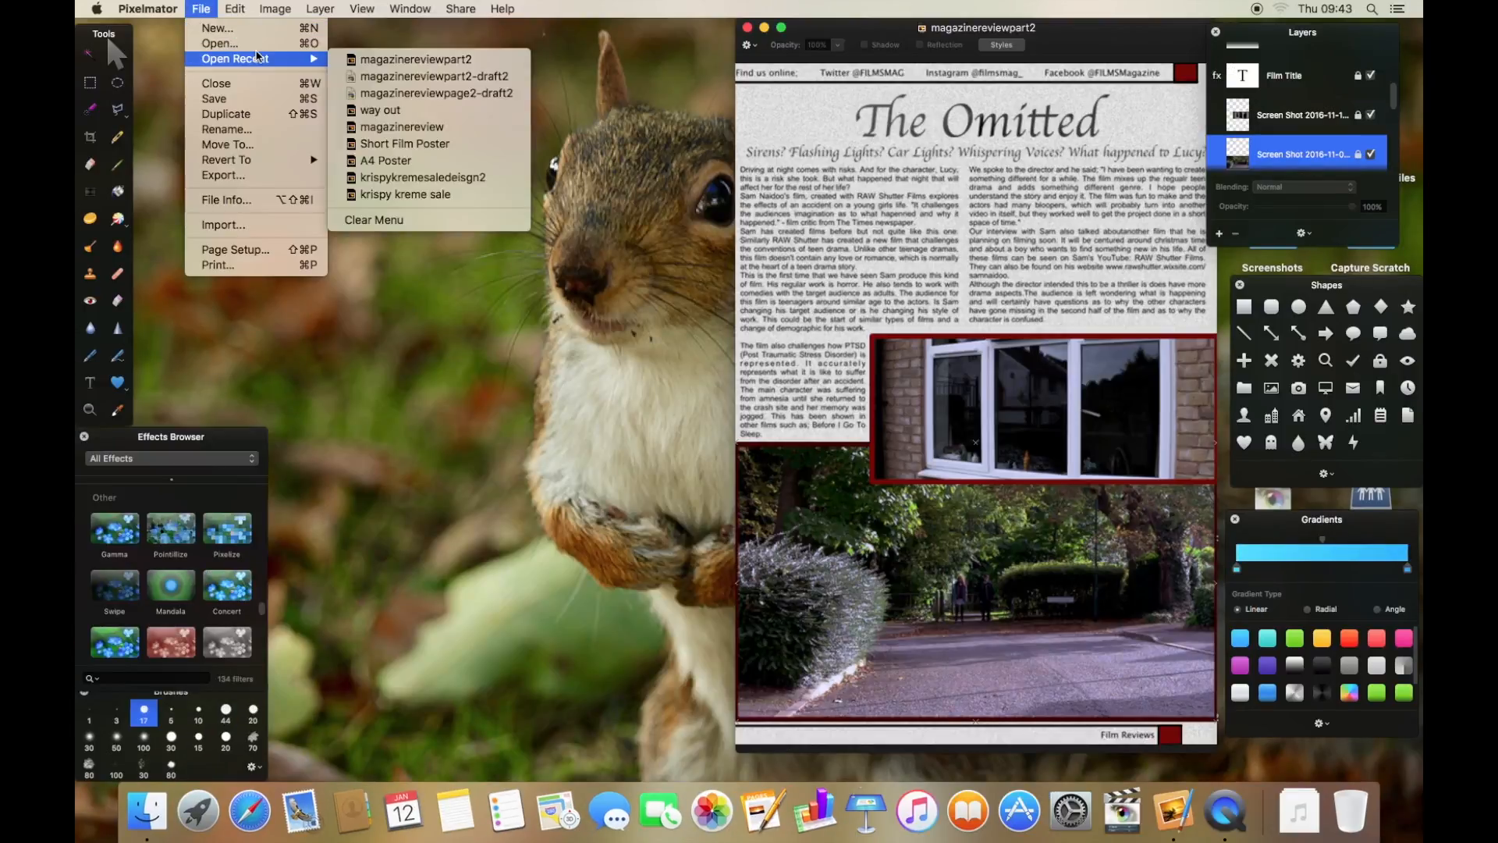
- Open the magazinereview document from the Magazine Review folder and arrange its window beside magazinereviewpart2
left_click(223, 43)
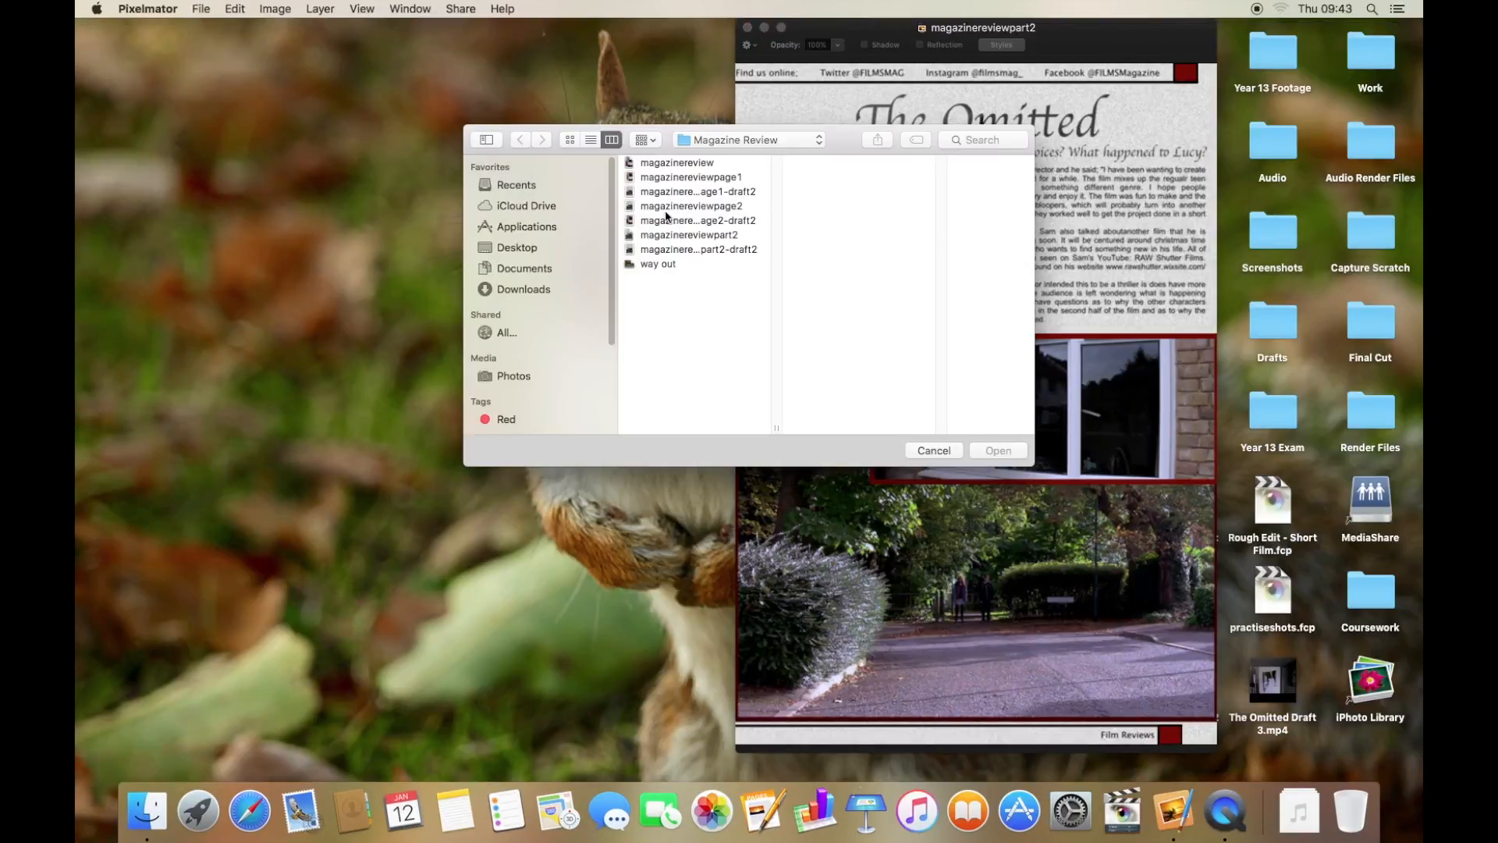
left_click(667, 208)
left_click(669, 177)
left_click(673, 163)
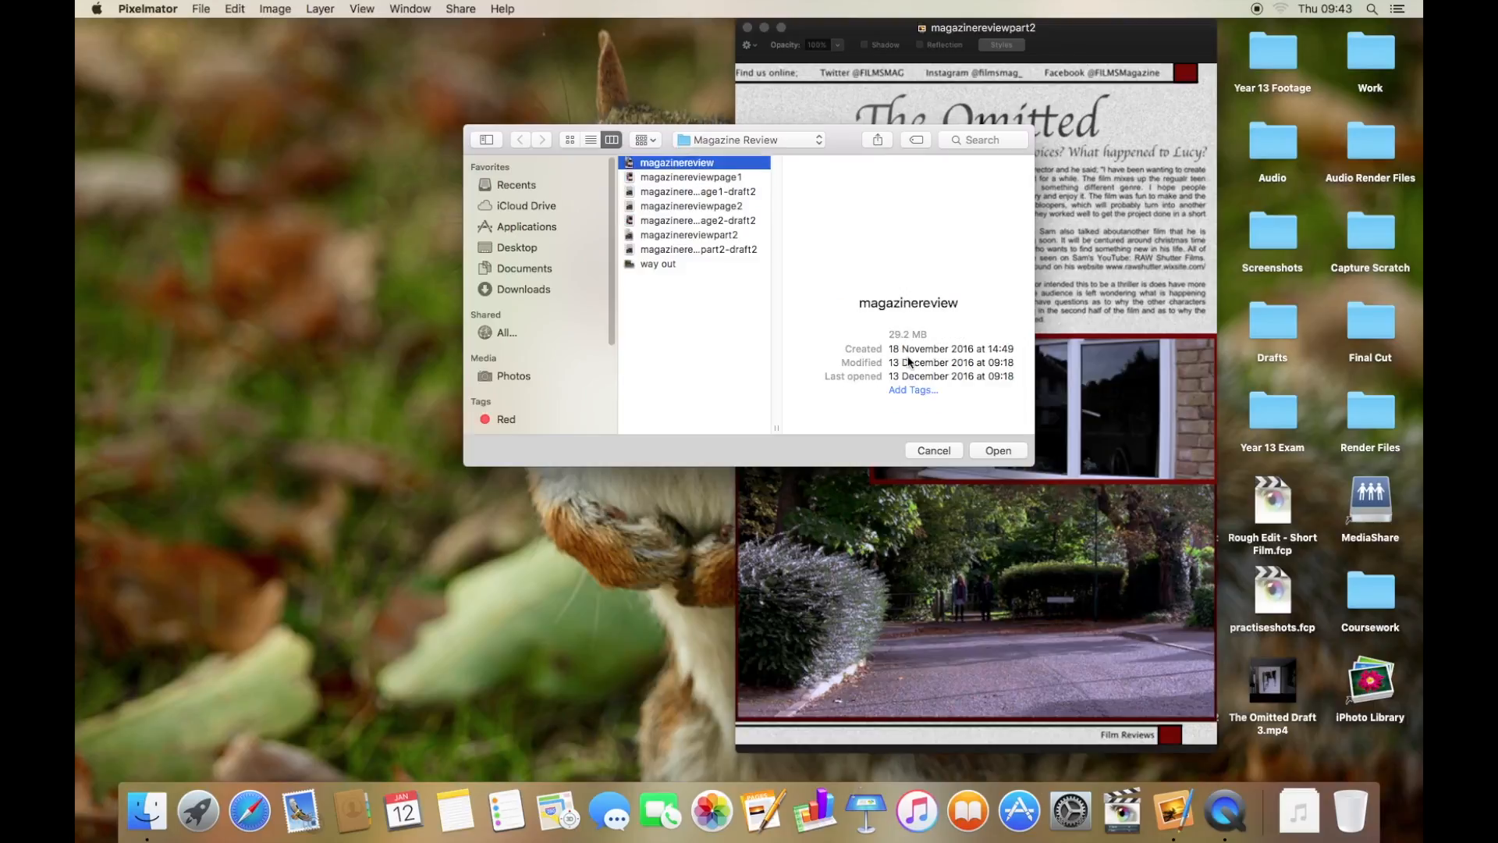
left_click(991, 450)
left_click_drag(502, 29, 544, 44)
left_click(850, 35)
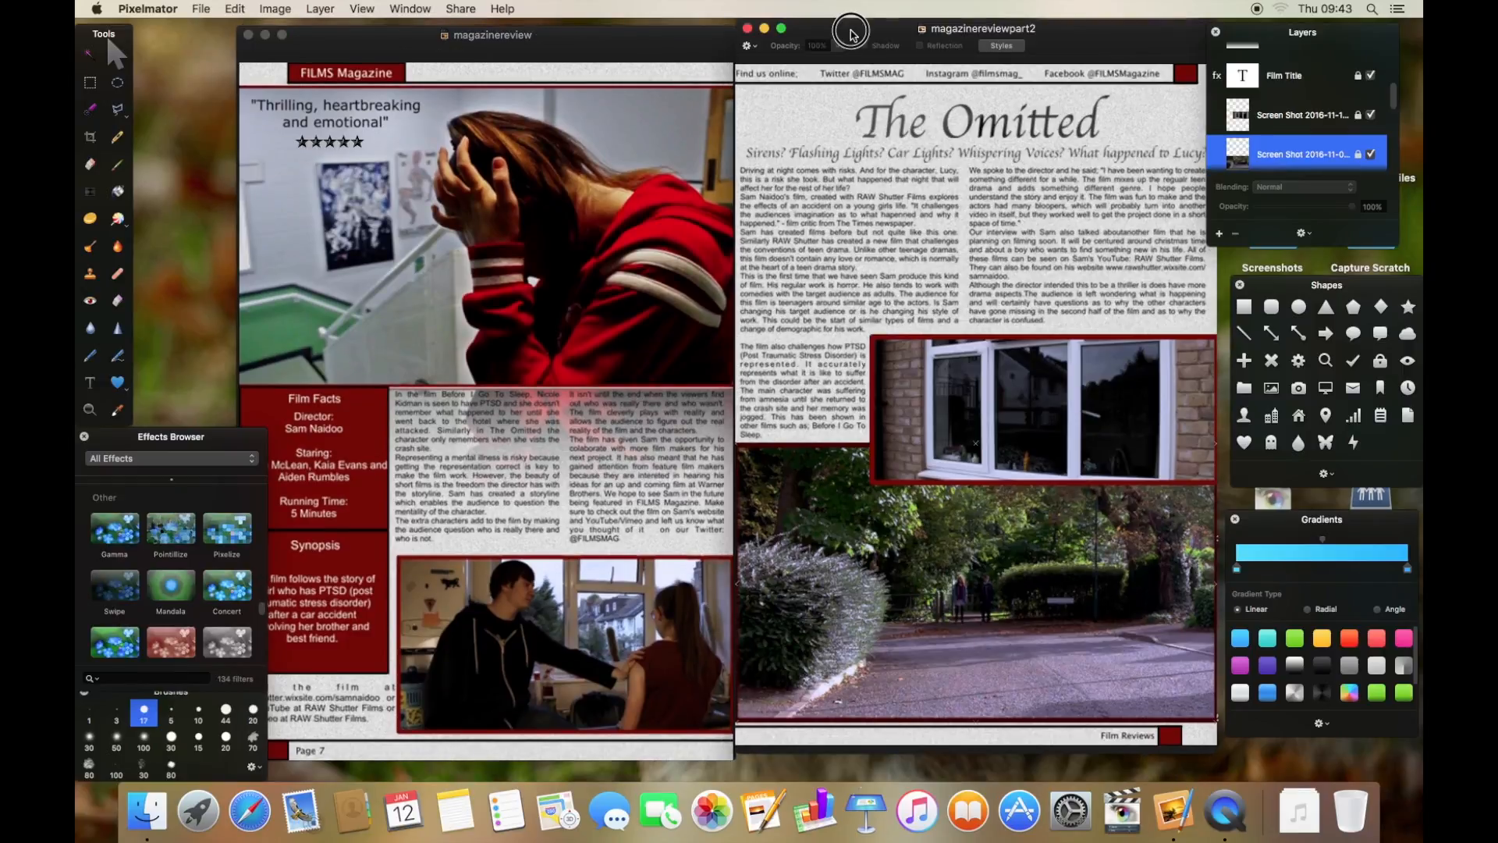
left_click_drag(850, 34, 850, 42)
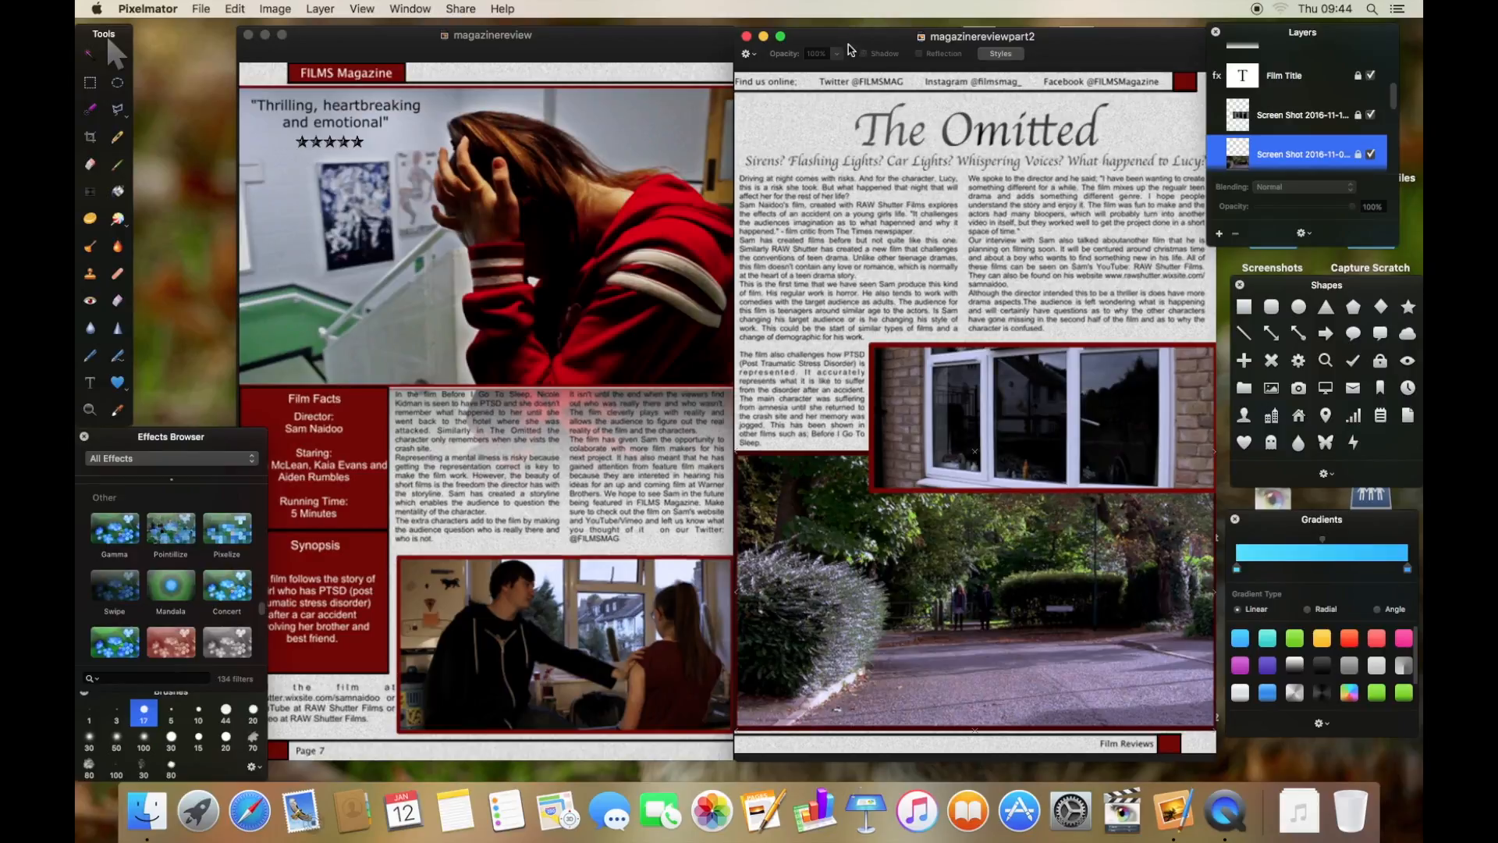
- Scroll through the layer lists of both magazine page documents
left_click(669, 42)
scroll(1330, 125, "up", 5)
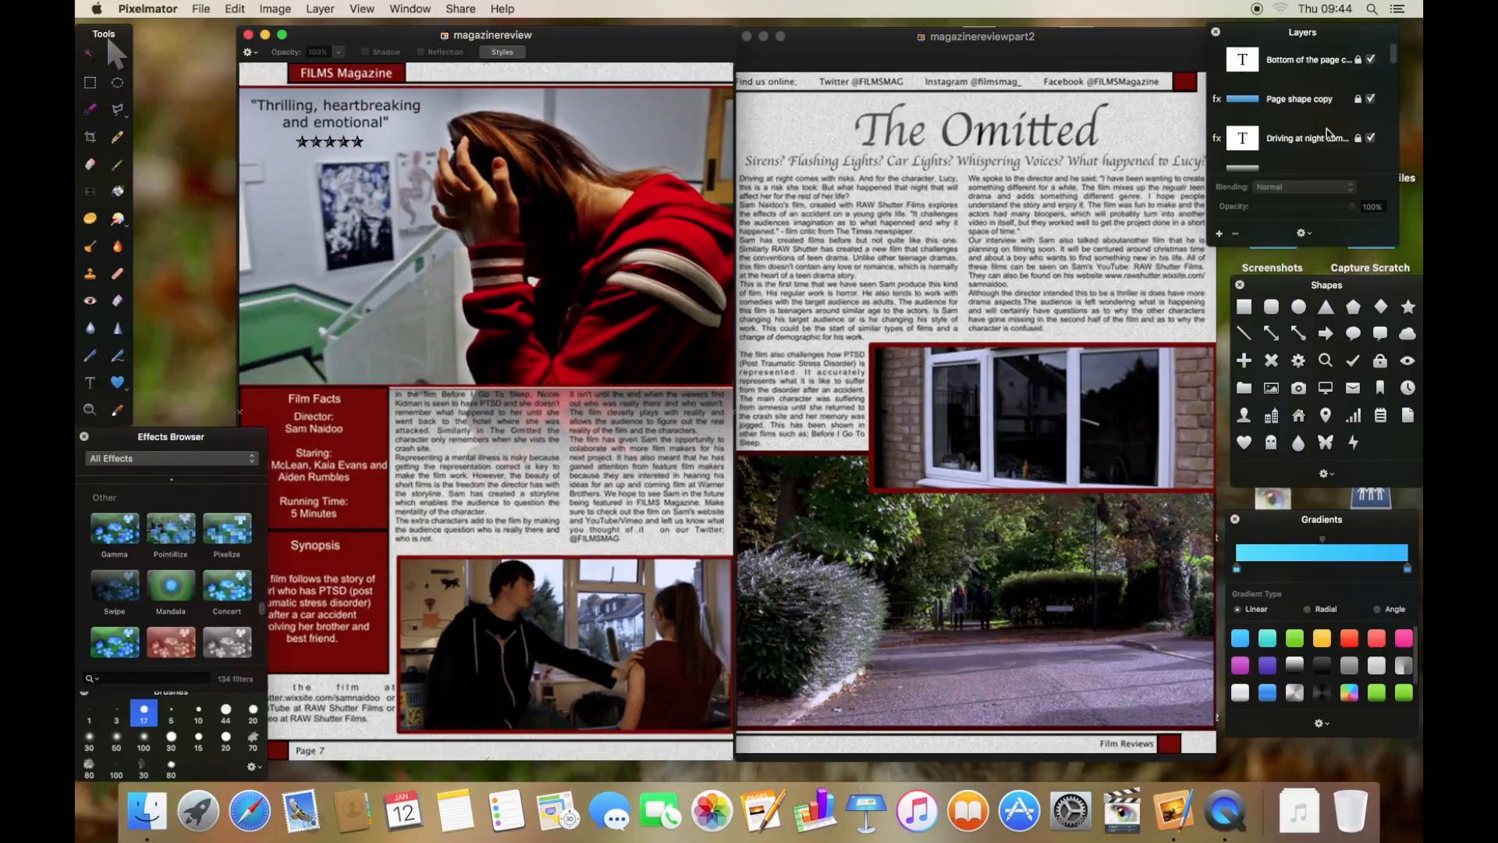
scroll(1298, 103, "down", 6)
scroll(1302, 108, "down", 5)
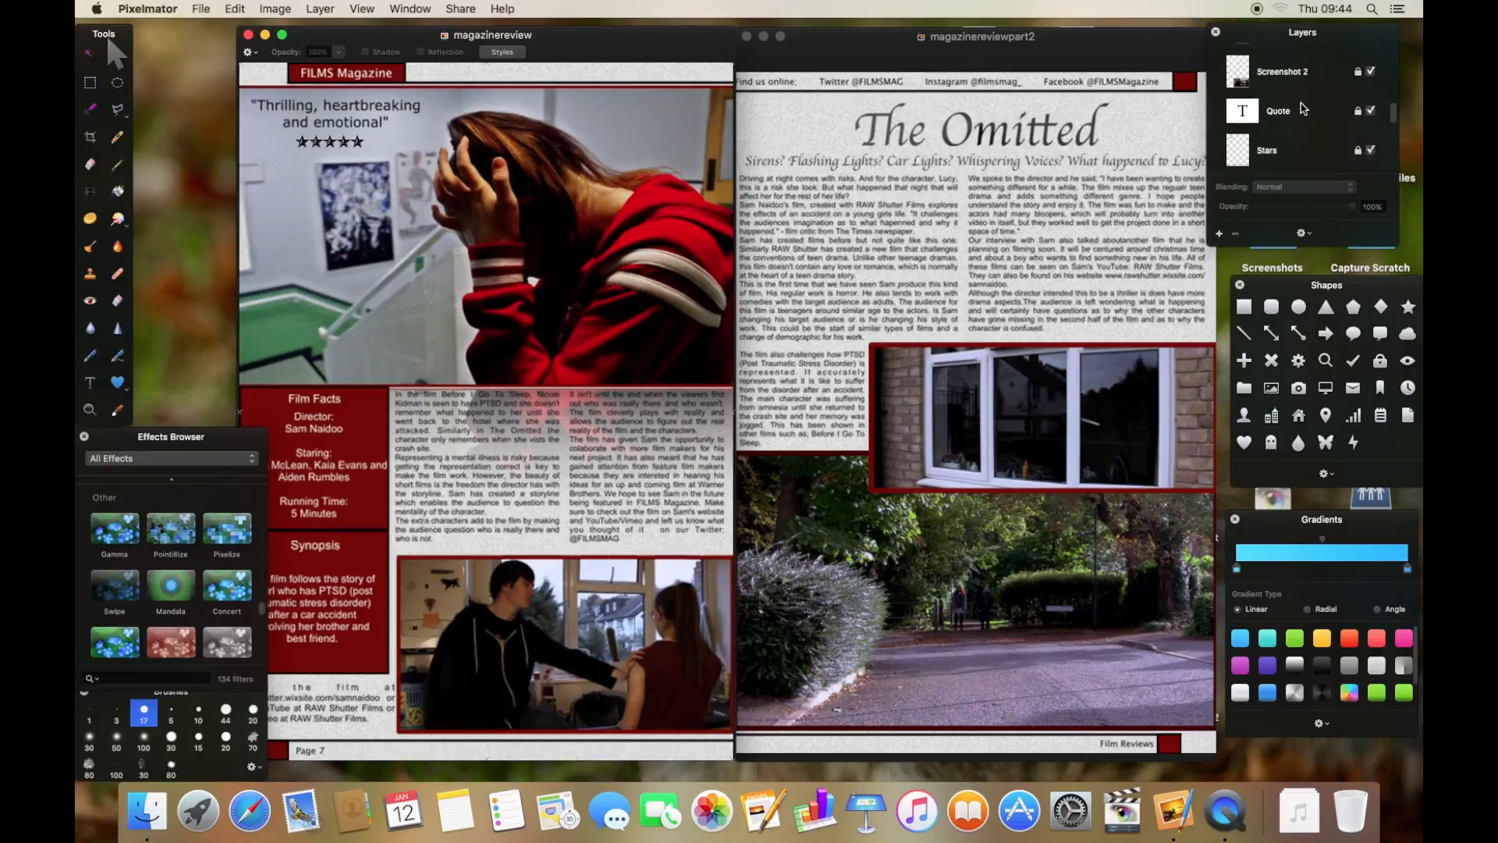
left_click(942, 68)
scroll(1301, 97, "up", 5)
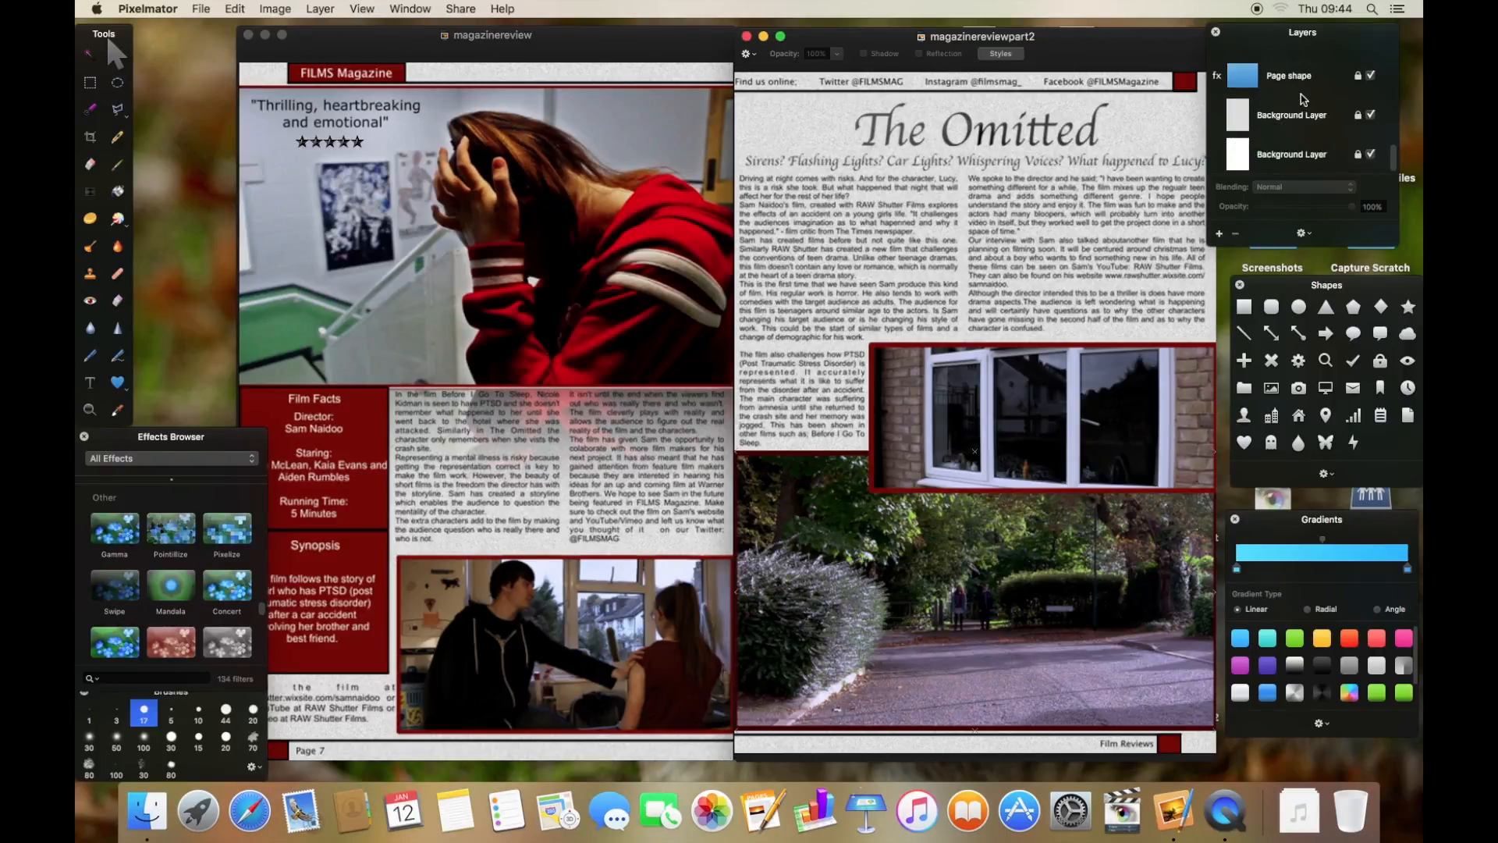
scroll(1302, 100, "down", 5)
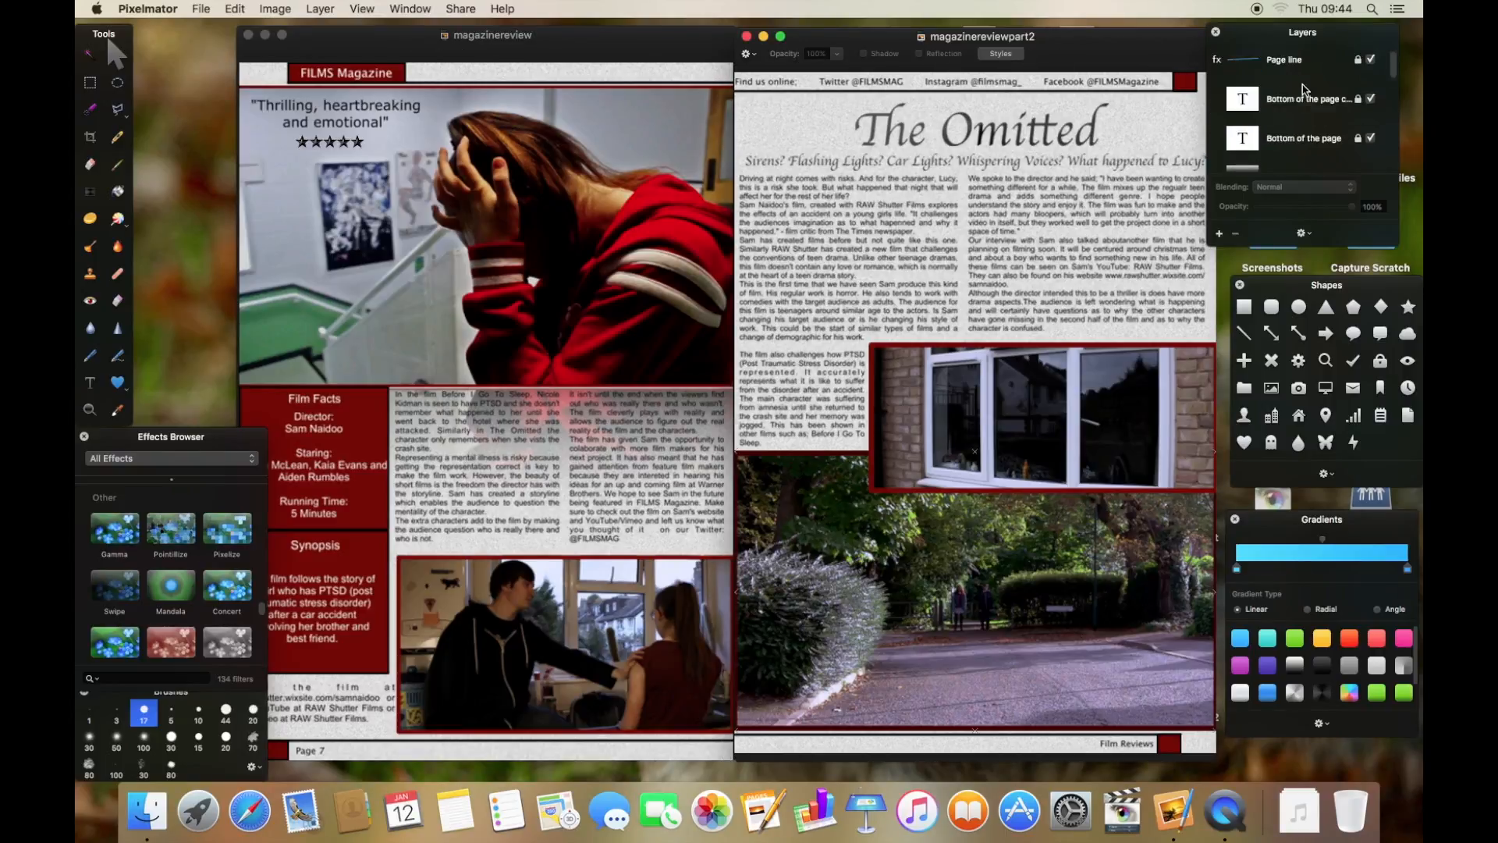
- Inspect the styles of the top photo layer on the magazinereview page, unlocking it and locking it again
left_click(406, 203)
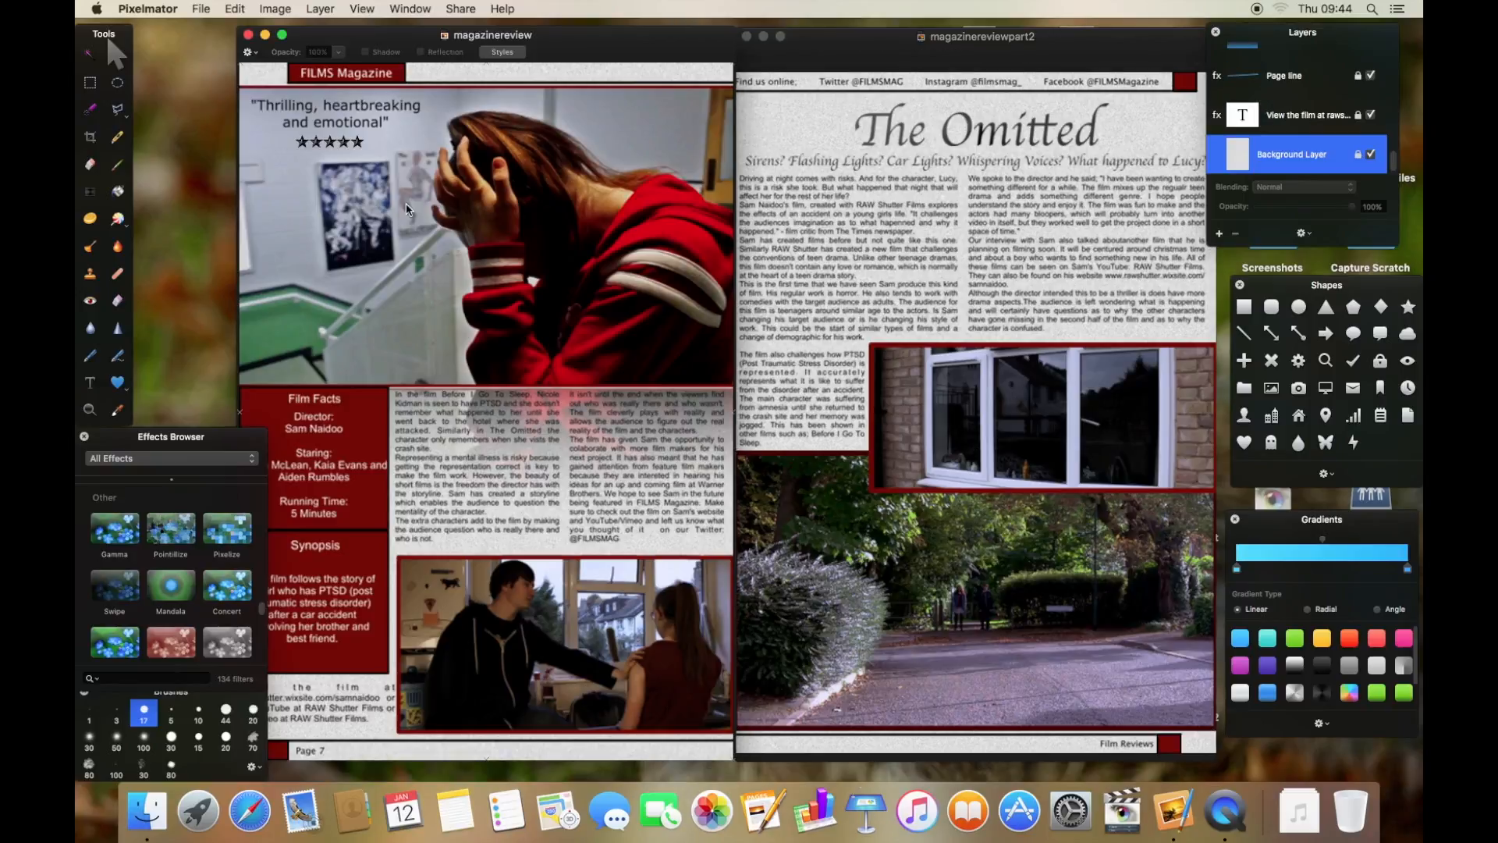
left_click(359, 221)
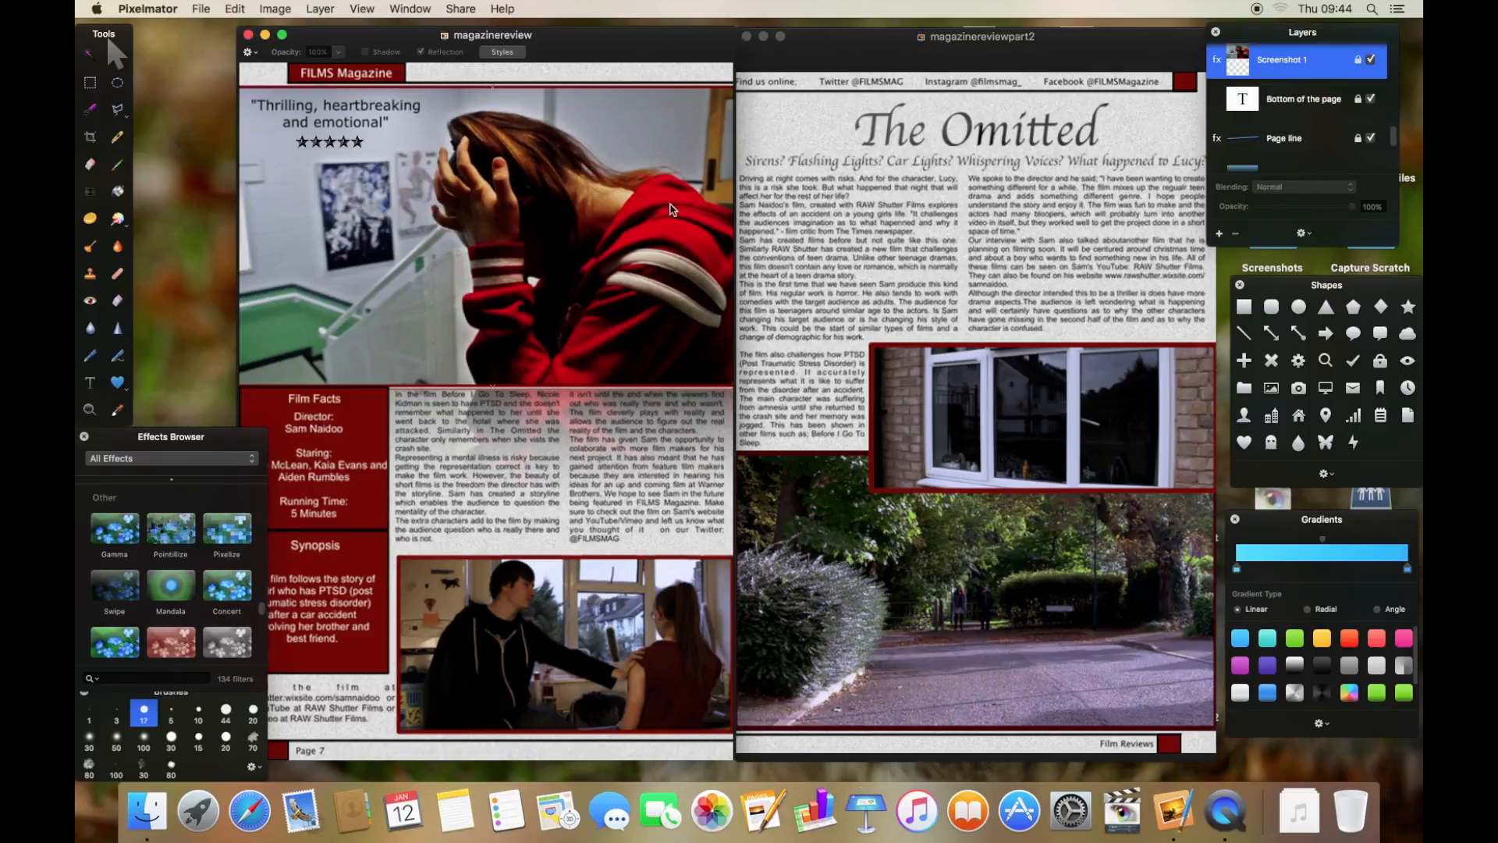
right_click(1352, 68)
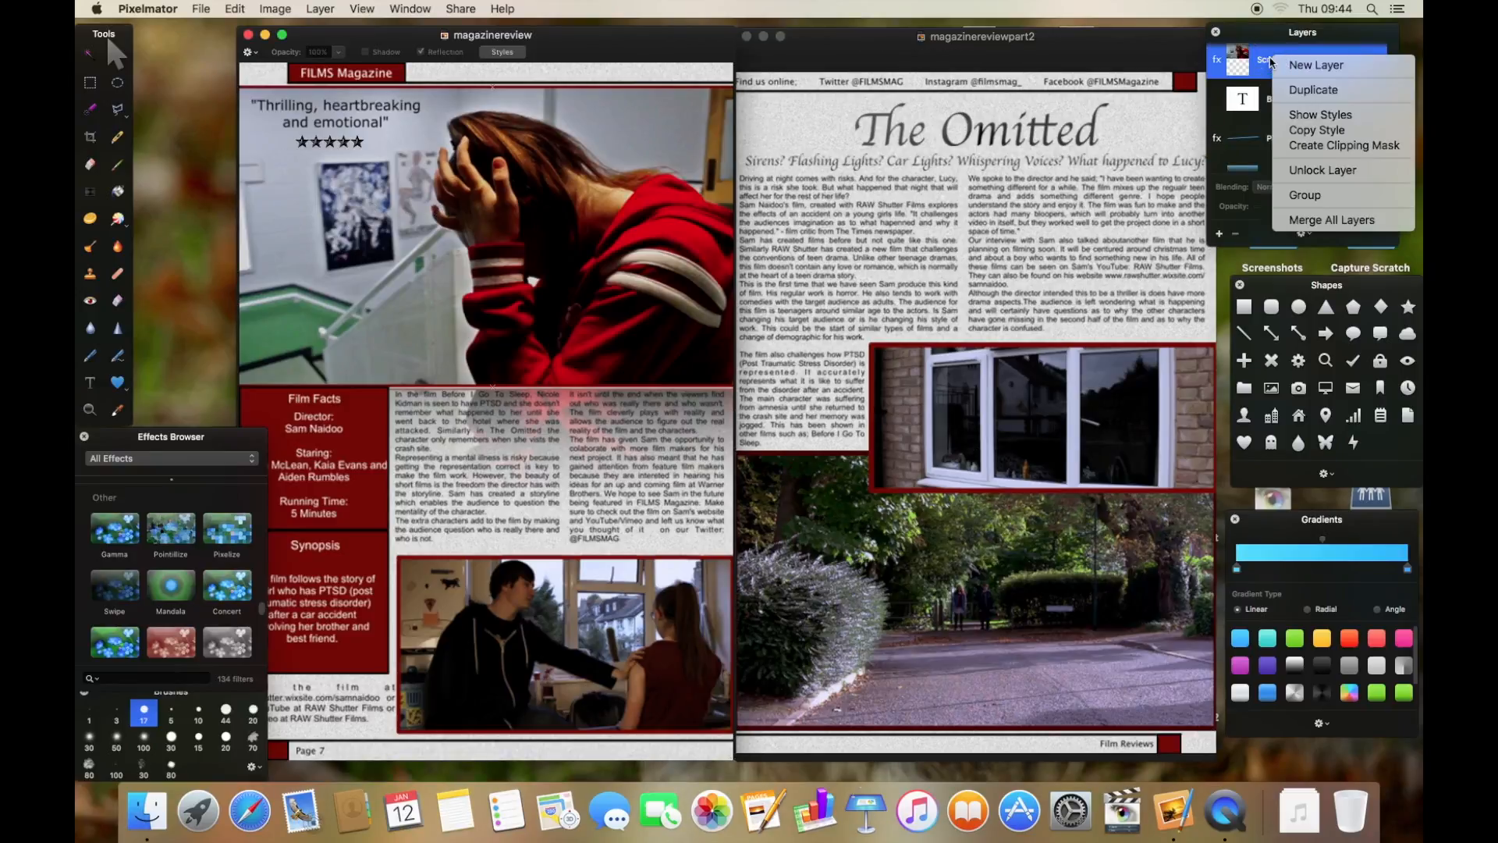
left_click(1349, 169)
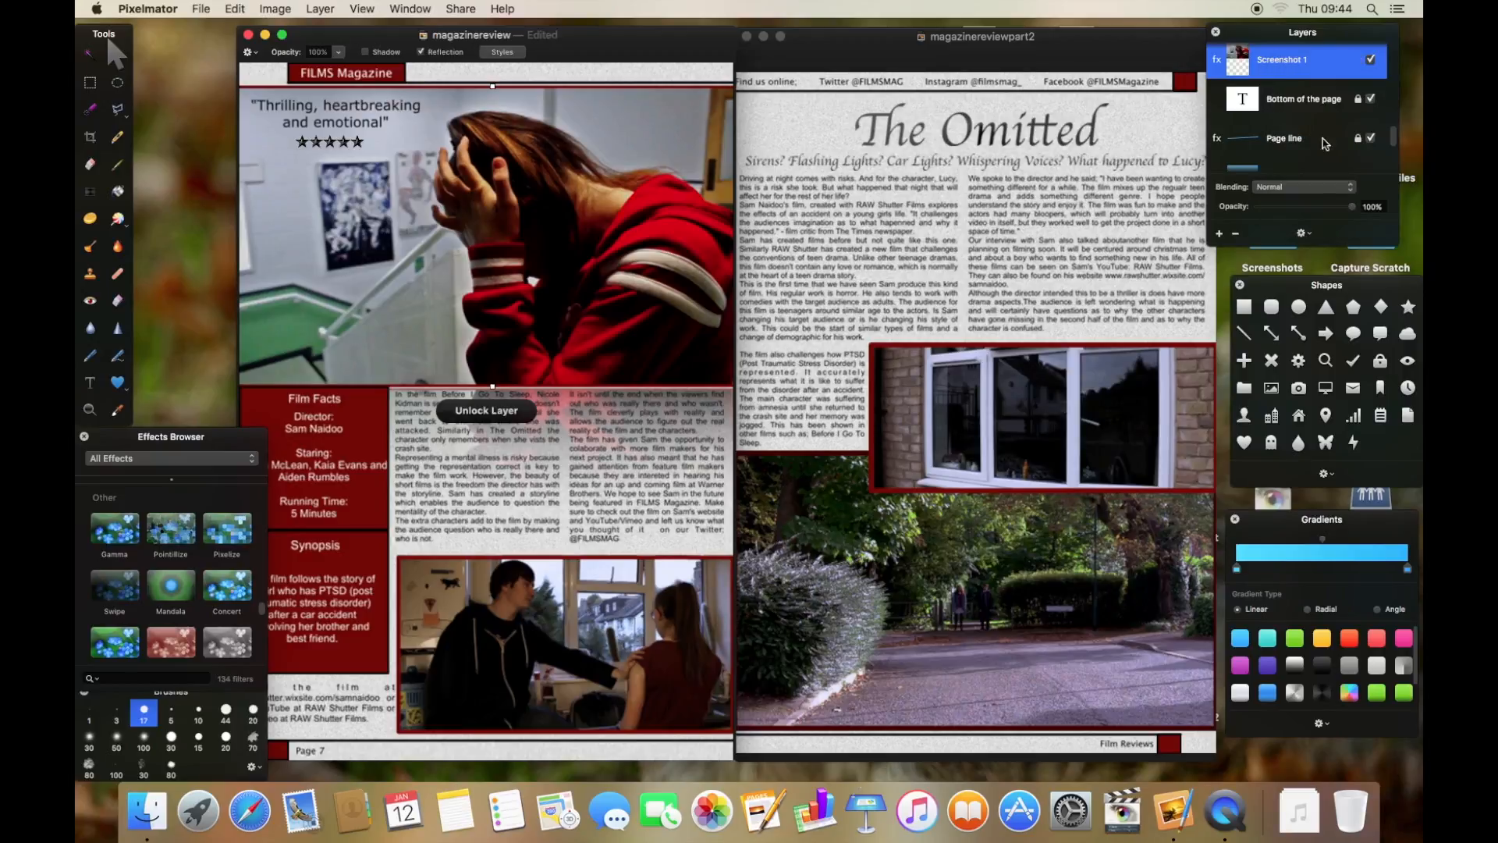
right_click(1311, 70)
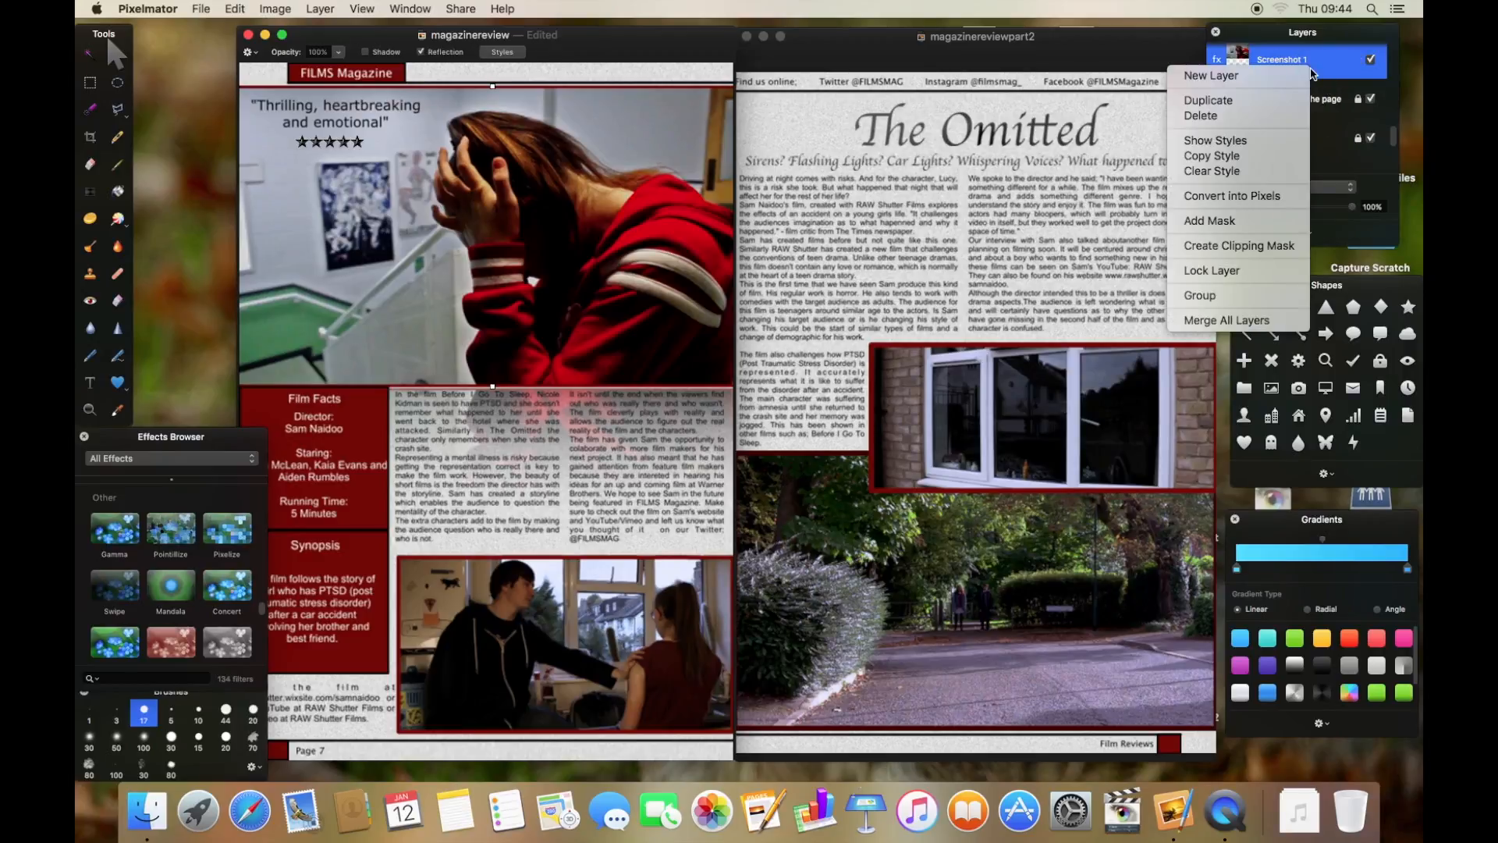
left_click(1272, 145)
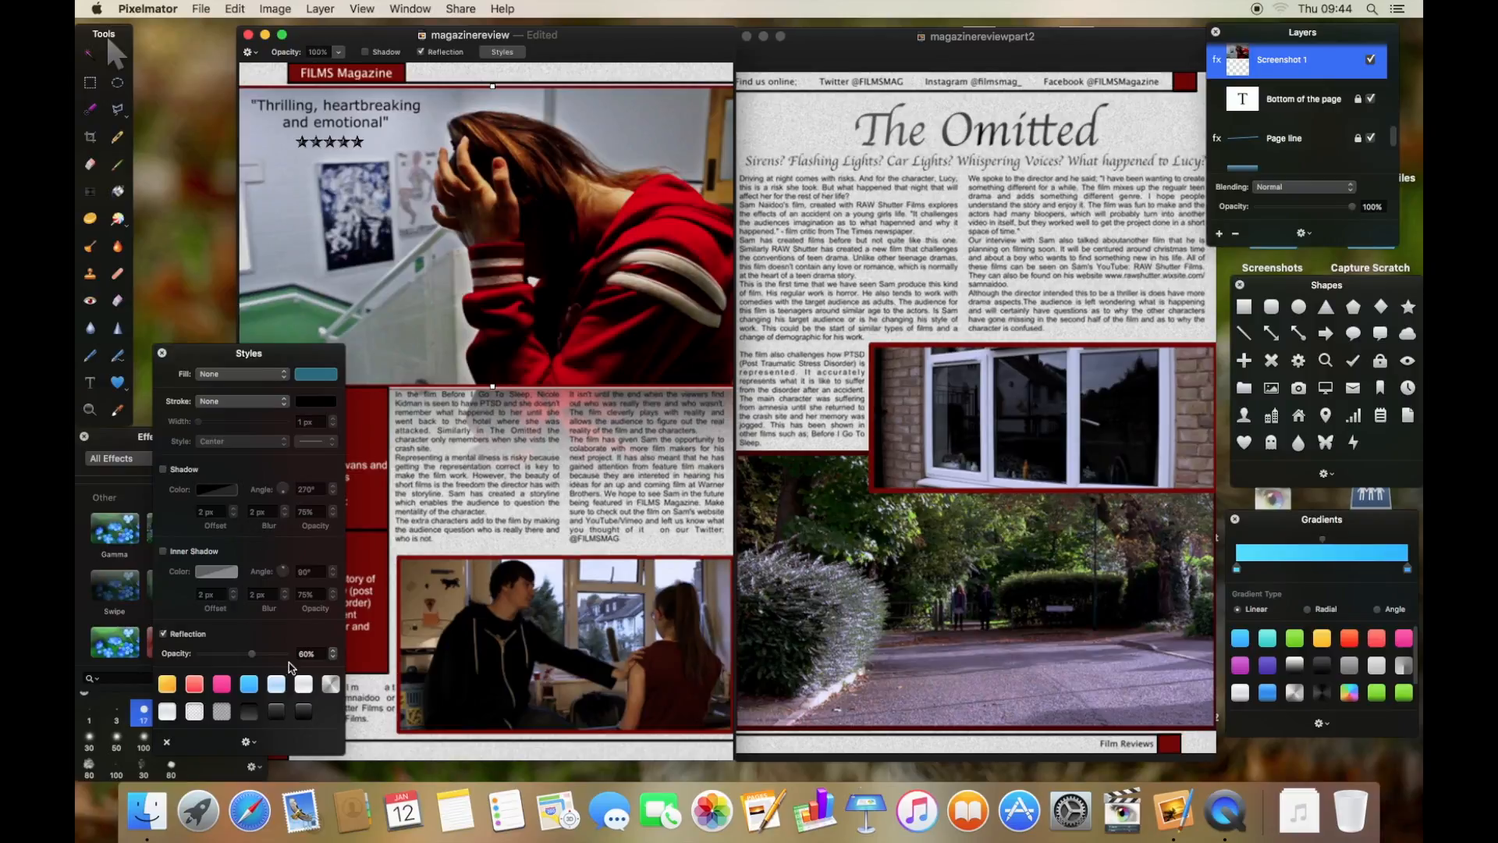
key("super+l")
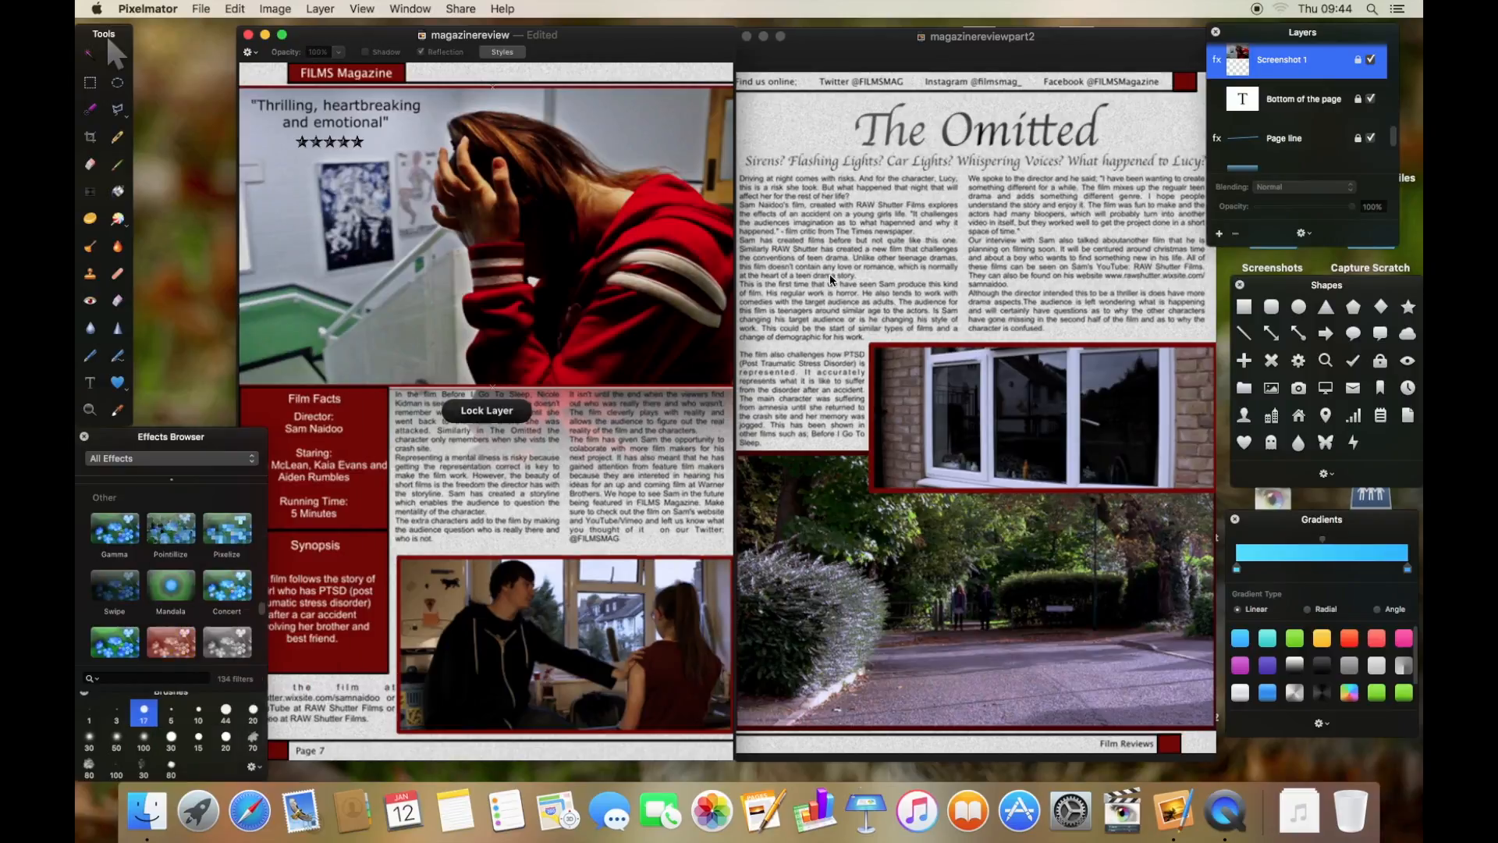
- Examine the text and shape layers on both magazine pages by selecting each element
left_click(924, 49)
left_click(946, 132)
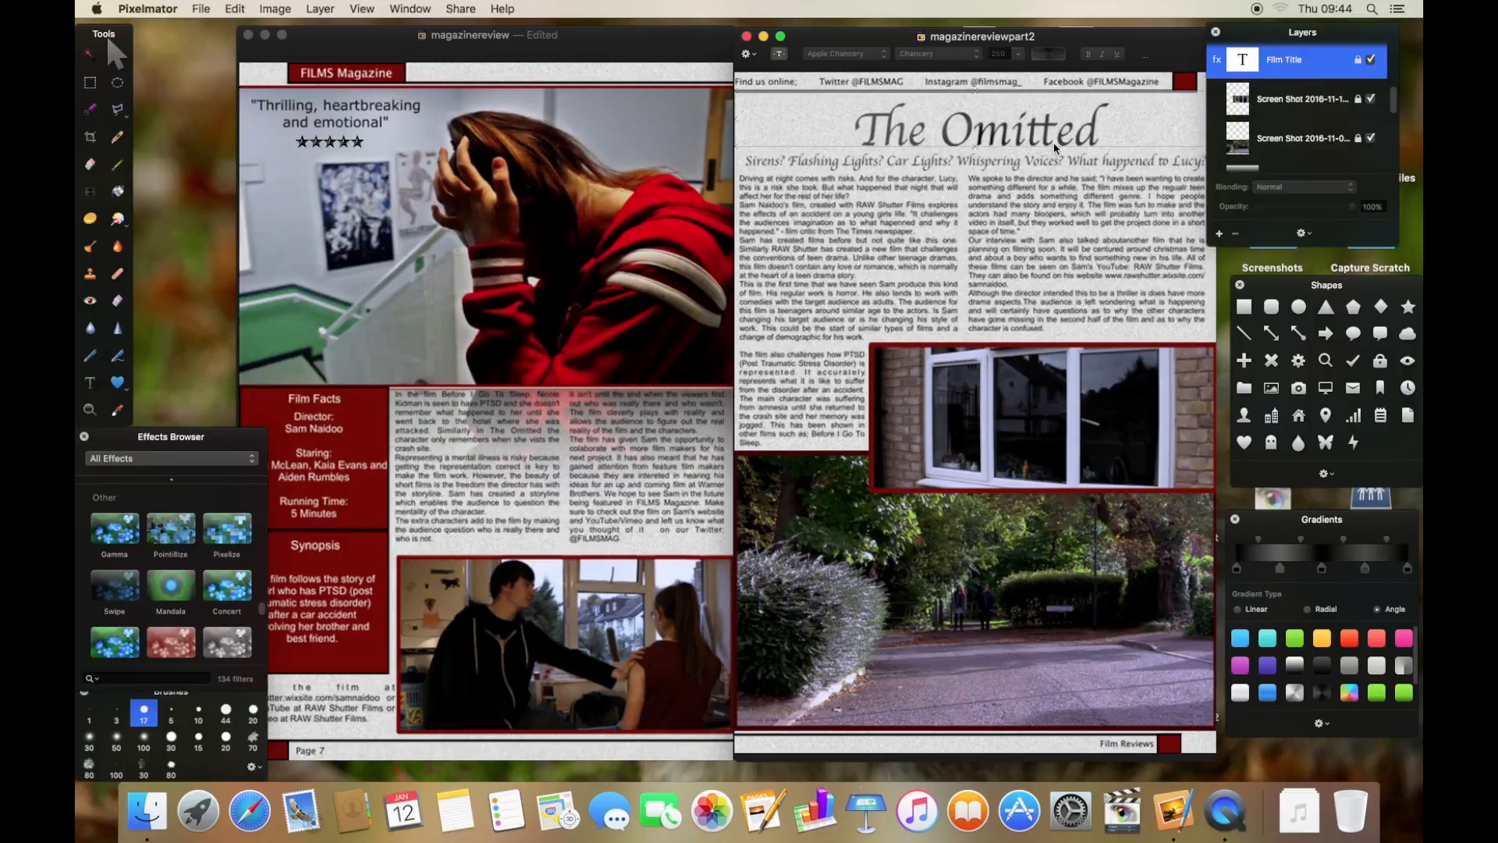
left_click(820, 352)
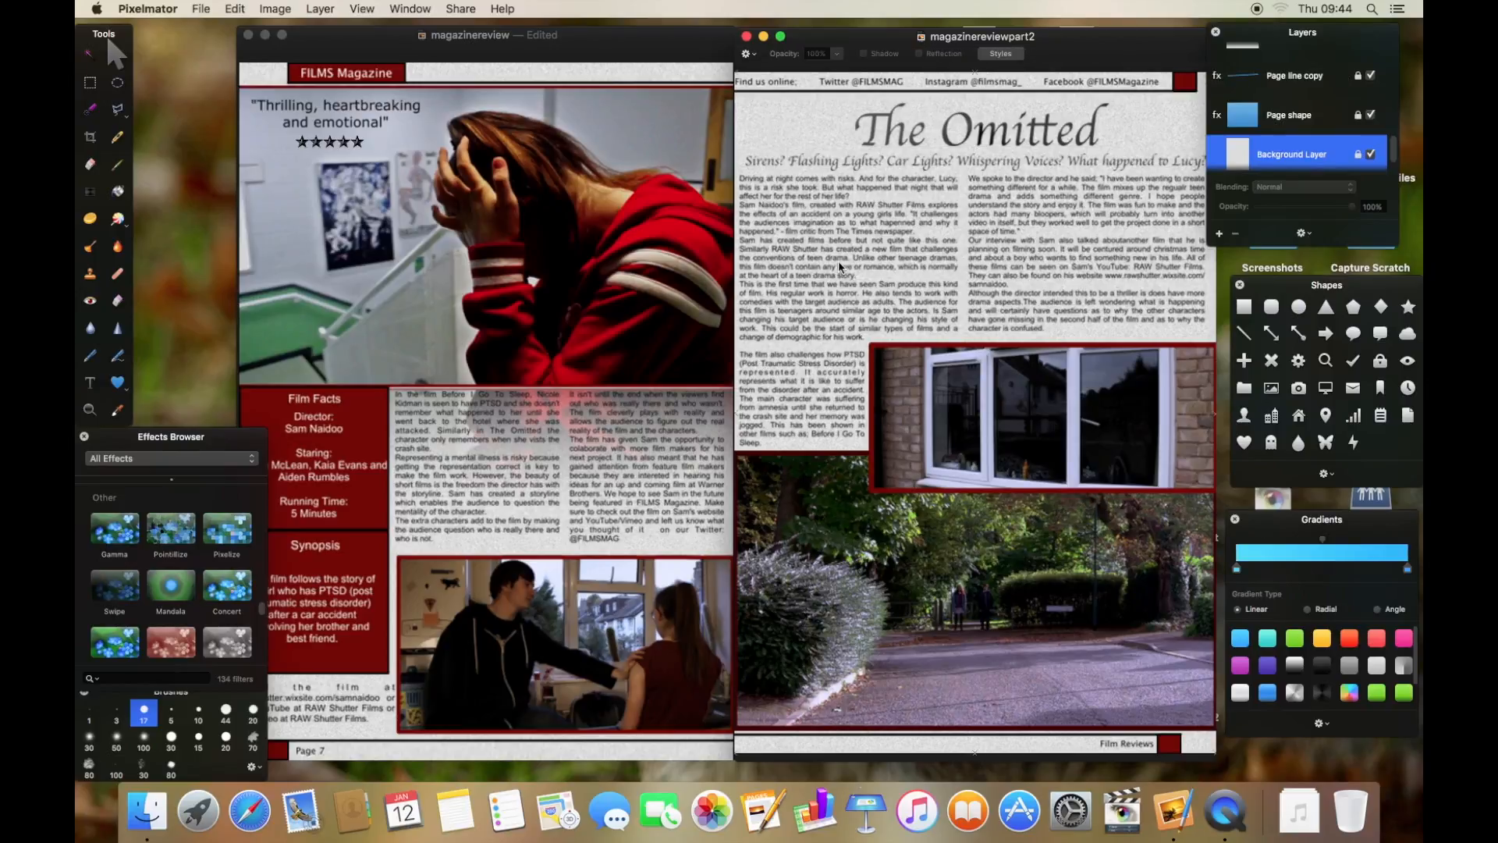
left_click(372, 78)
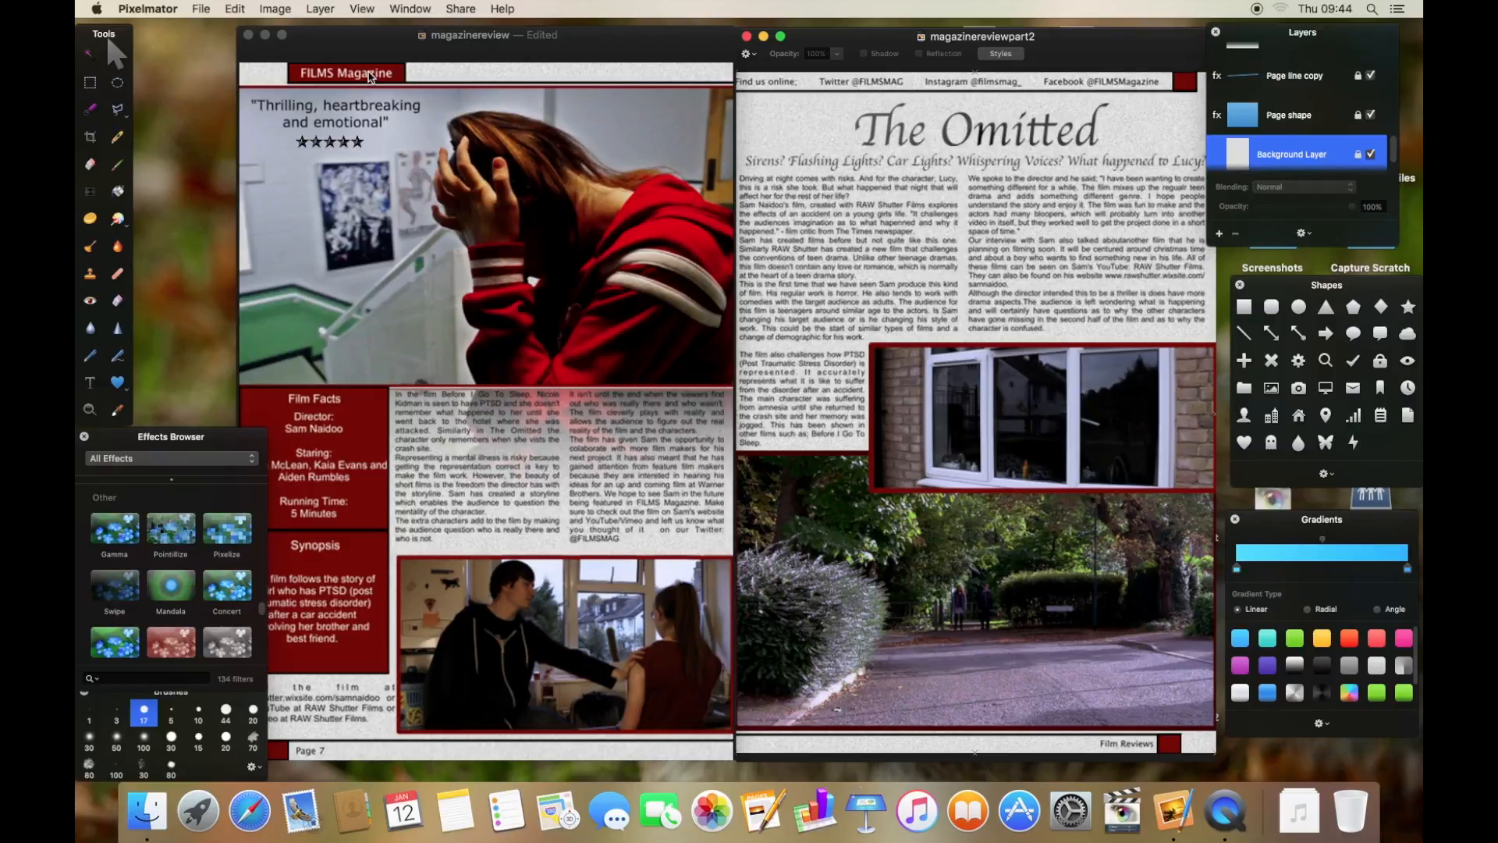
left_click(384, 433)
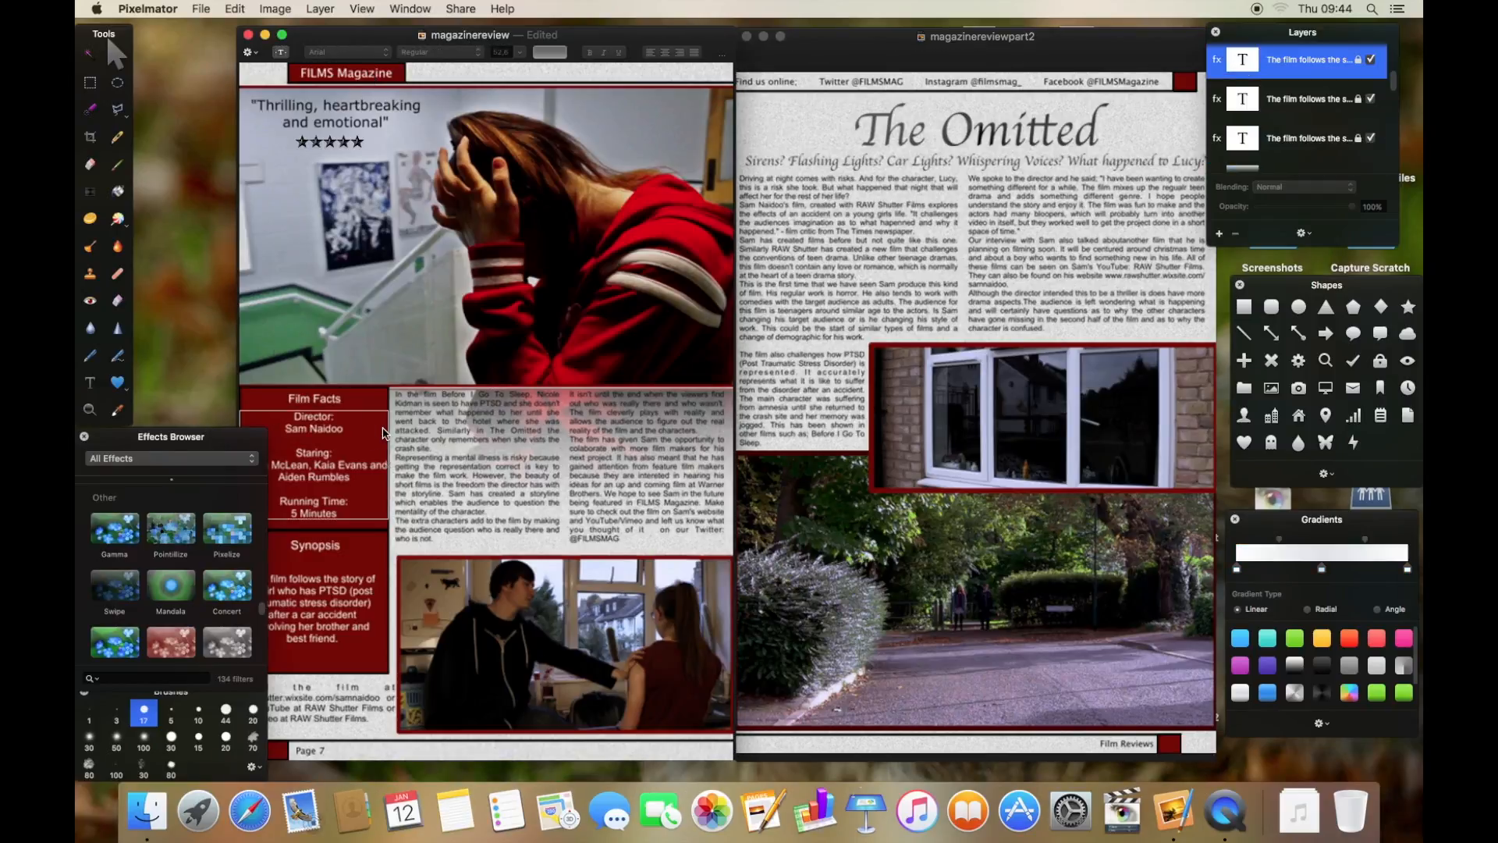
left_click(351, 402)
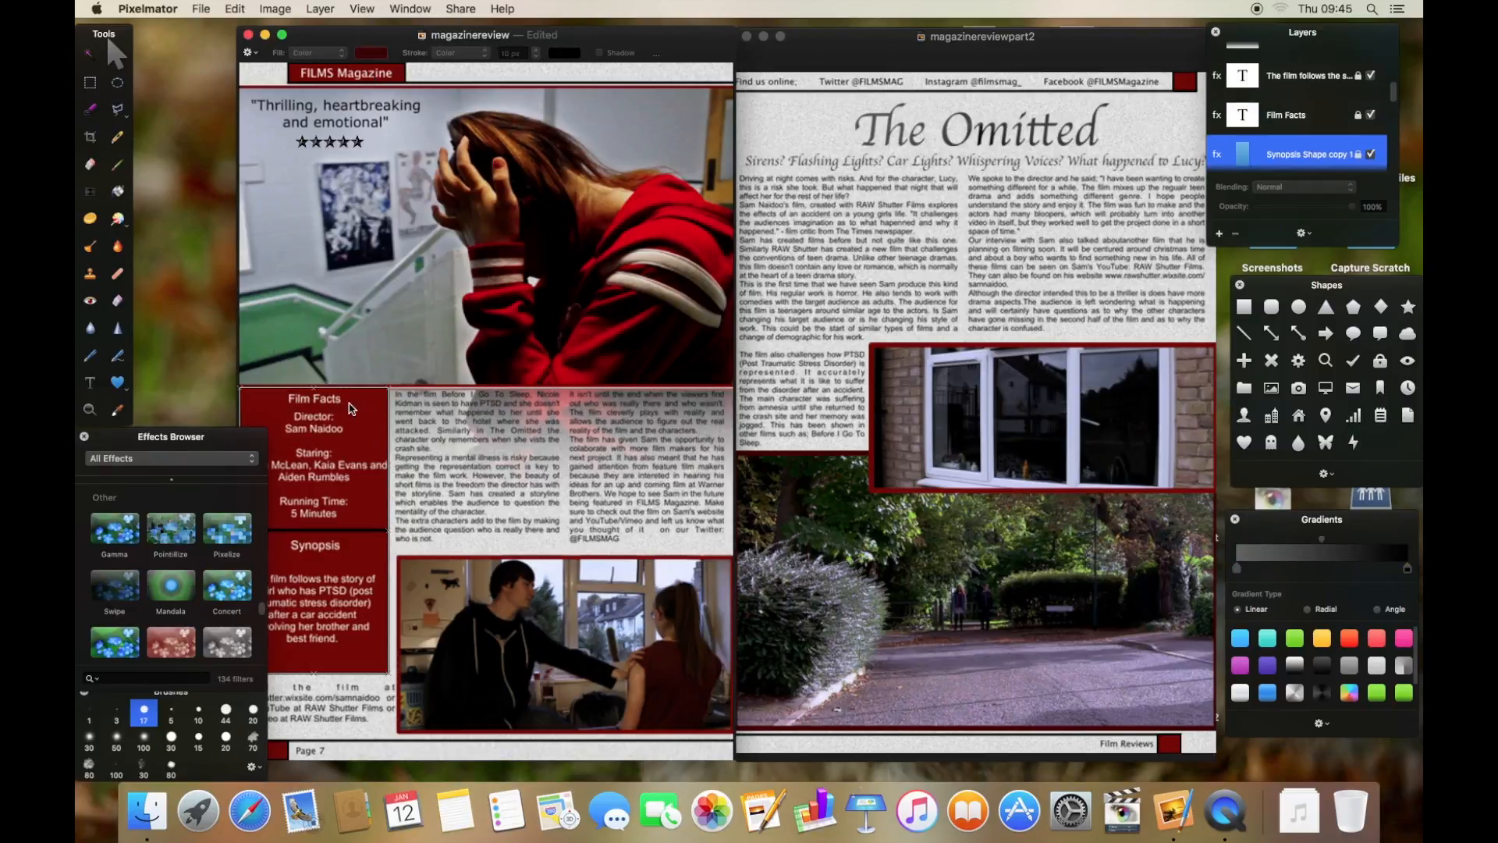
left_click(353, 484)
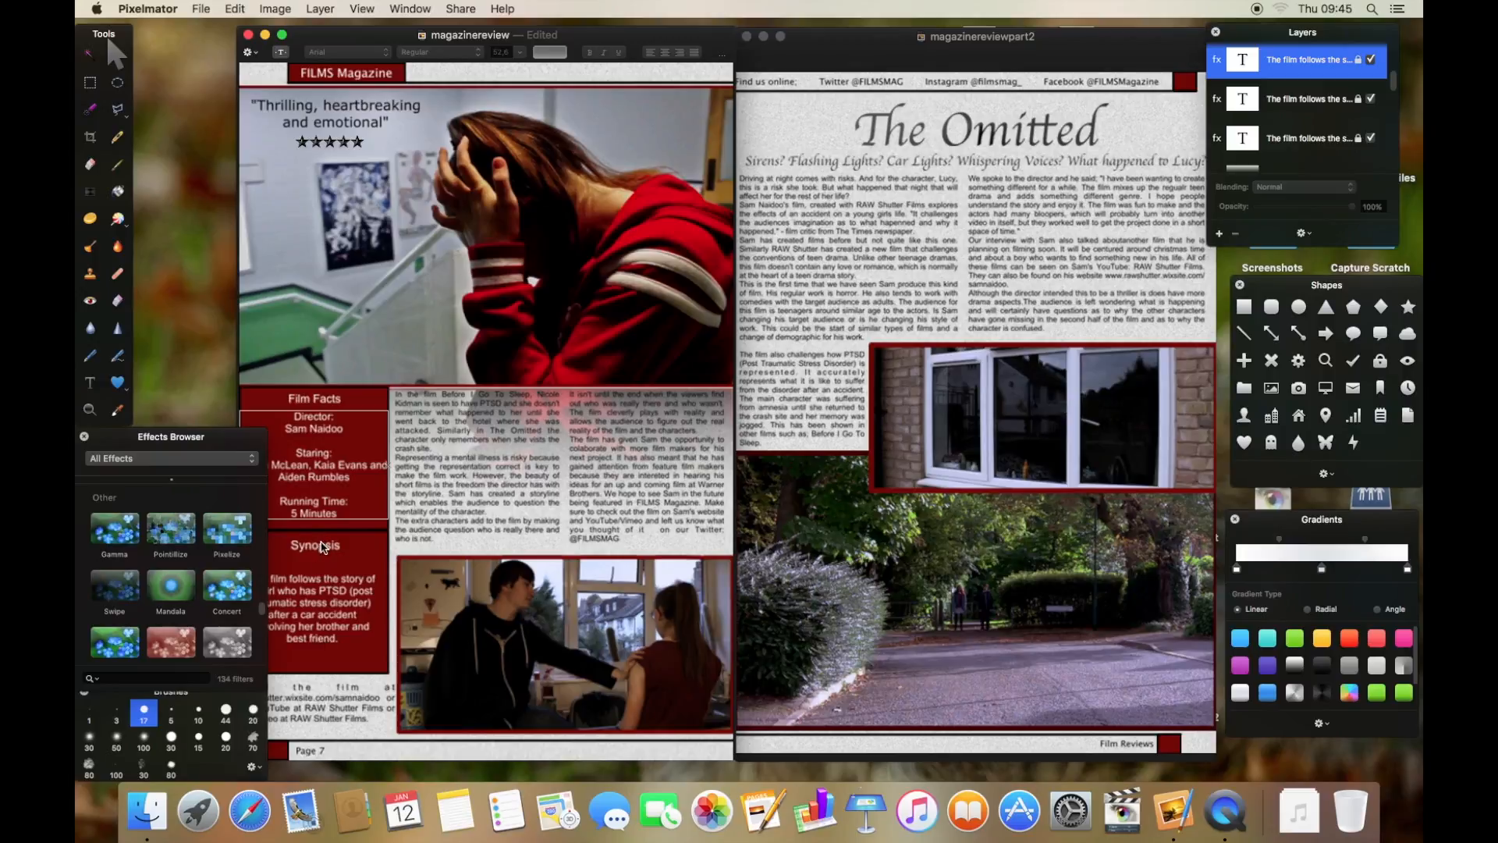
left_click_drag(247, 437, 220, 421)
left_click_drag(247, 690, 215, 686)
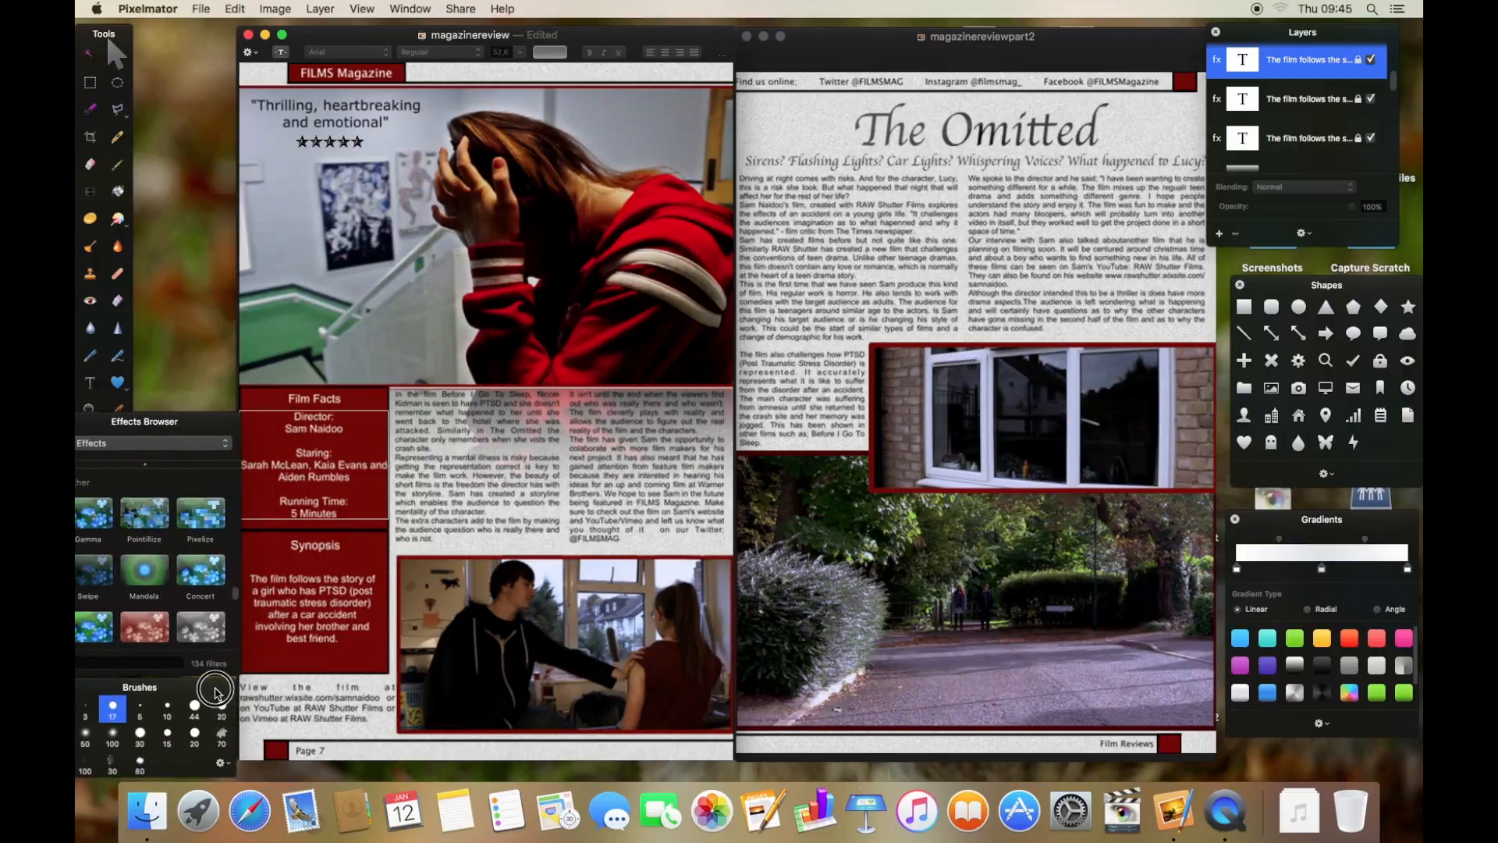
left_click(365, 697)
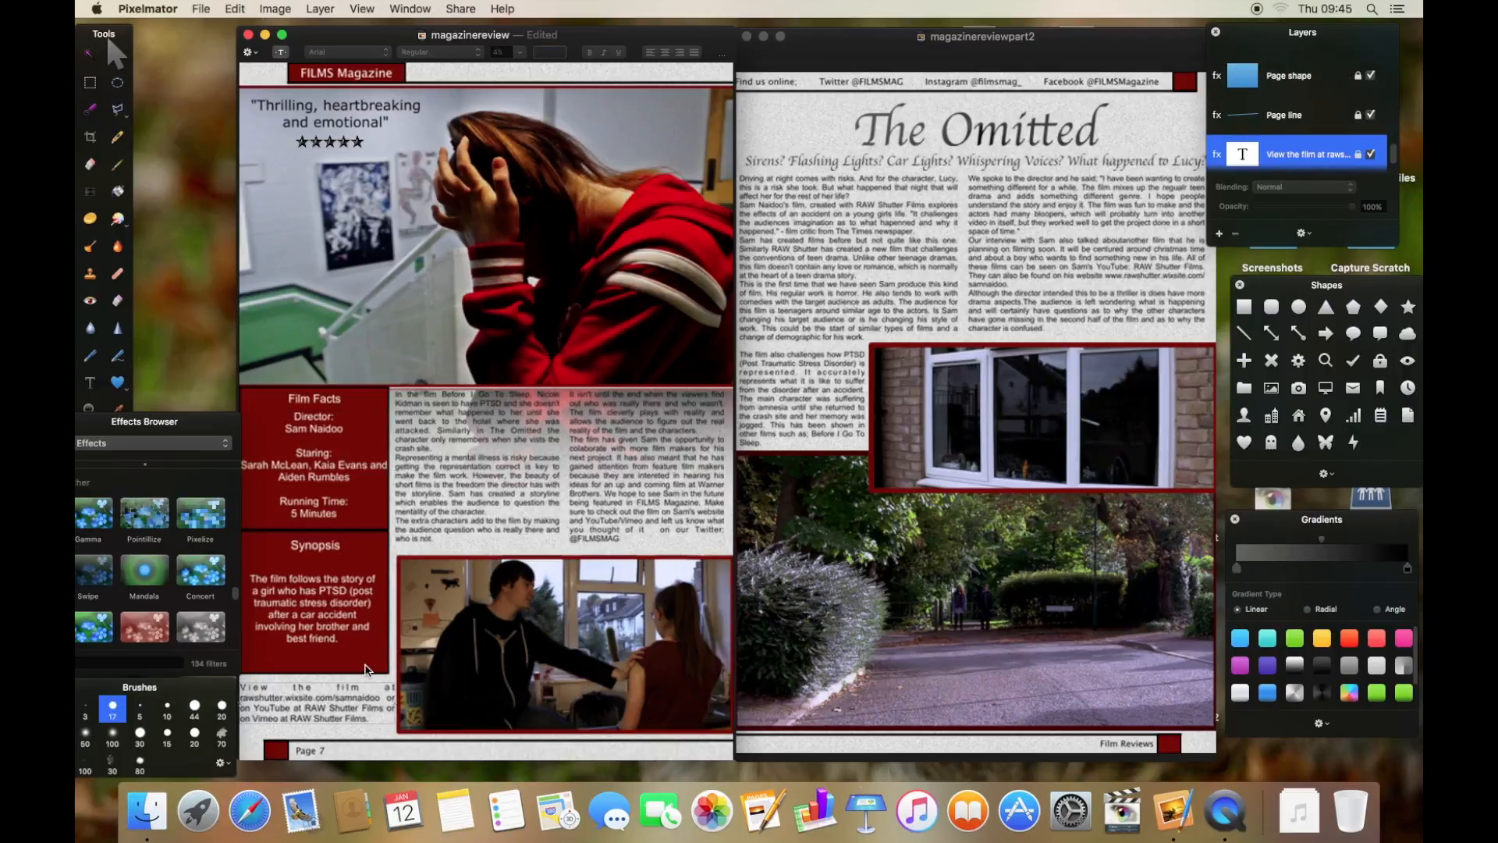
left_click(298, 751)
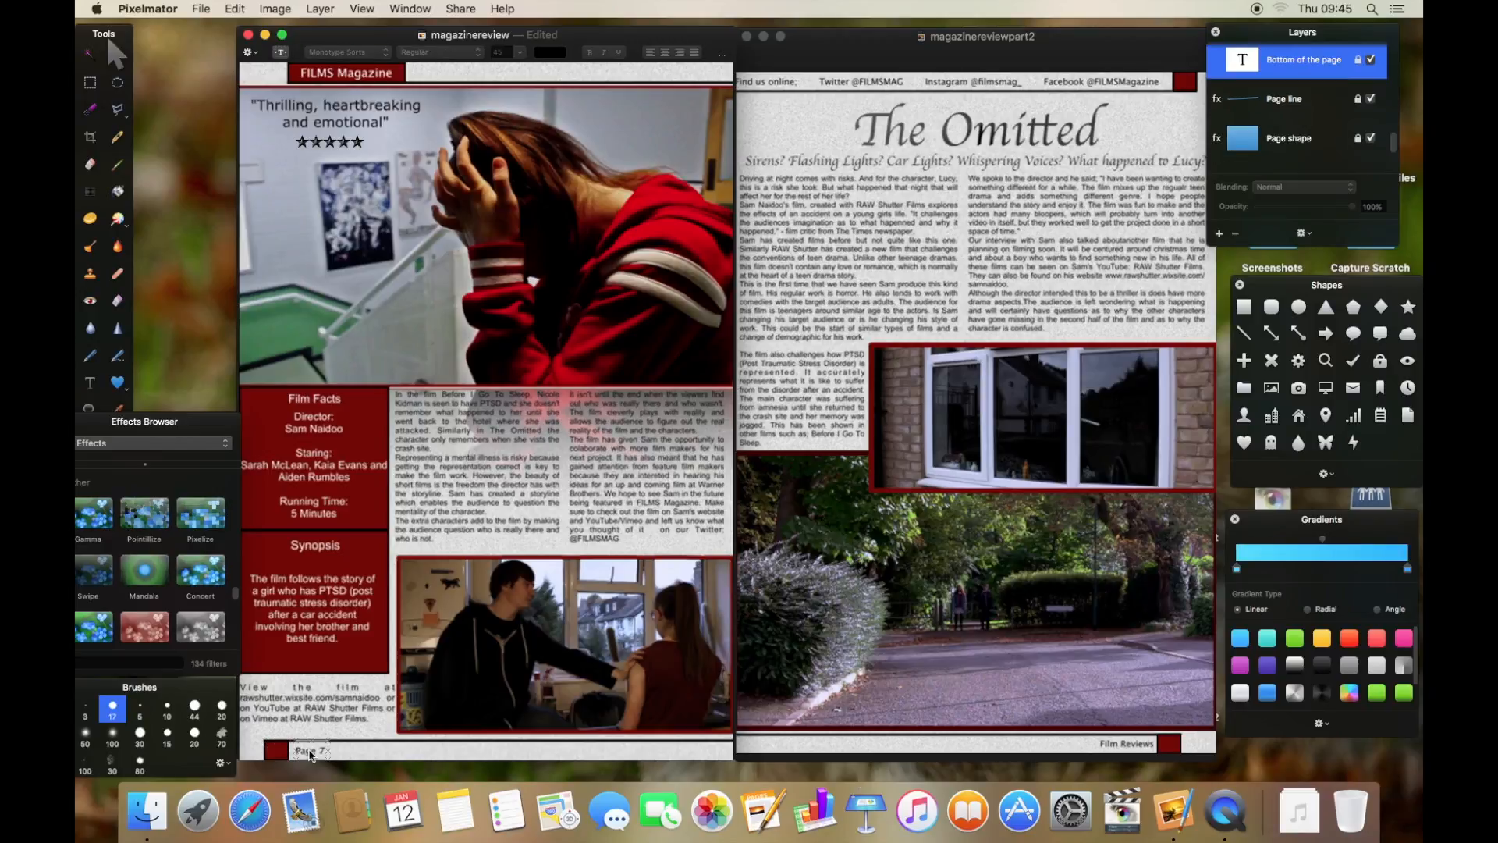
left_click(362, 432)
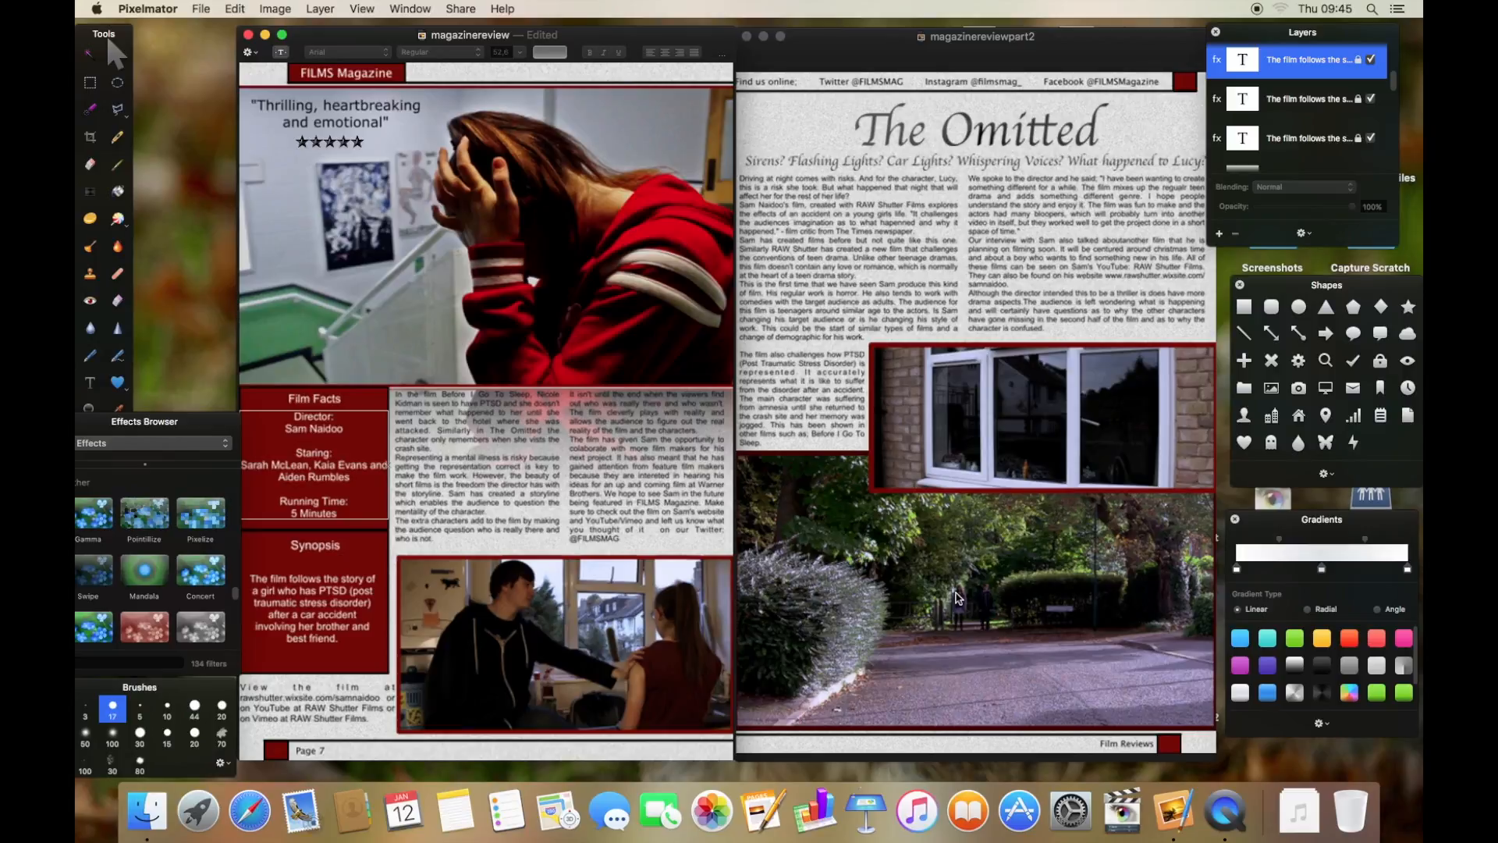
- Close the magazinereview and magazinereviewpart2 documents
left_click(248, 34)
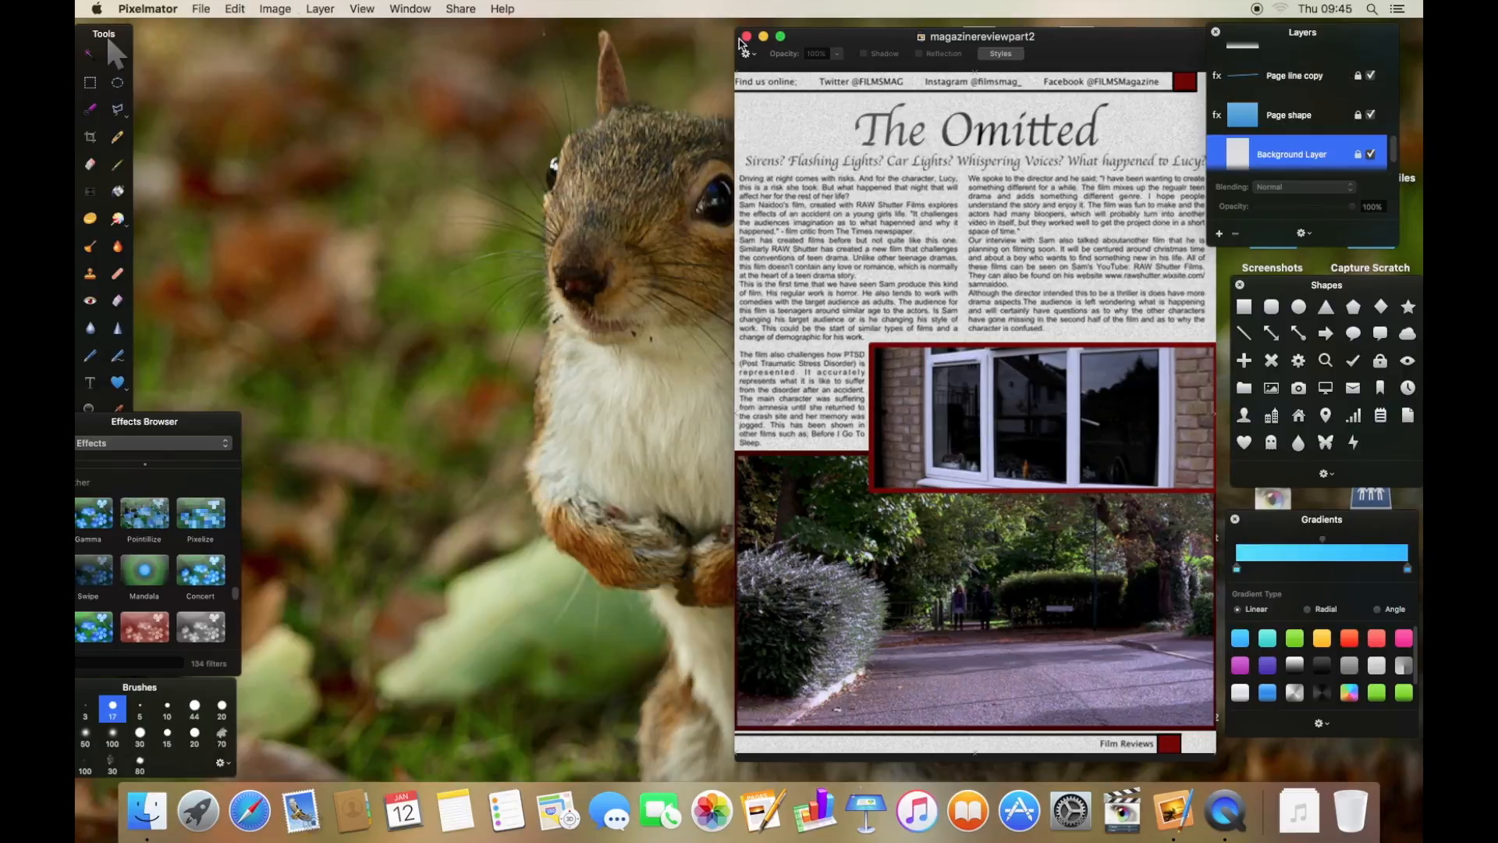
left_click(746, 37)
left_click(1046, 420)
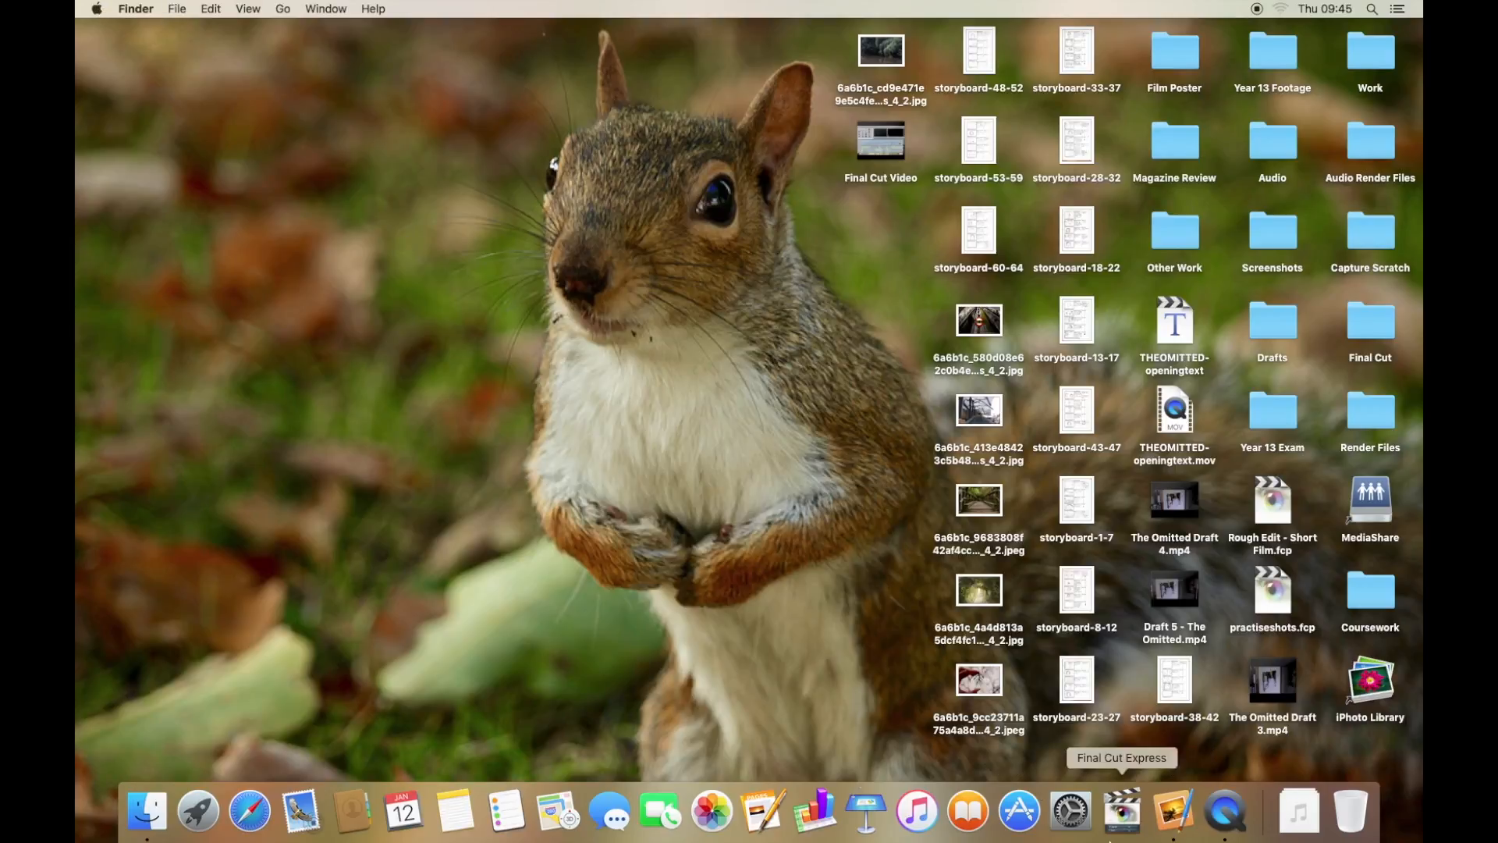
left_click(1123, 815)
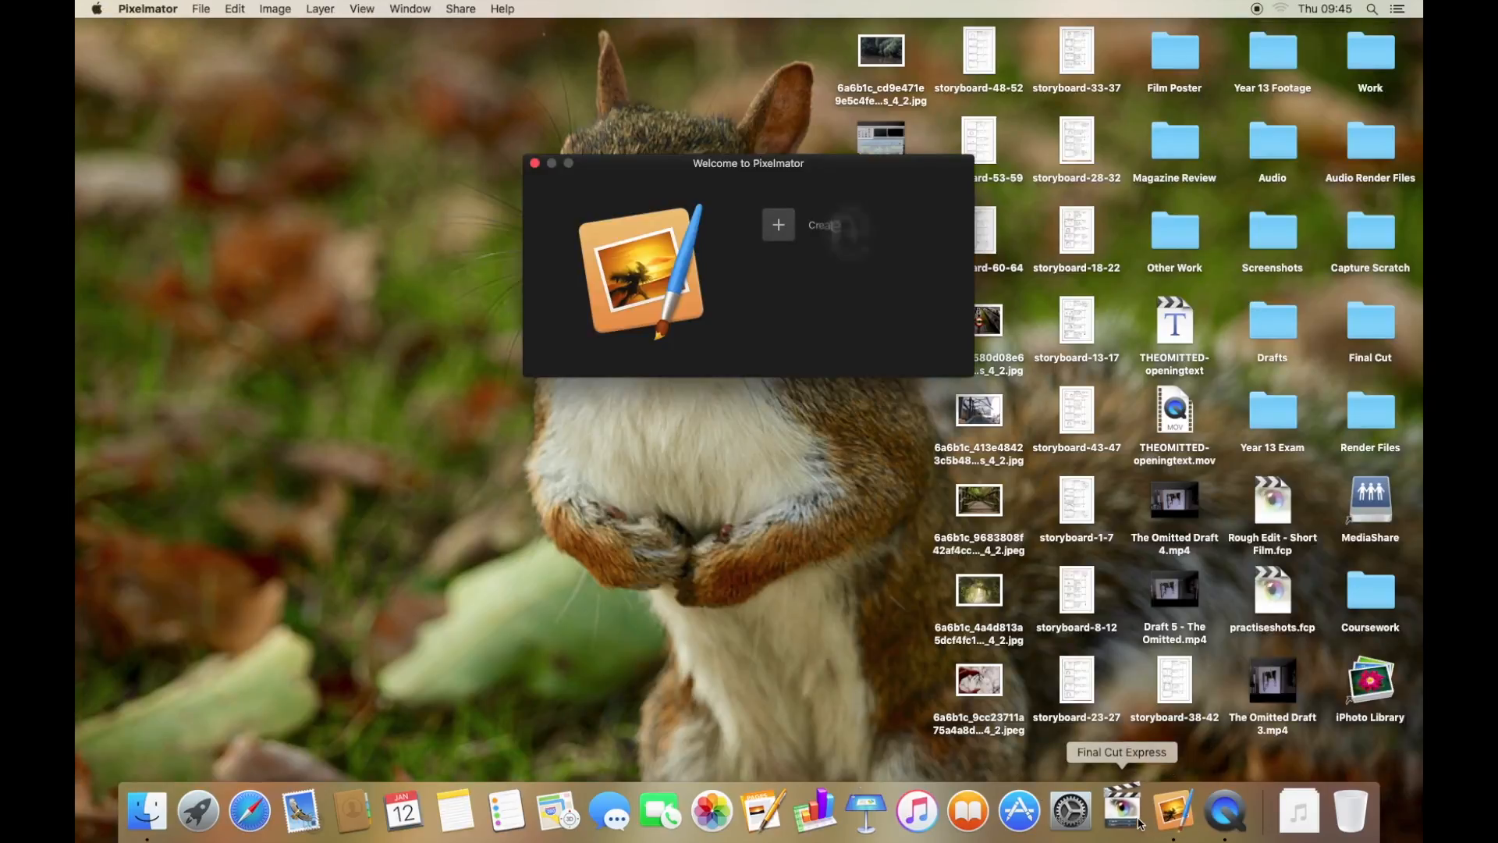
right_click(1125, 815)
left_click(1131, 744)
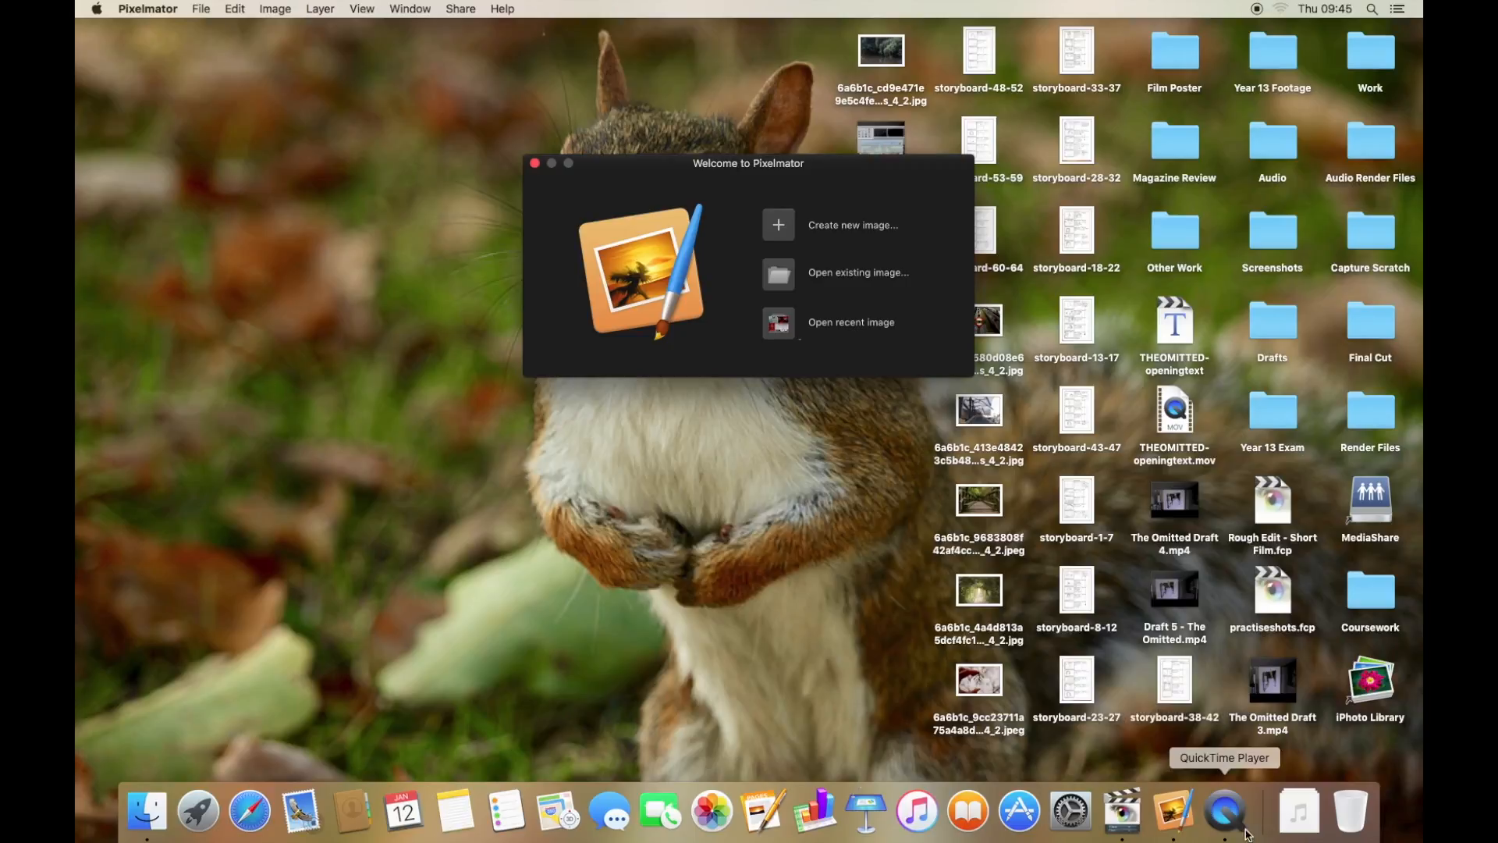
left_click(1226, 813)
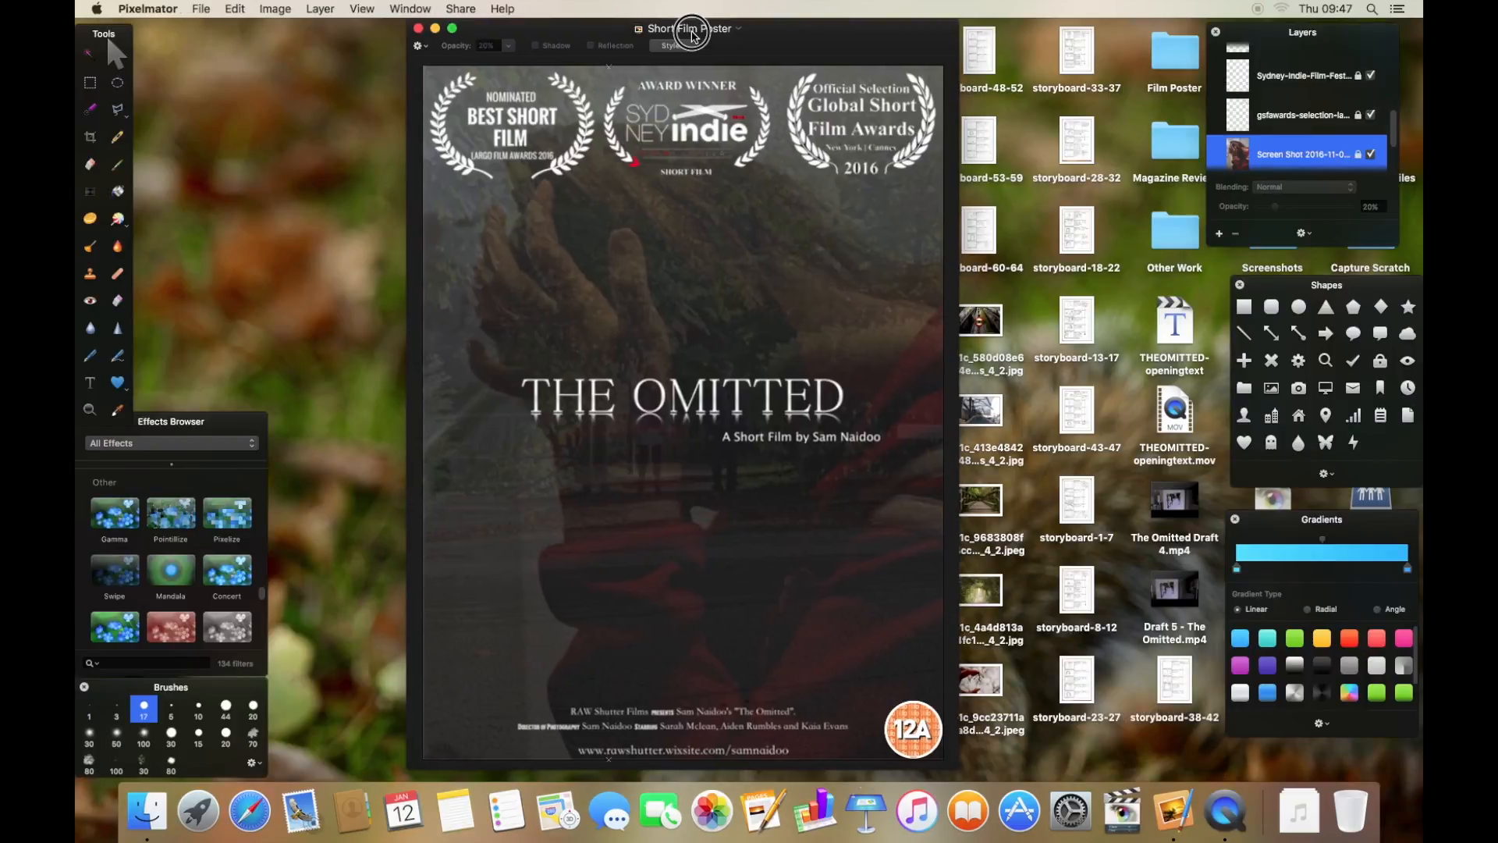
left_click(701, 34)
left_click_drag(701, 34, 702, 39)
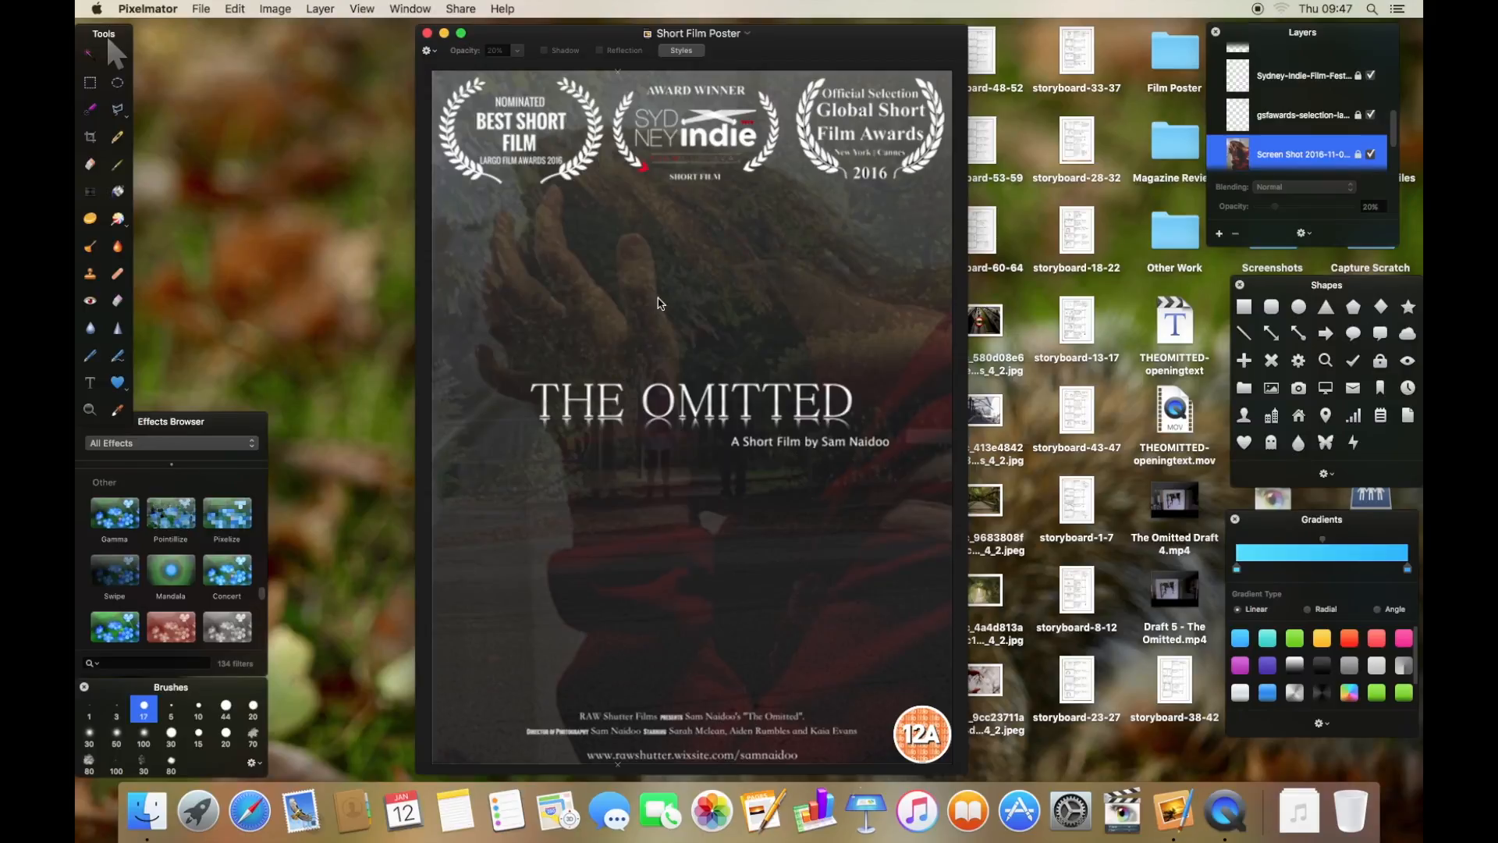
- Unlock the top screen-shot photo layer of the poster and show its layer styles, switching between the two photo layers
scroll(1318, 123, "down", 3)
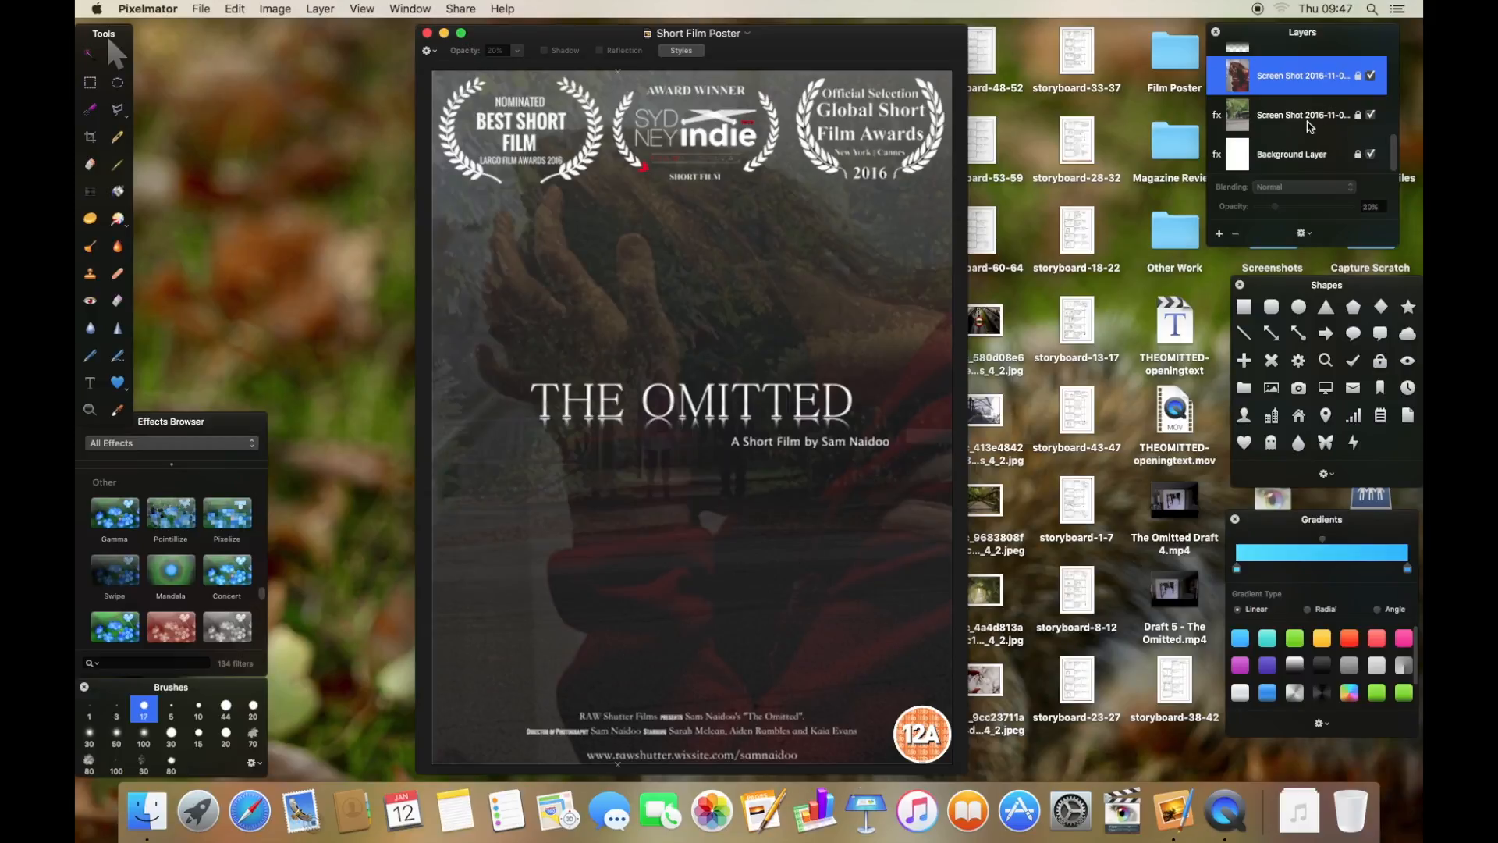
right_click(1309, 93)
left_click(1248, 186)
right_click(1308, 77)
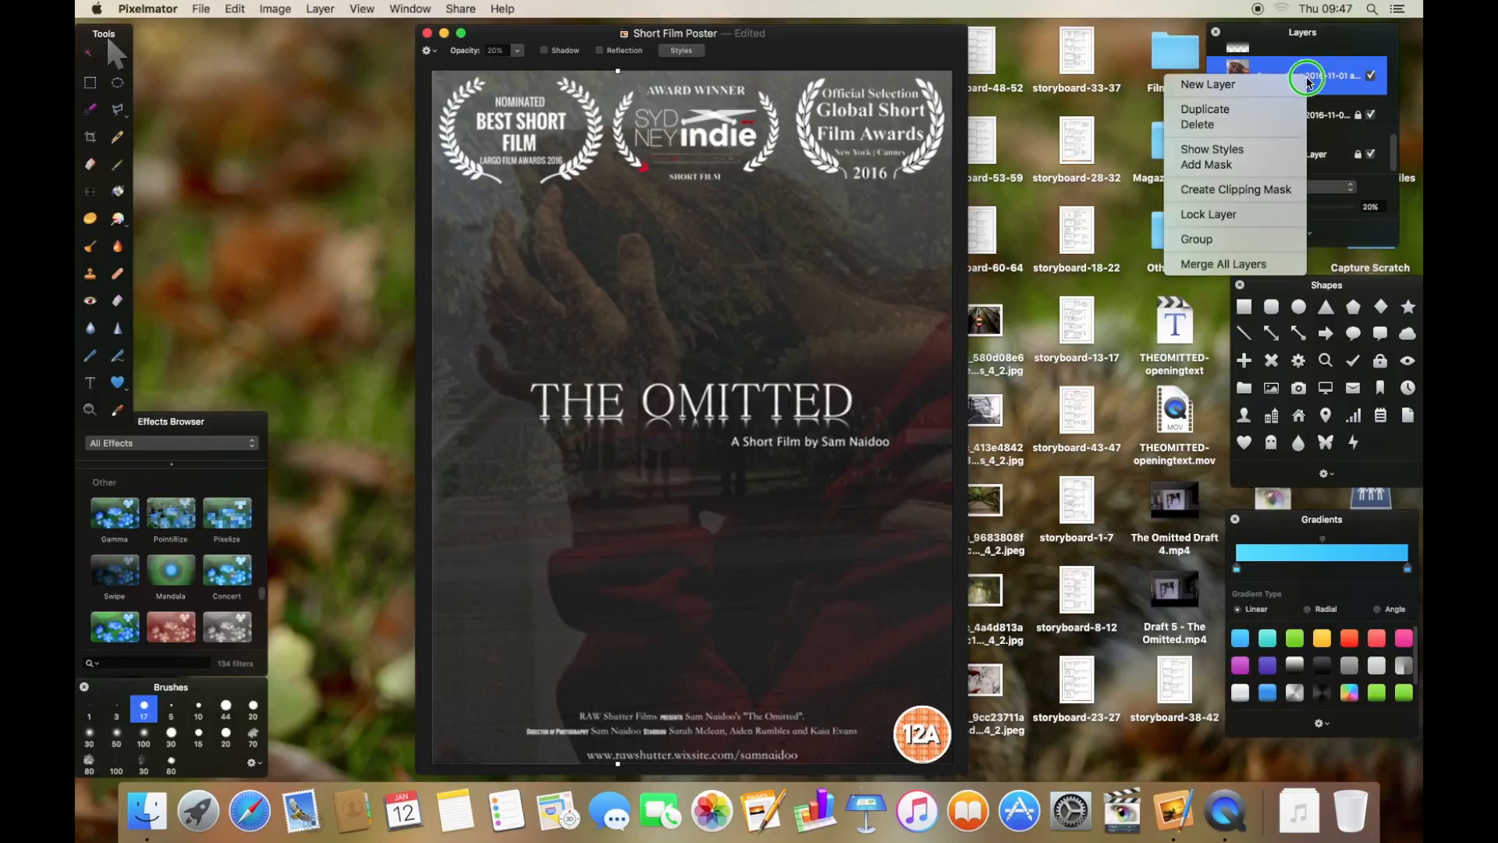
left_click(1212, 149)
left_click_drag(262, 347, 344, 189)
left_click(243, 192)
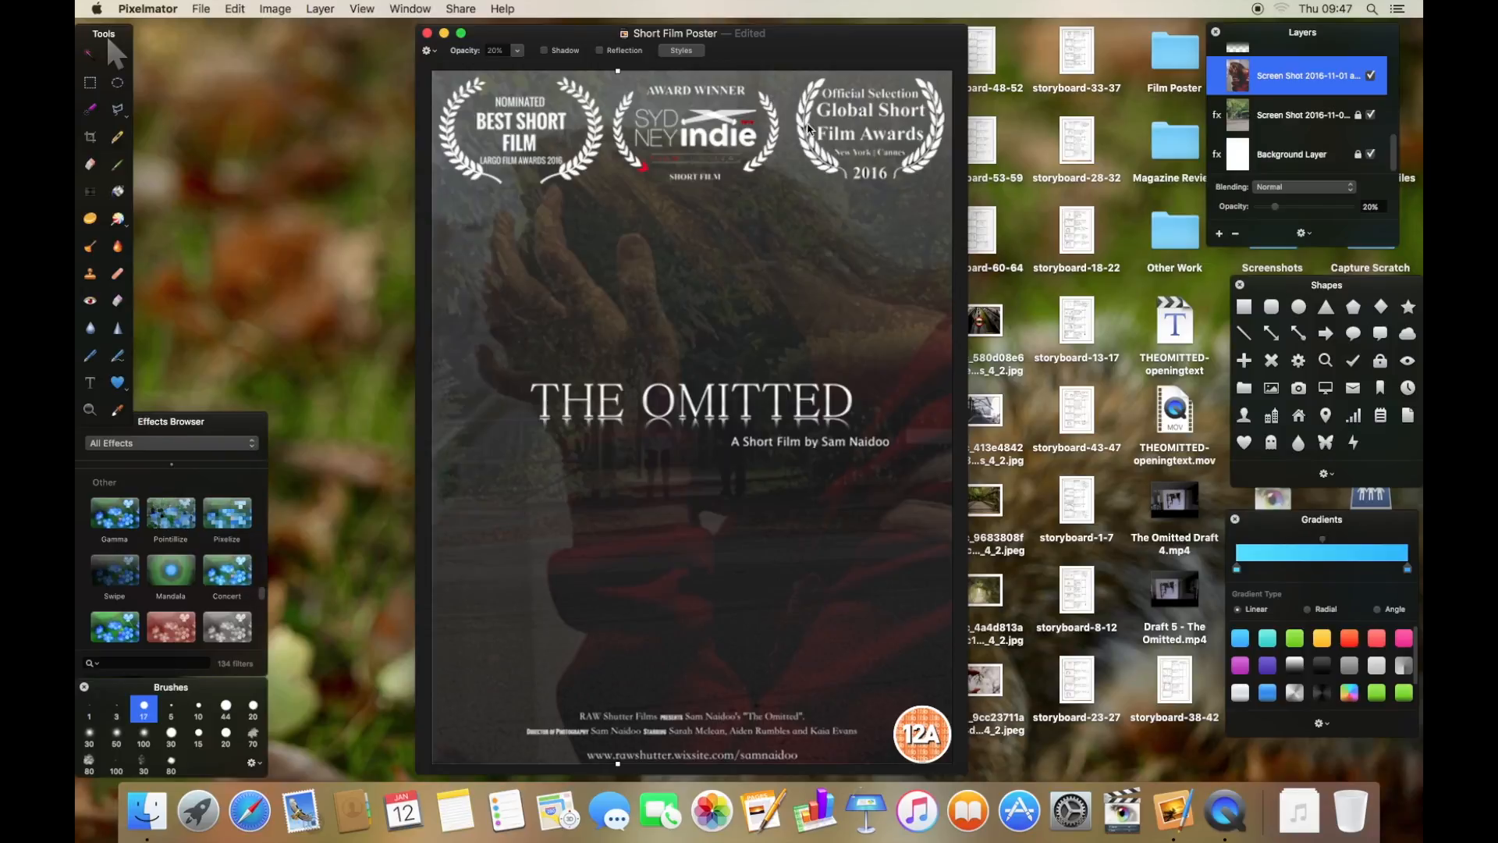
right_click(1296, 100)
left_click(1297, 89)
left_click(1300, 82)
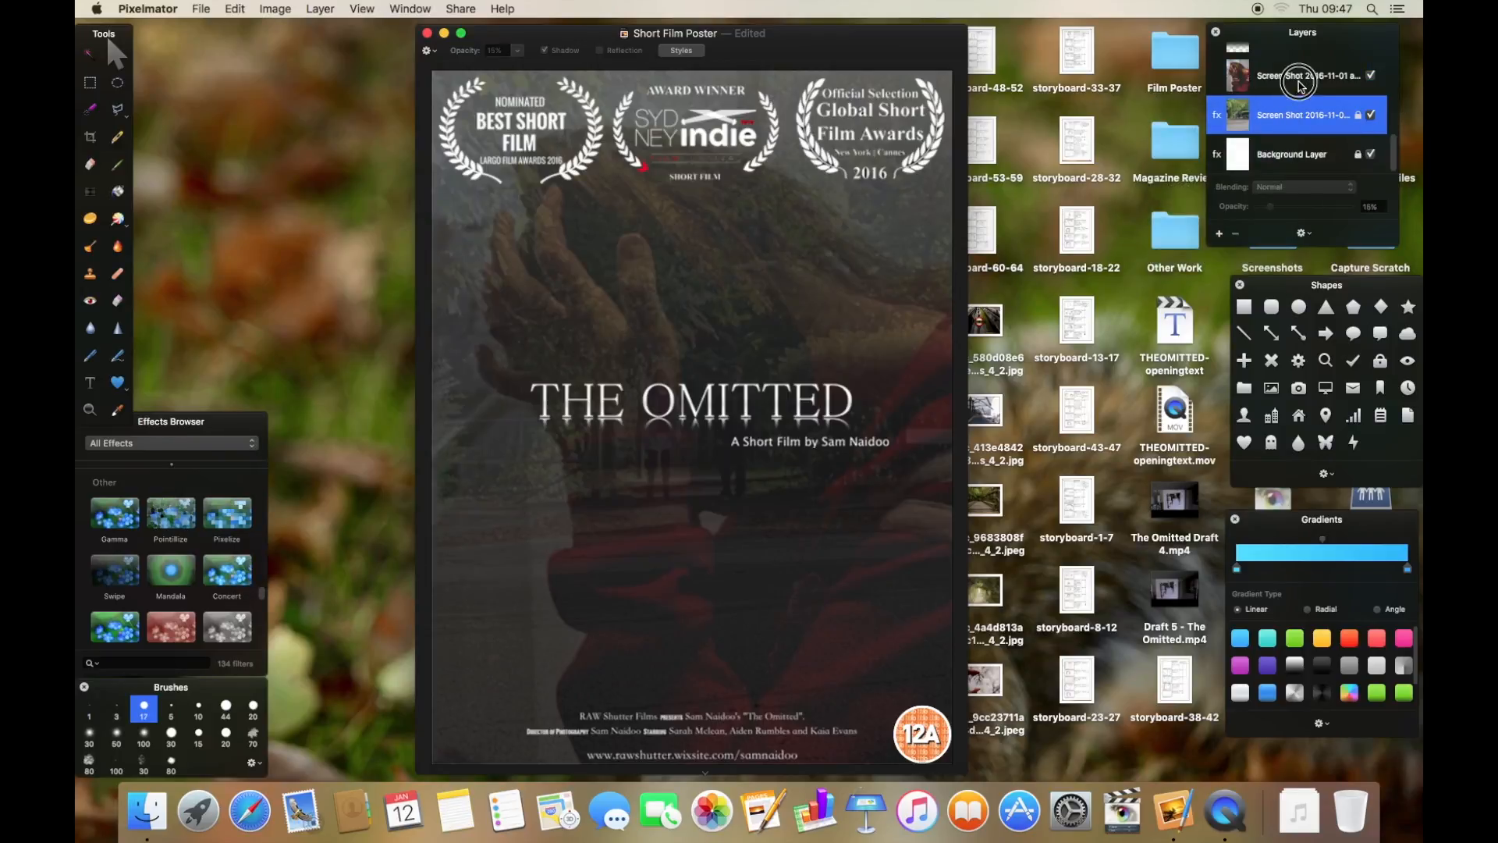
right_click(1299, 81)
left_click(1308, 78)
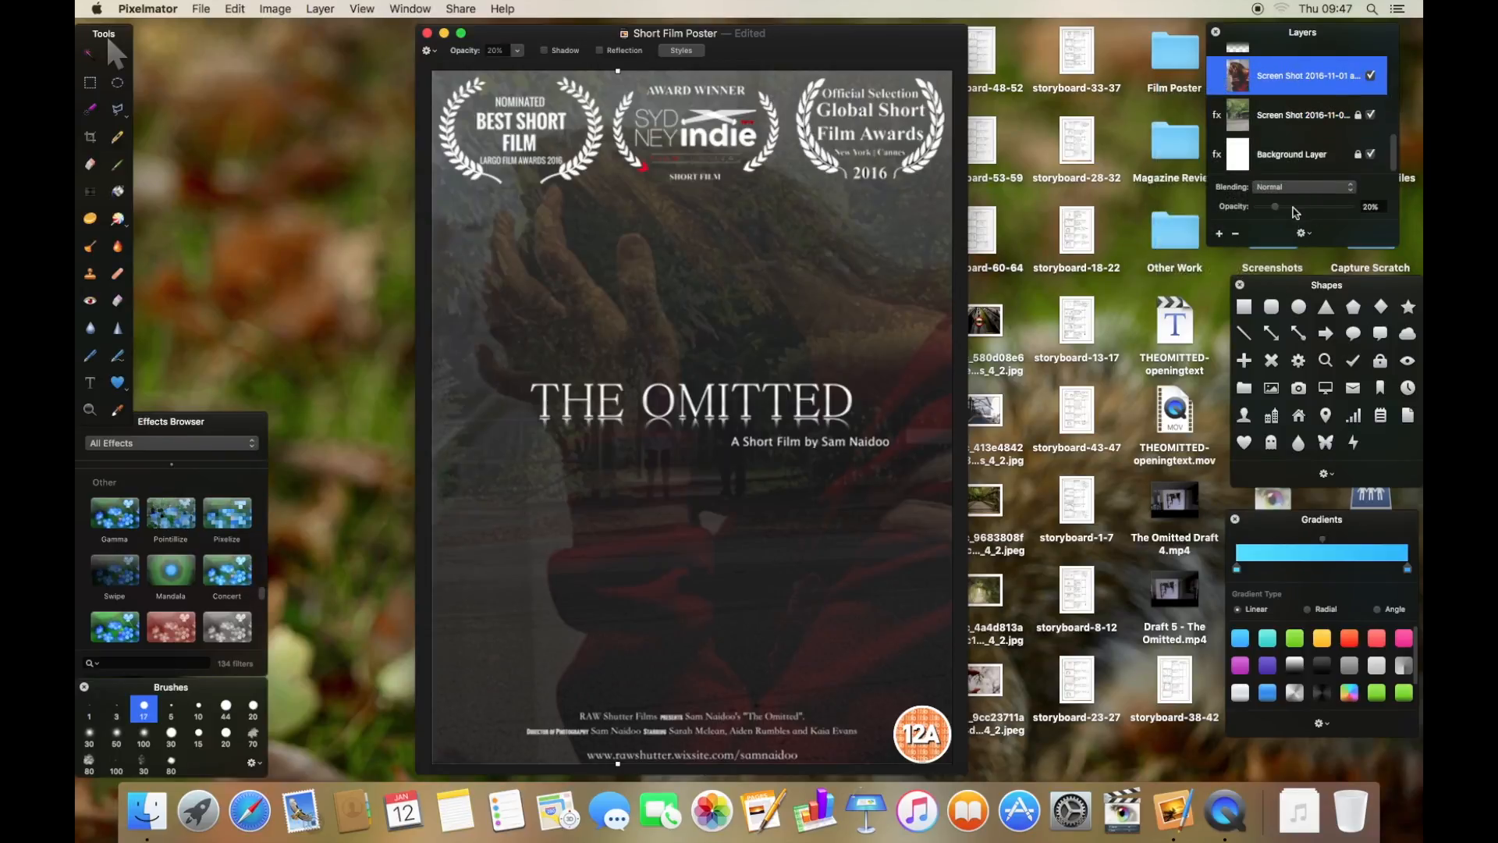
- Compare the two screen-shot photo layers again and lock the top photo layer
right_click(1283, 85)
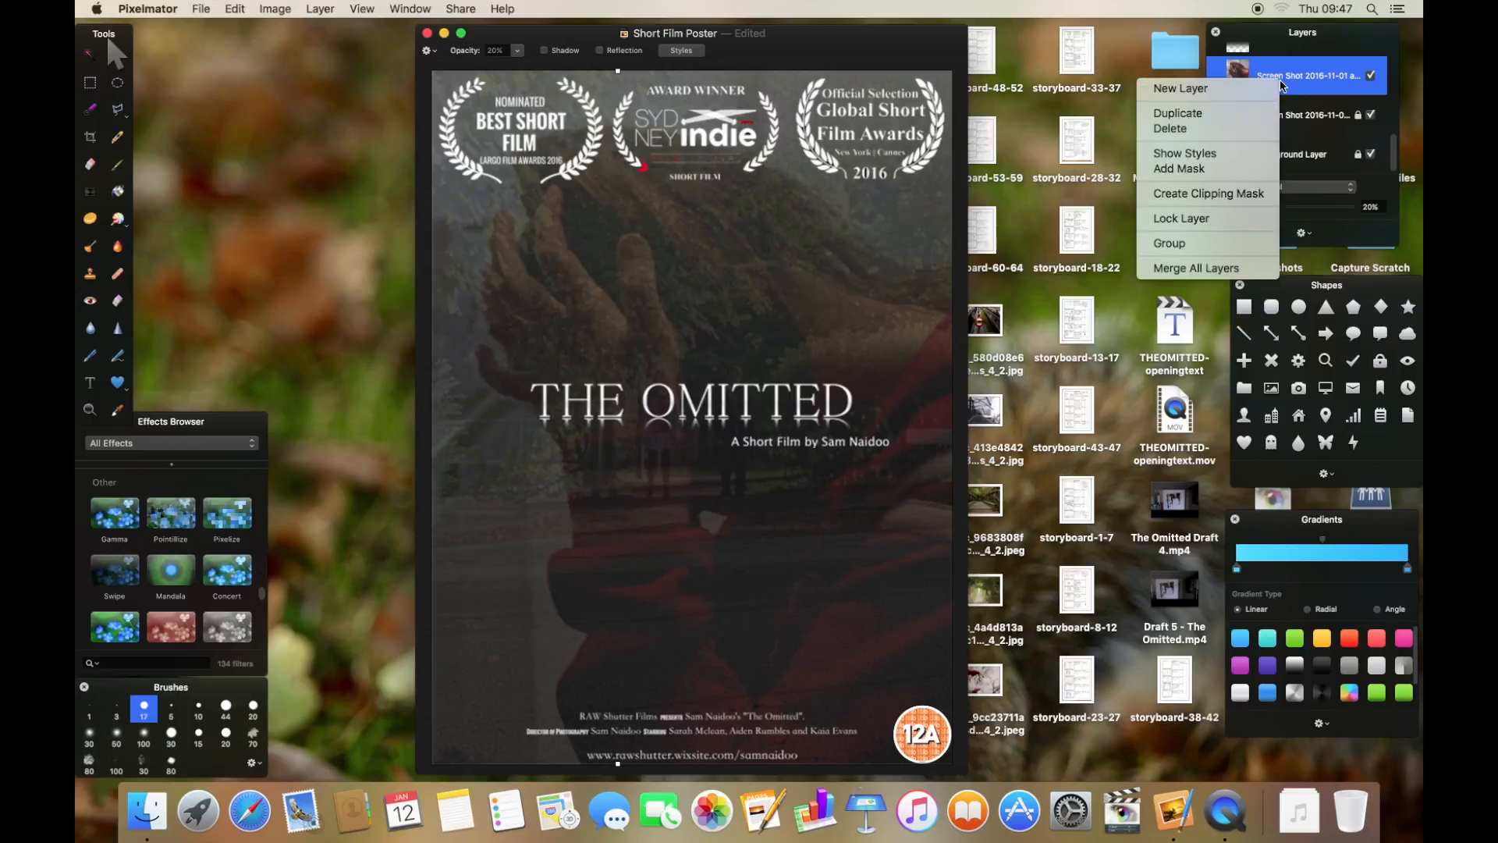
left_click(1315, 90)
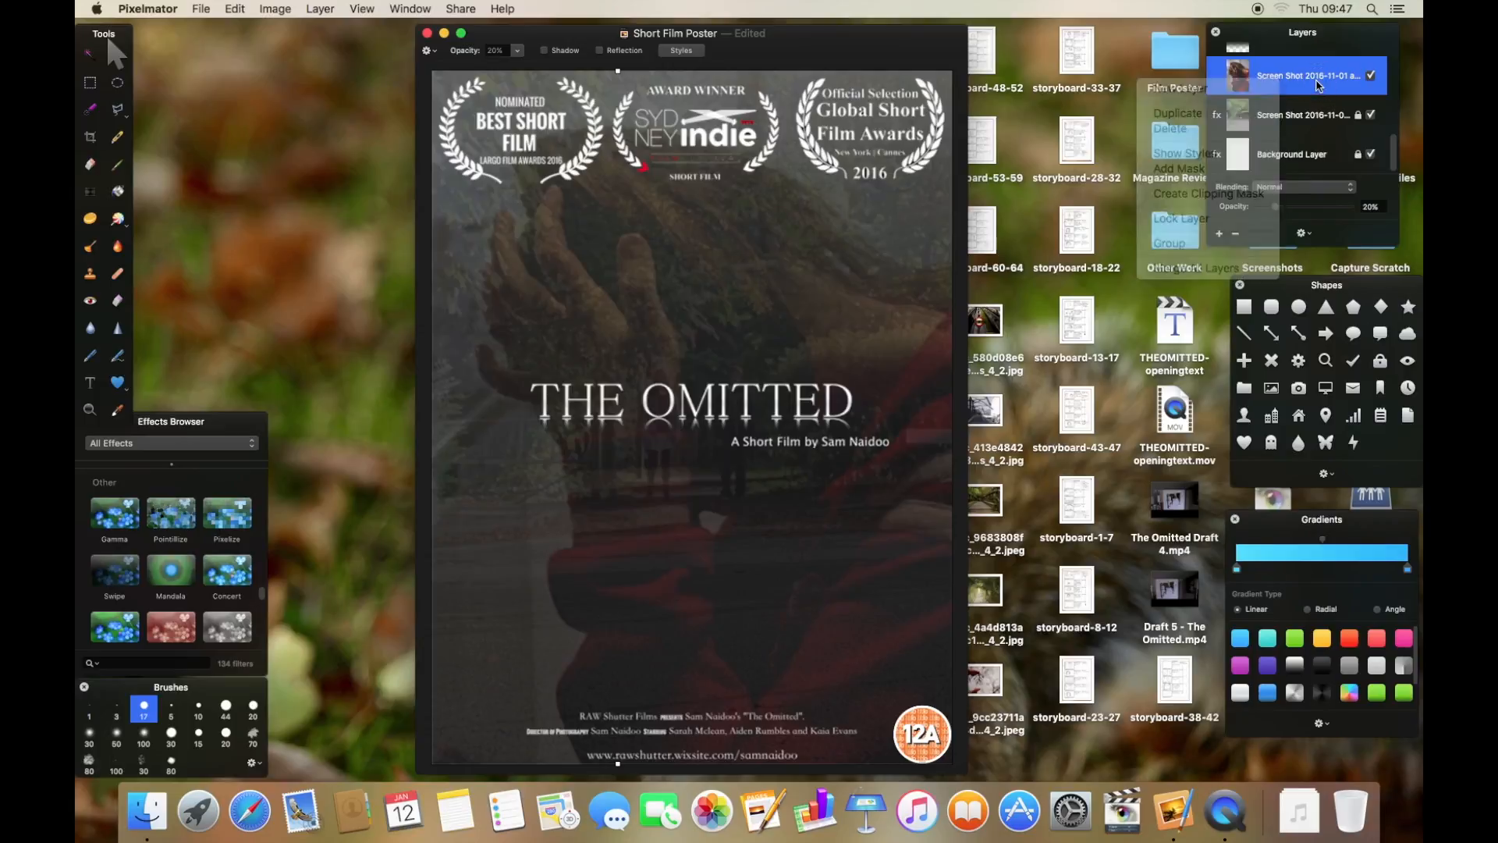
left_click(1314, 116)
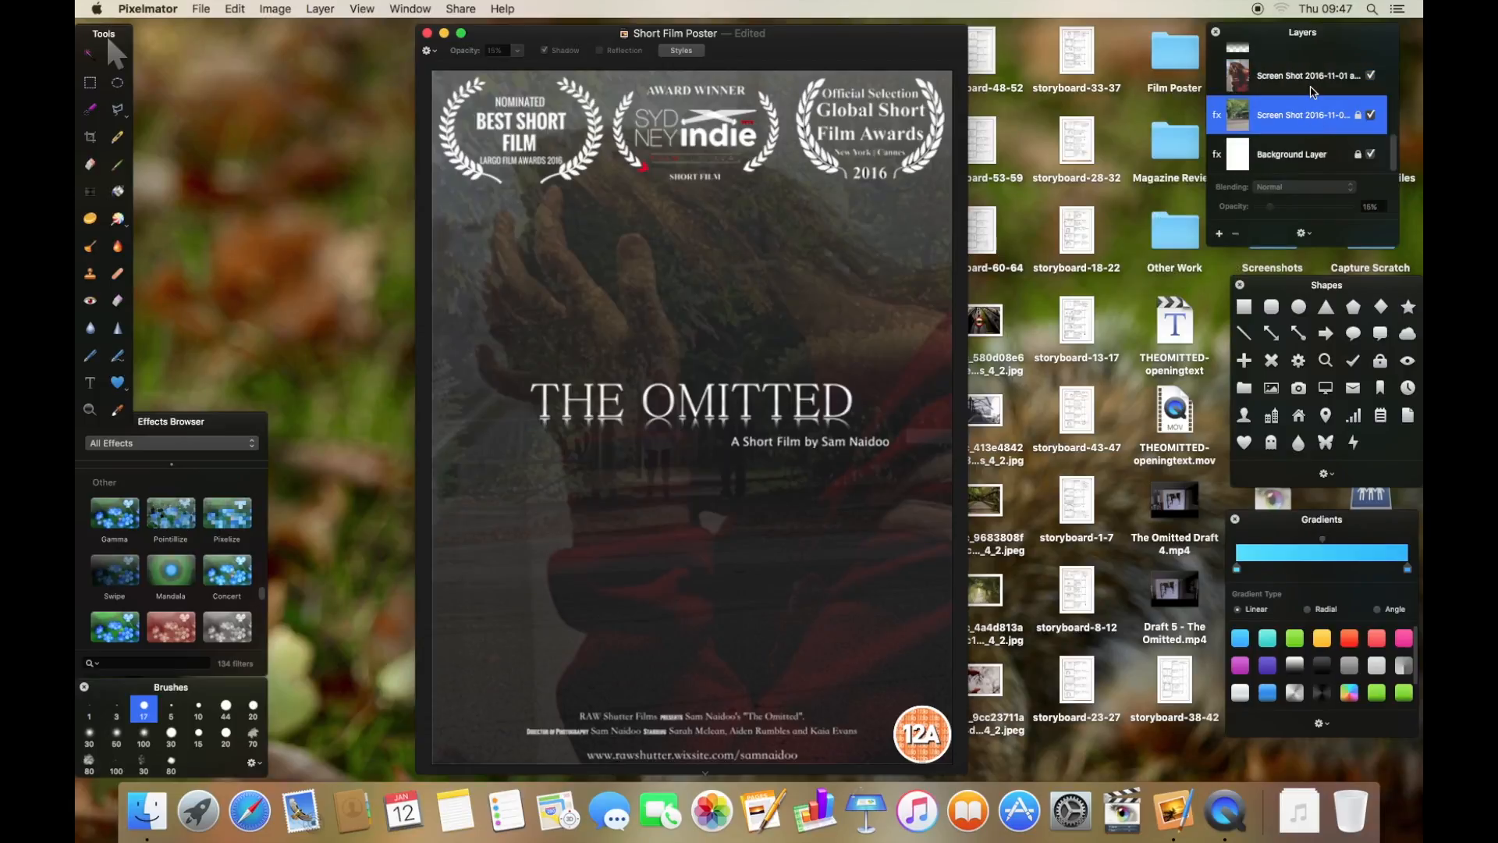
left_click(1314, 88)
left_click(1311, 113)
right_click(1258, 81)
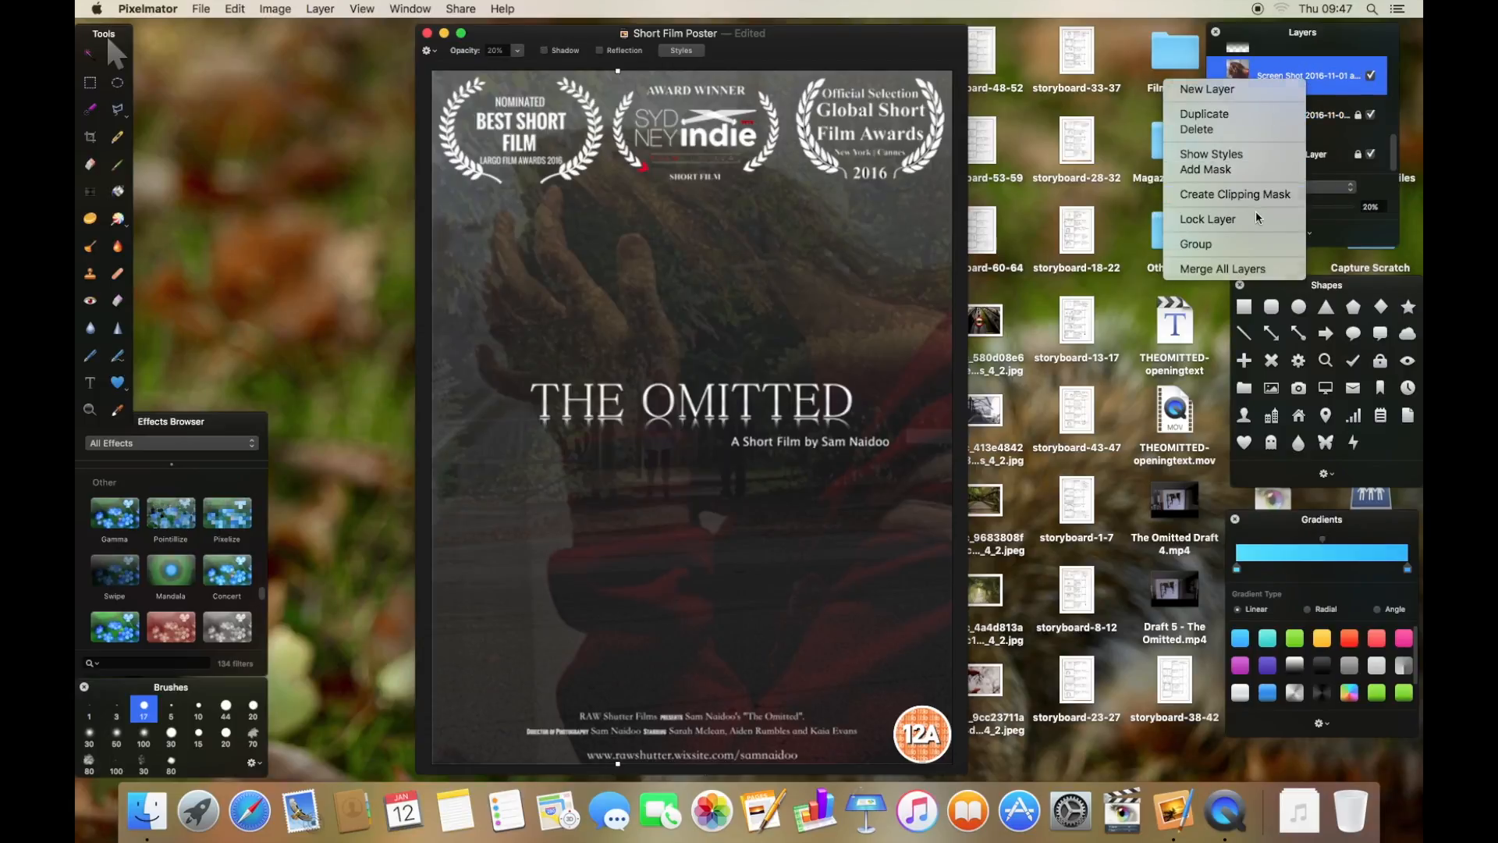
left_click(1284, 209)
- Scroll through the poster's layer list and select the credit text layers to inspect them
scroll(1305, 128, "up", 5)
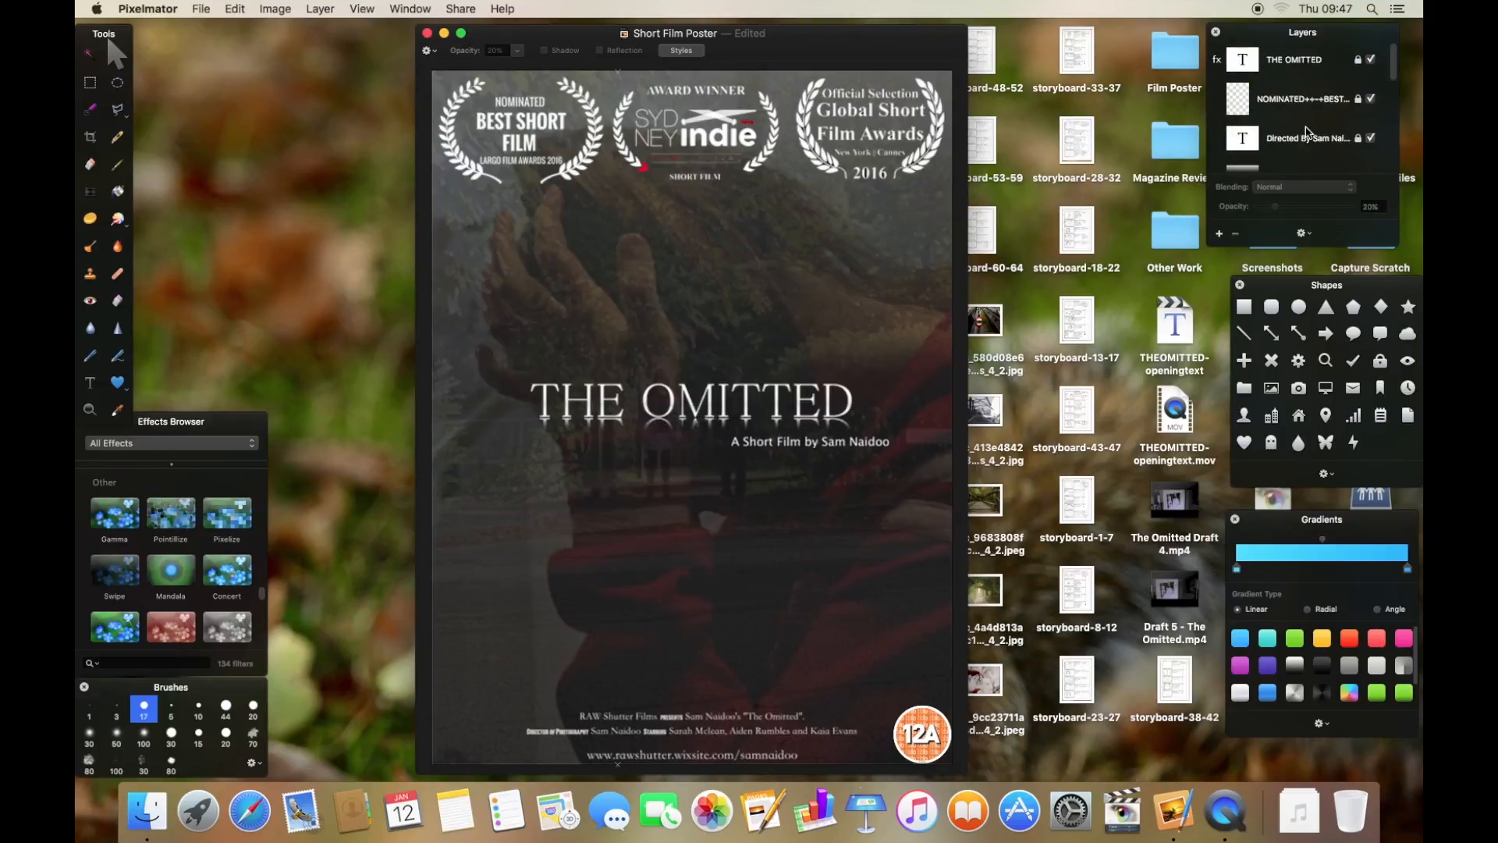
scroll(1309, 127, "down", 7)
left_click(1304, 154)
scroll(1299, 133, "up", 6)
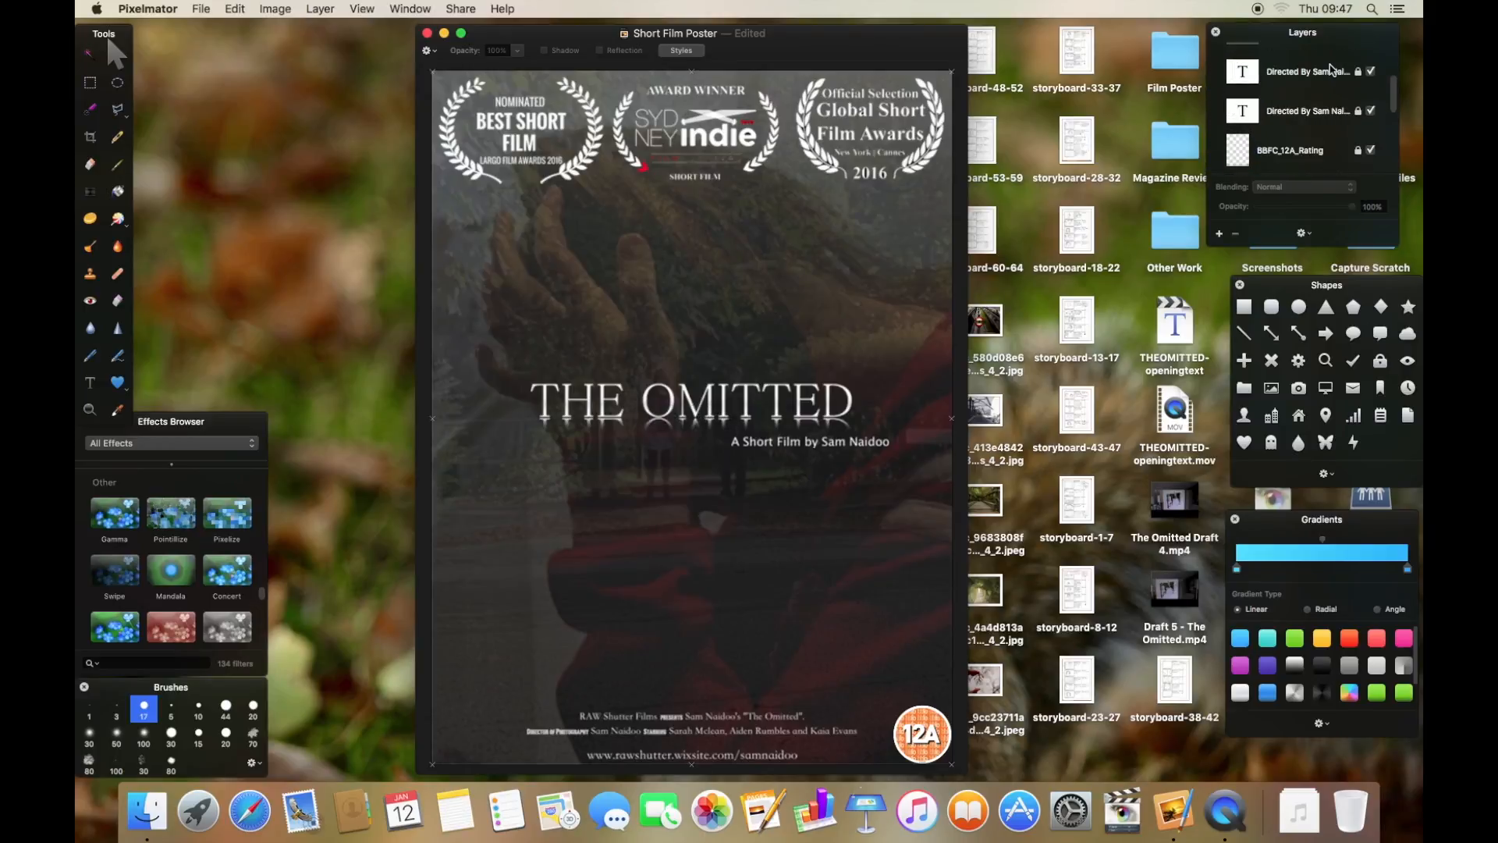
scroll(1334, 69, "up", 2)
left_click(1316, 72)
left_click(1308, 138)
scroll(1307, 139, "down", 1)
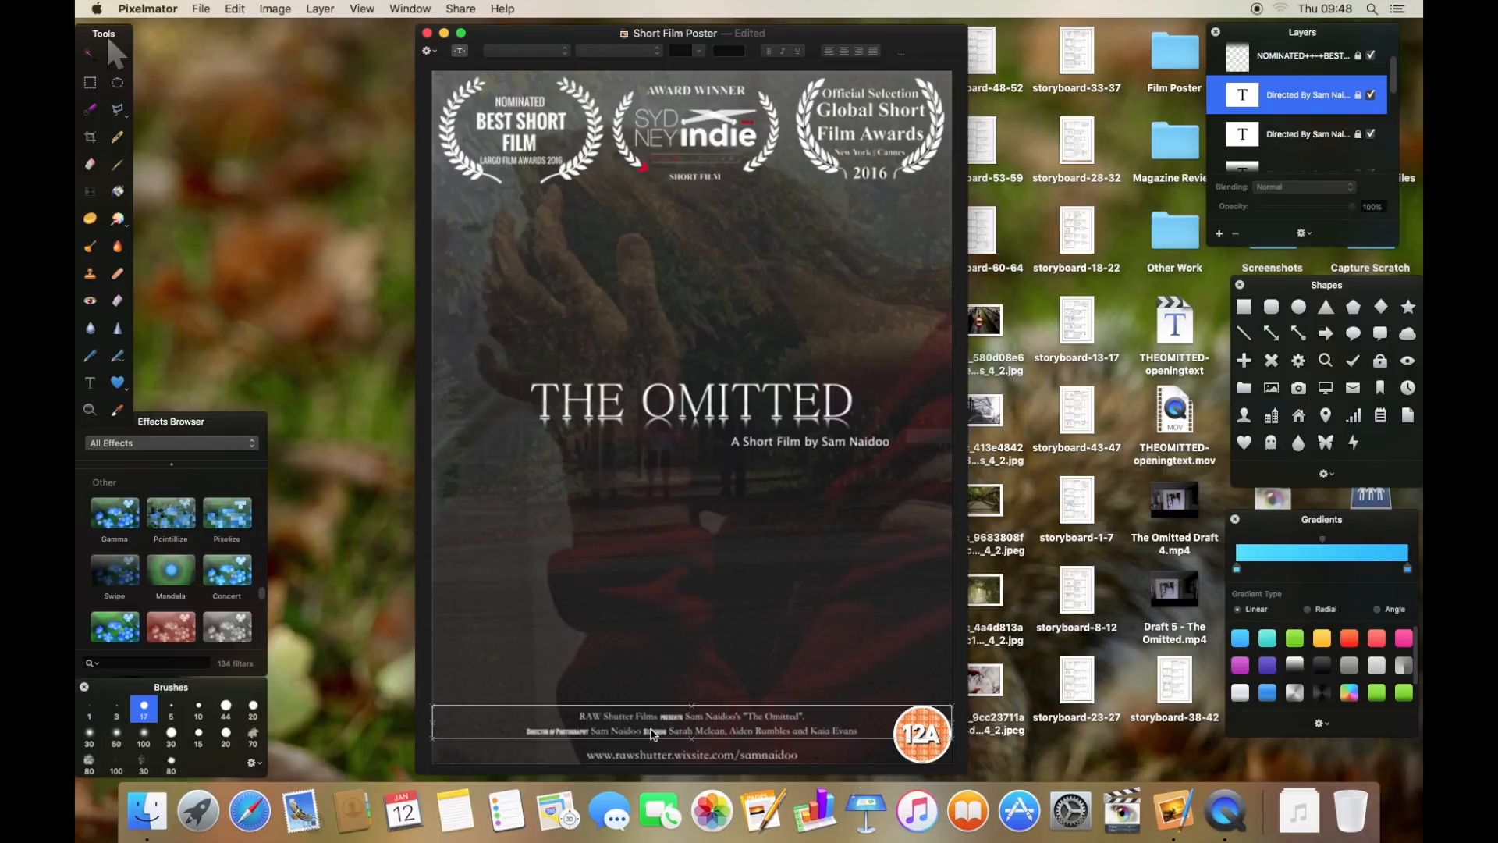
- Unlock the credit text layer and open its text for editing, selecting words in the credit lines
right_click(1311, 117)
left_click(1254, 208)
double_click(675, 716)
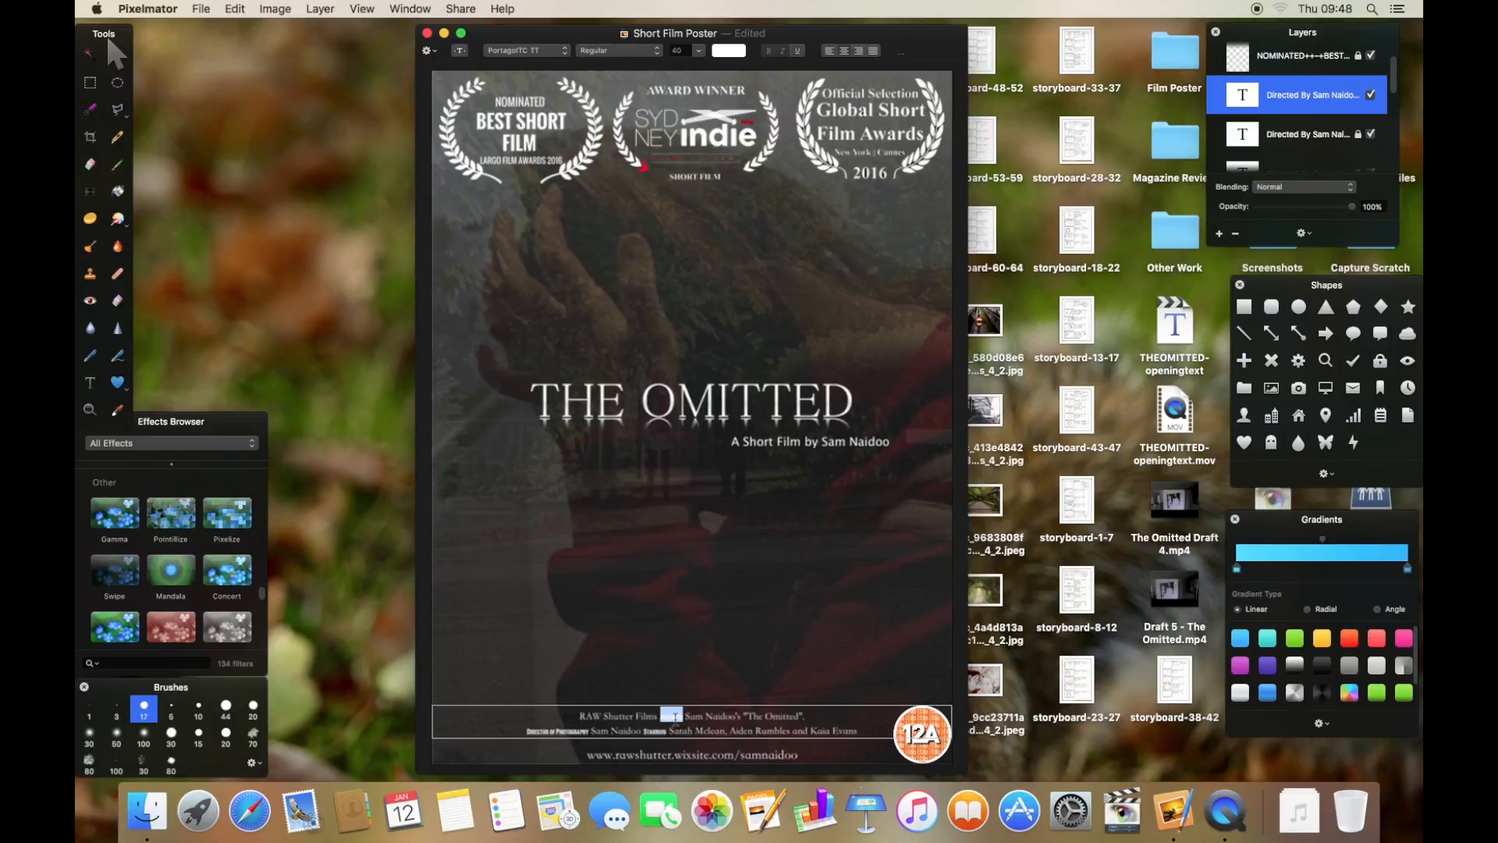
left_click(655, 728)
left_click(607, 732)
- Select the award laurel, photo, nominated and title layers in turn to inspect the poster's elements
left_click(835, 172)
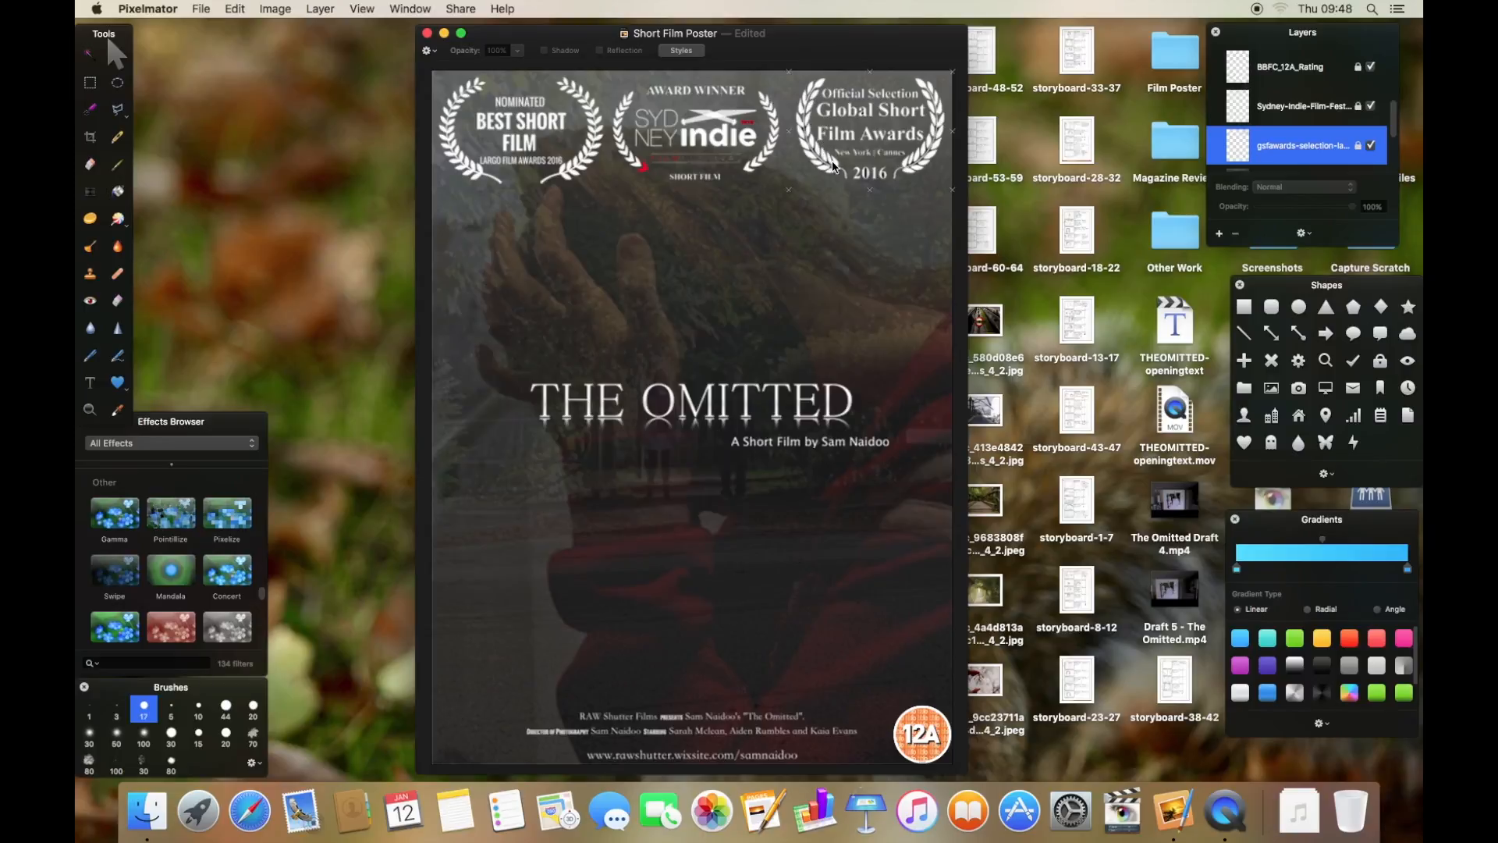
left_click(1281, 116)
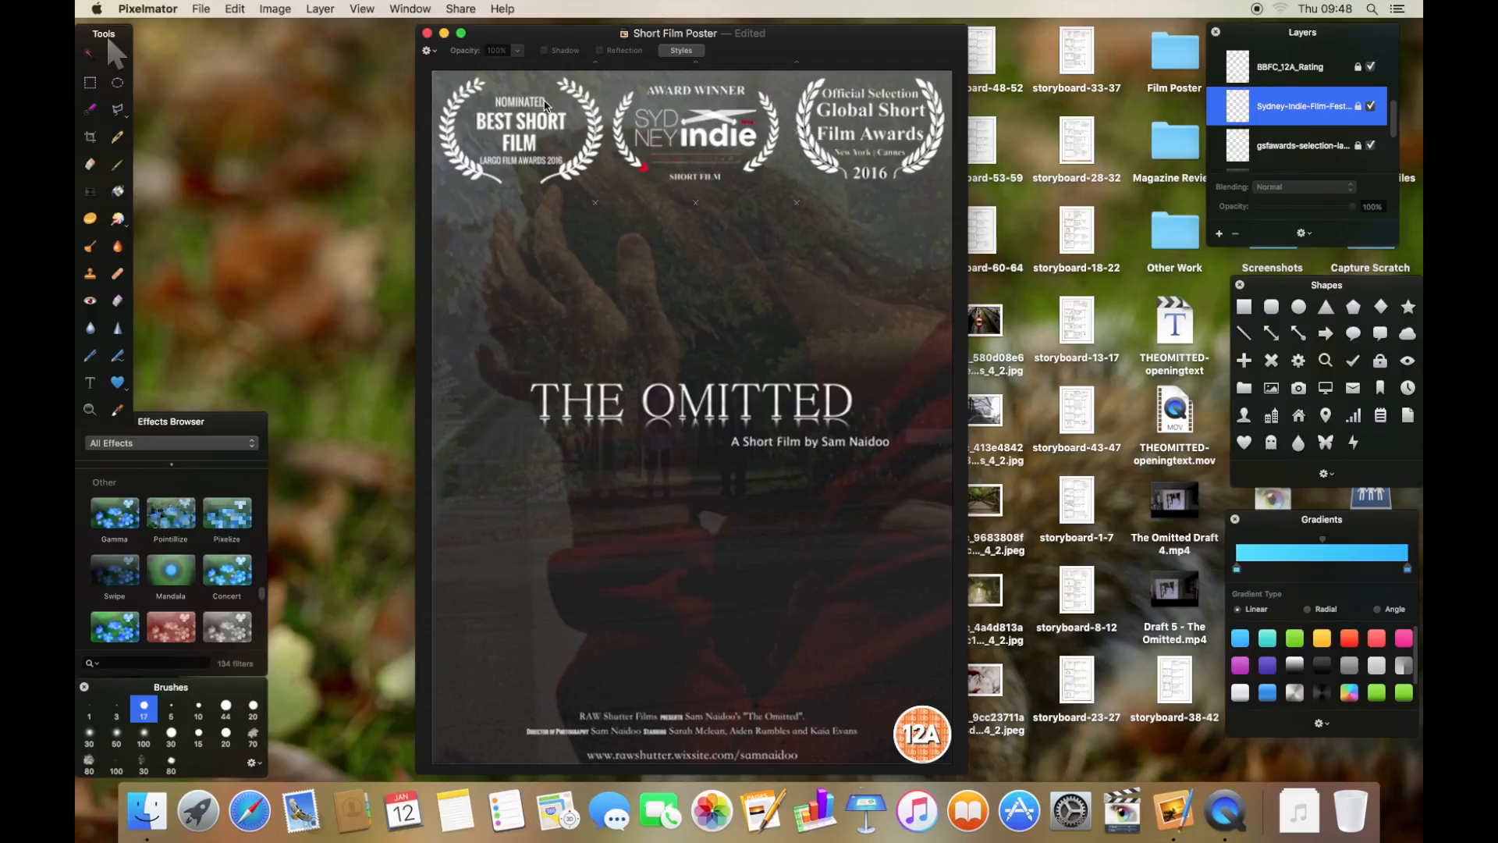
scroll(1287, 141, "down", 3)
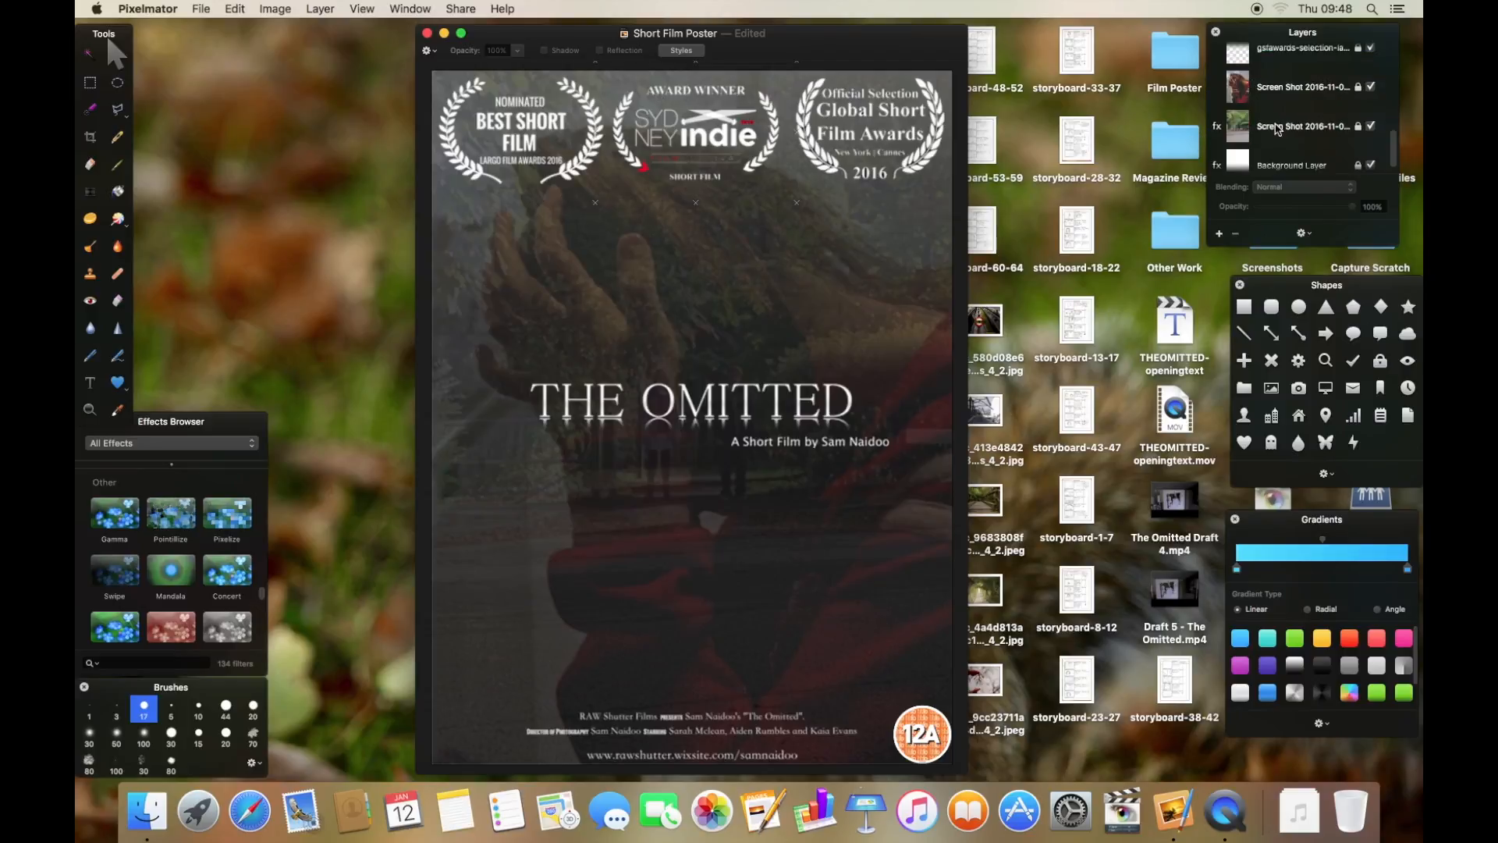
left_click(1280, 125)
scroll(1288, 144, "down", 2)
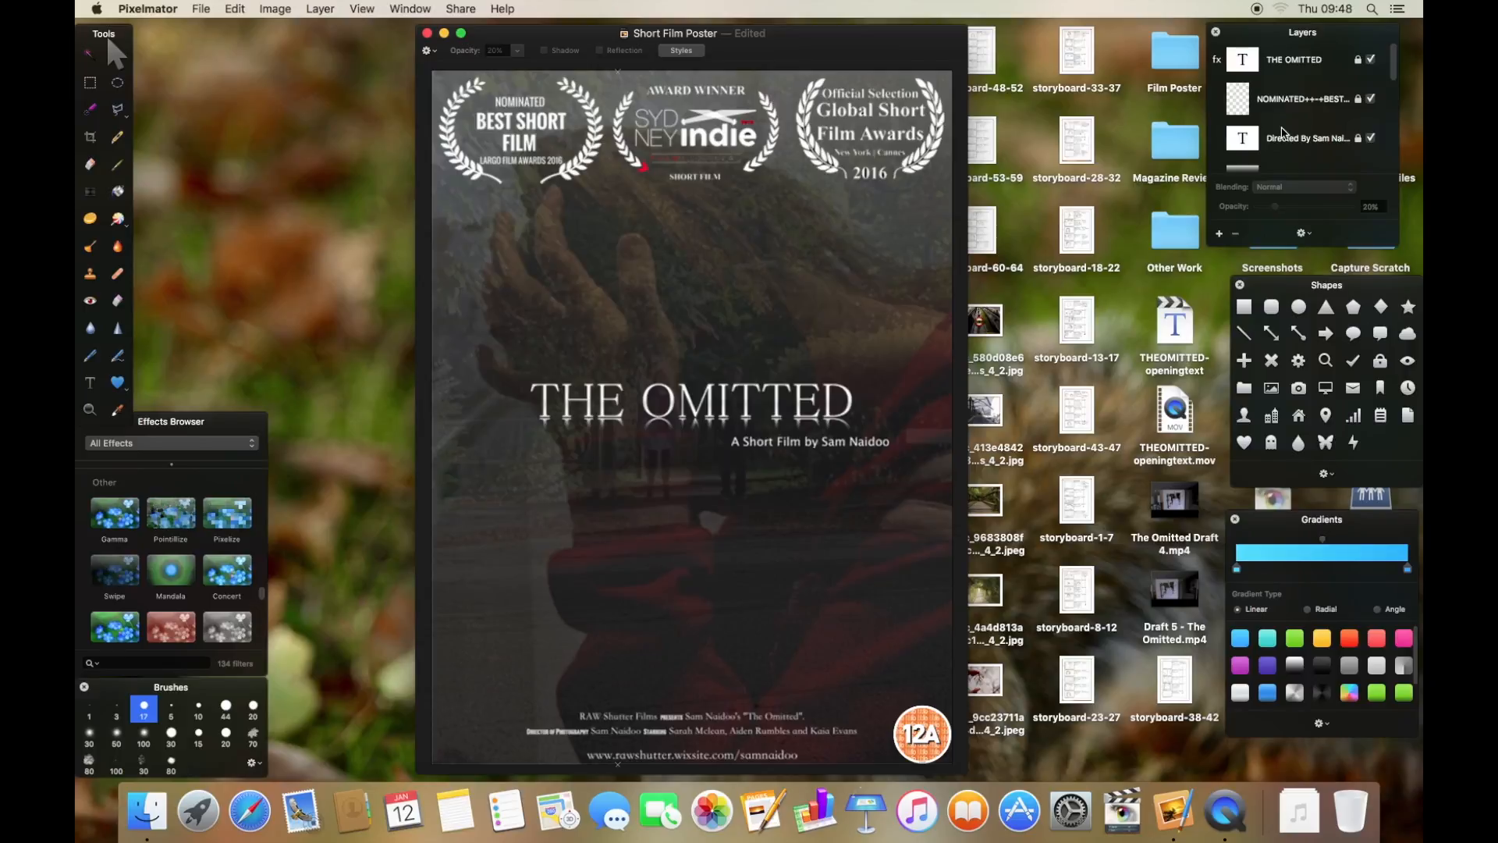
scroll(1290, 162, "up", 5)
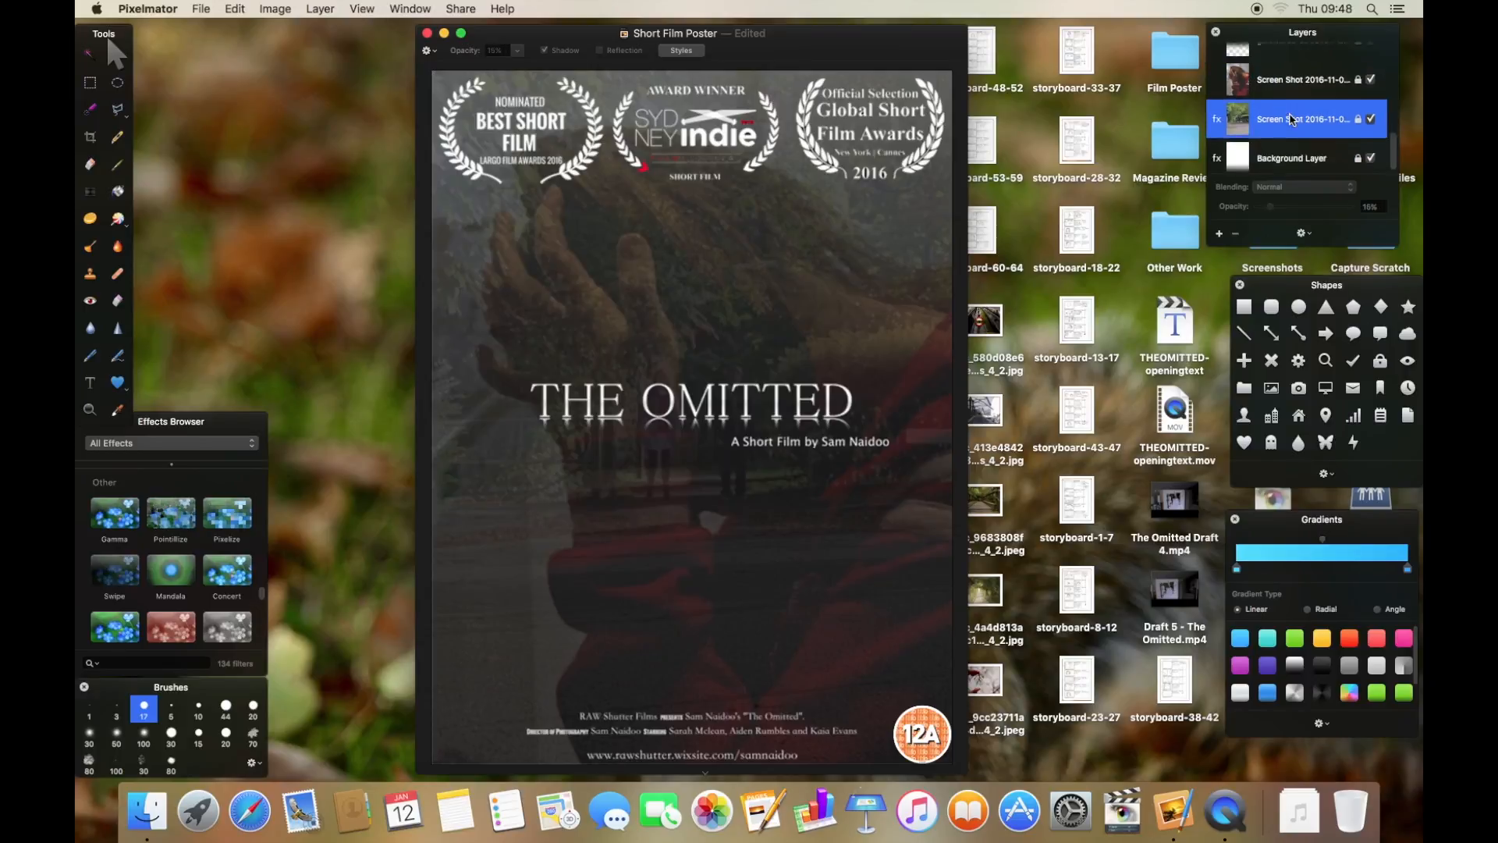
left_click(1273, 78)
left_click(1280, 103)
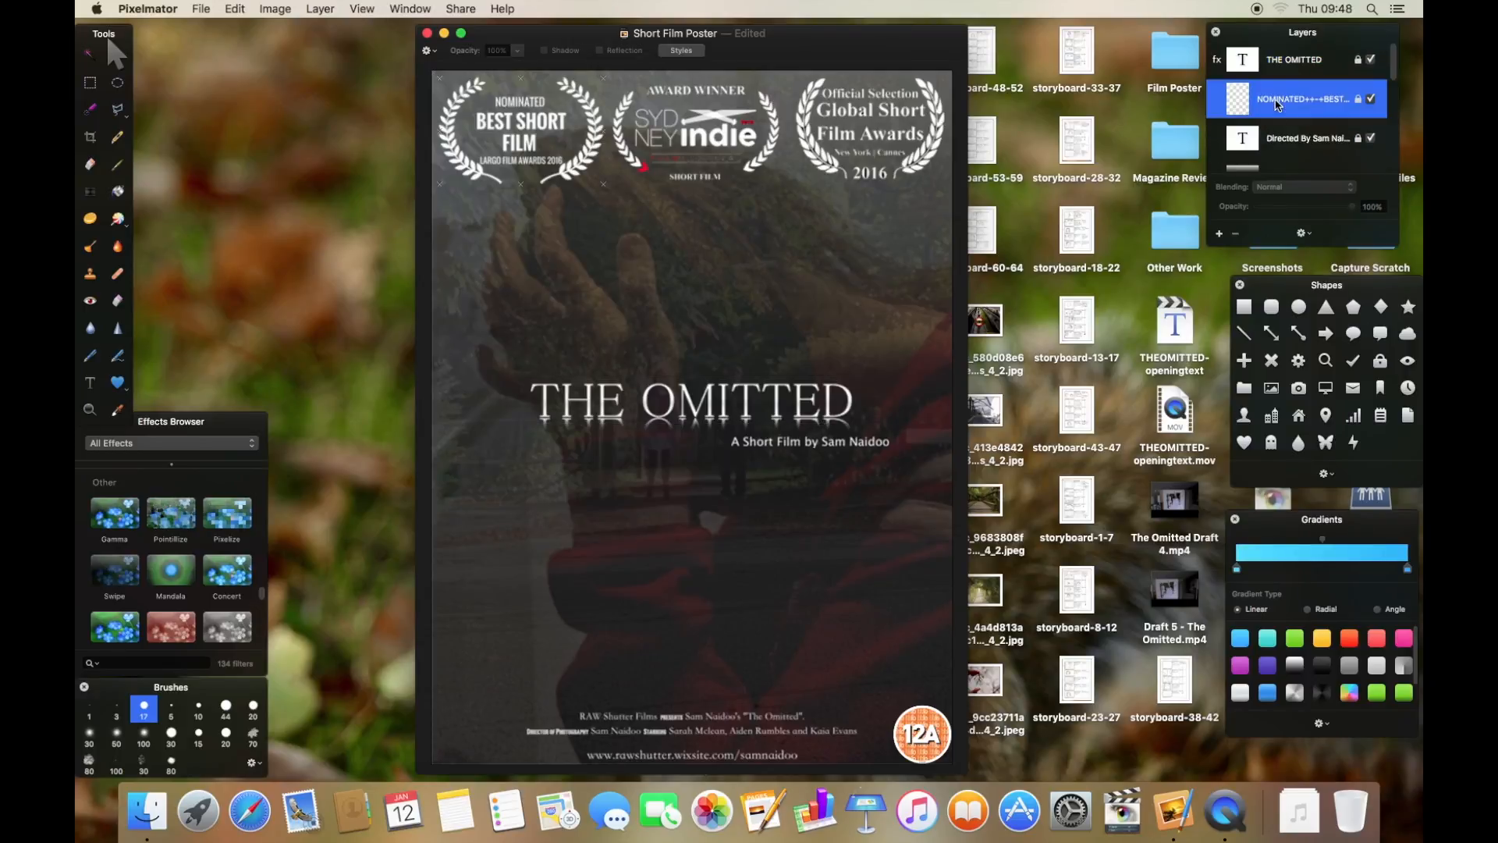
left_click(1293, 77)
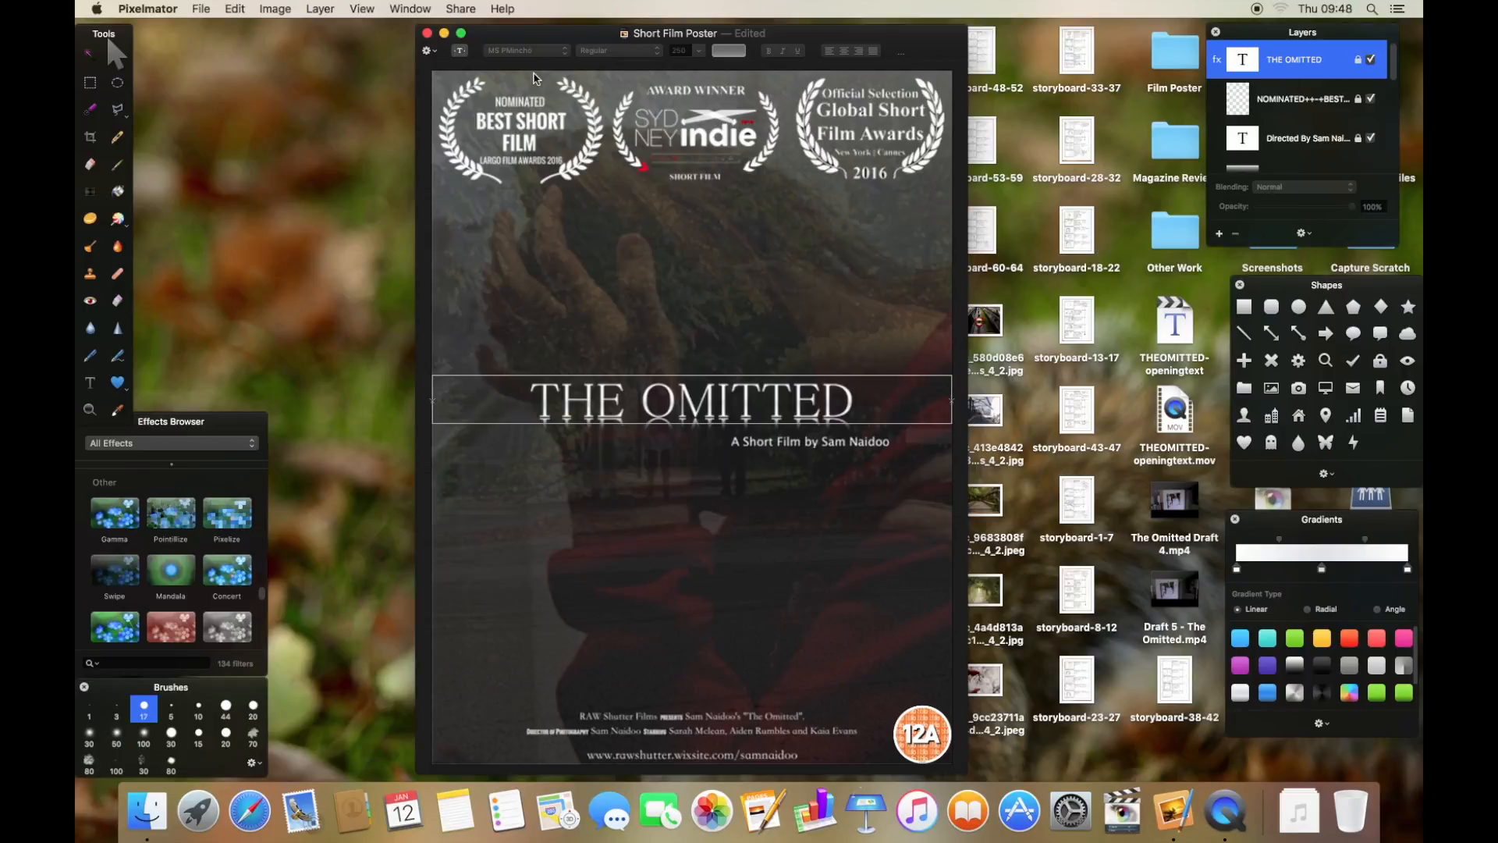